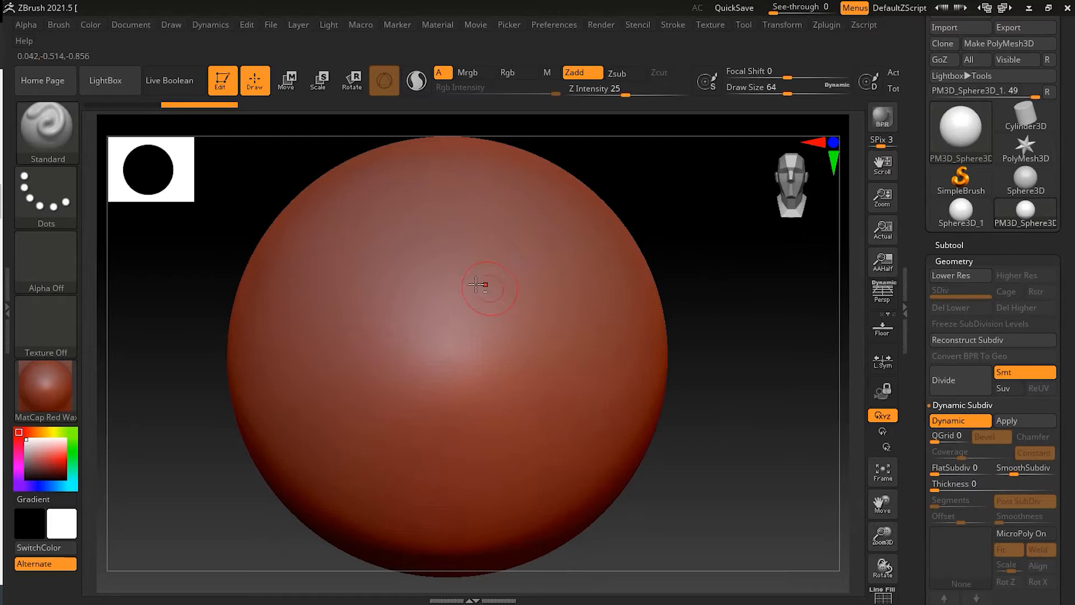
Carve a deep elongated groove into the front of the sphere with repeated Standard brush strokes.
{"action": "mouse_move", "coordinate": [427, 245]}
{"action": "left_mouse_down"}
{"action": "mouse_move", "coordinate": [484, 372]}
{"action": "mouse_move", "coordinate": [457, 332]}
{"action": "left_mouse_up"}
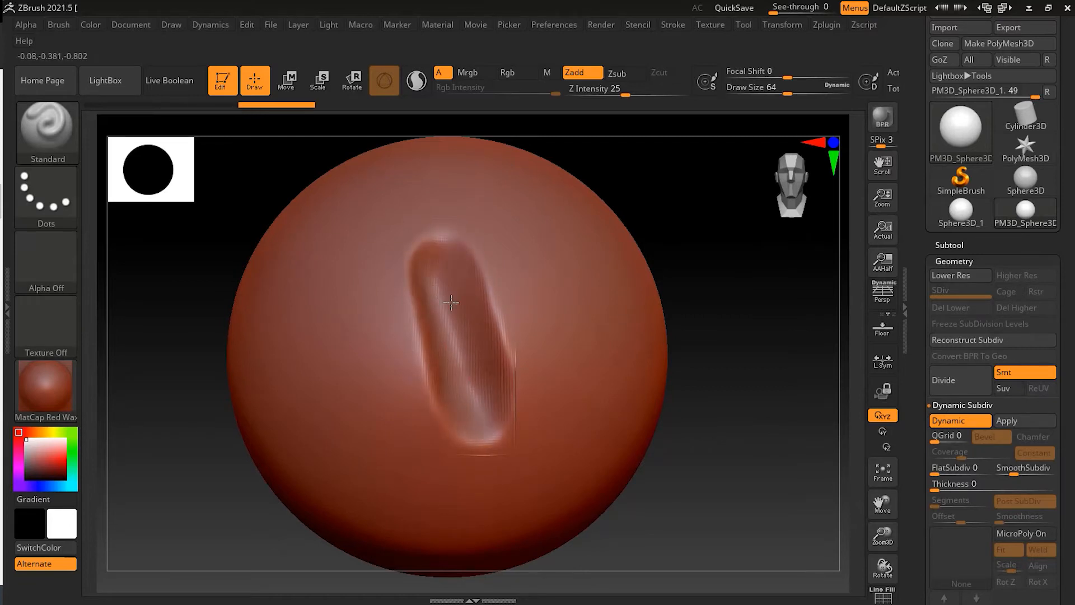
{"action": "left_click_drag", "start_coordinate": [464, 384], "coordinate": [449, 313]}
{"action": "left_click_drag", "start_coordinate": [455, 270], "coordinate": [466, 369]}
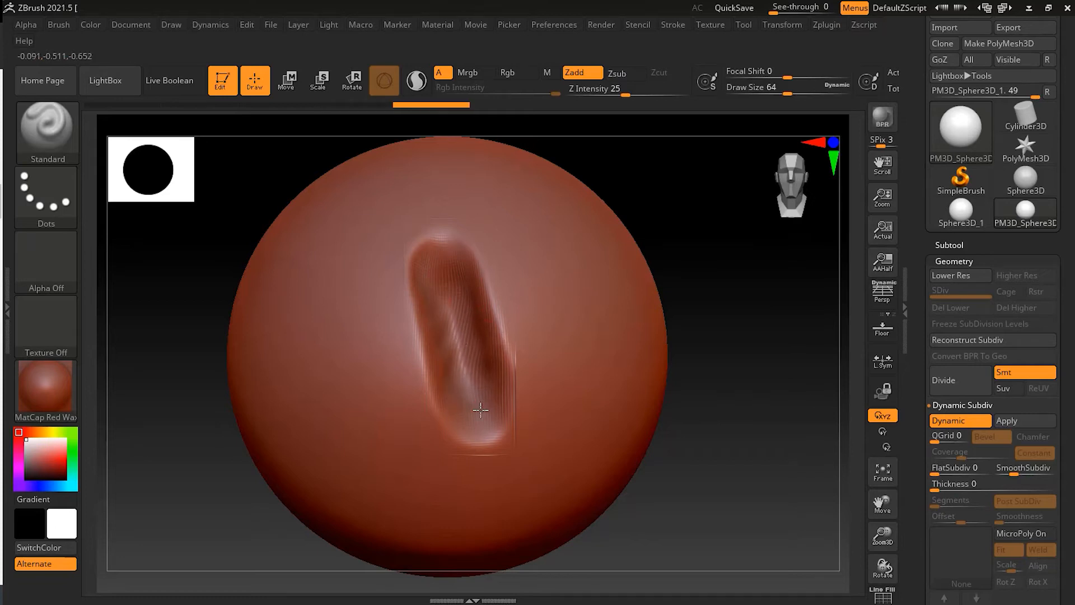
{"action": "mouse_move", "coordinate": [481, 410]}
{"action": "left_mouse_down"}
{"action": "mouse_move", "coordinate": [455, 311]}
{"action": "mouse_move", "coordinate": [467, 393]}
{"action": "left_mouse_up"}
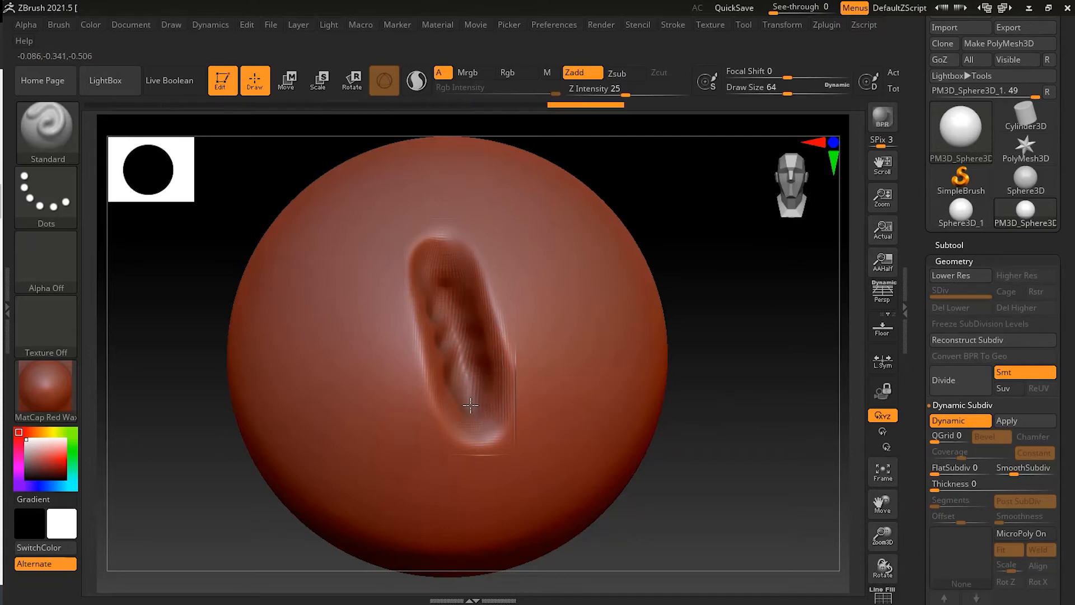
{"action": "mouse_move", "coordinate": [457, 356]}
{"action": "left_mouse_down"}
{"action": "mouse_move", "coordinate": [462, 377]}
{"action": "mouse_move", "coordinate": [443, 342]}
{"action": "left_mouse_up"}
{"action": "left_click_drag", "start_coordinate": [671, 363], "coordinate": [725, 391]}
Undo all the groove strokes on the sphere.
{"action": "key", "text": "ctrl+z"}
{"action": "key", "text": "ctrl+z"}
{"action": "key", "text": "ctrl+z"}
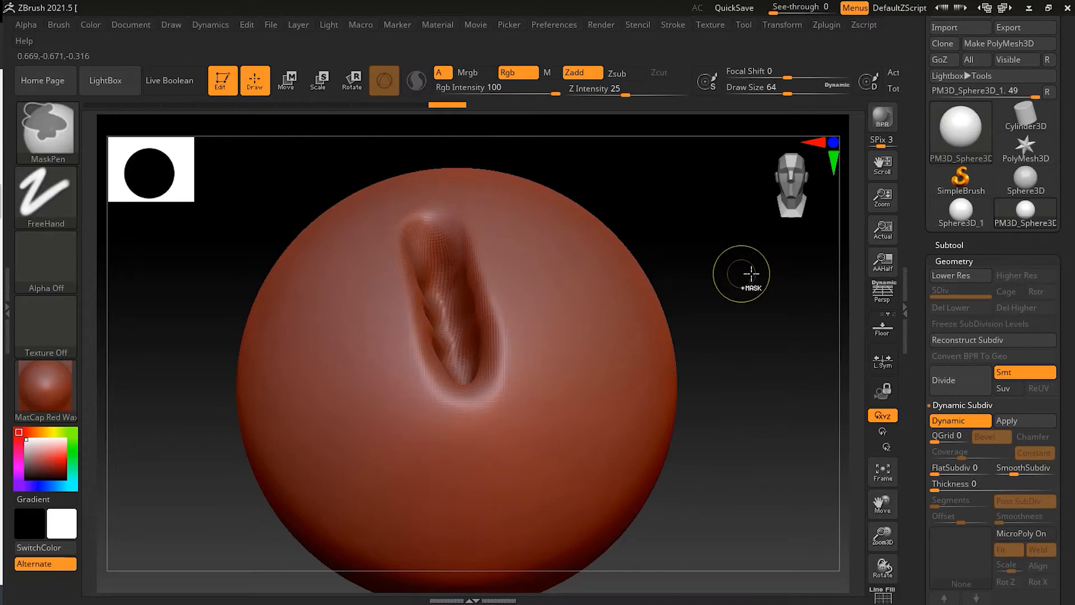
{"action": "key", "text": "ctrl+z"}
{"action": "key", "text": "ctrl+z"}
{"action": "key", "text": "ctrl+z"}
{"action": "key", "text": "ctrl+z"}
{"action": "key", "text": "ctrl+z"}
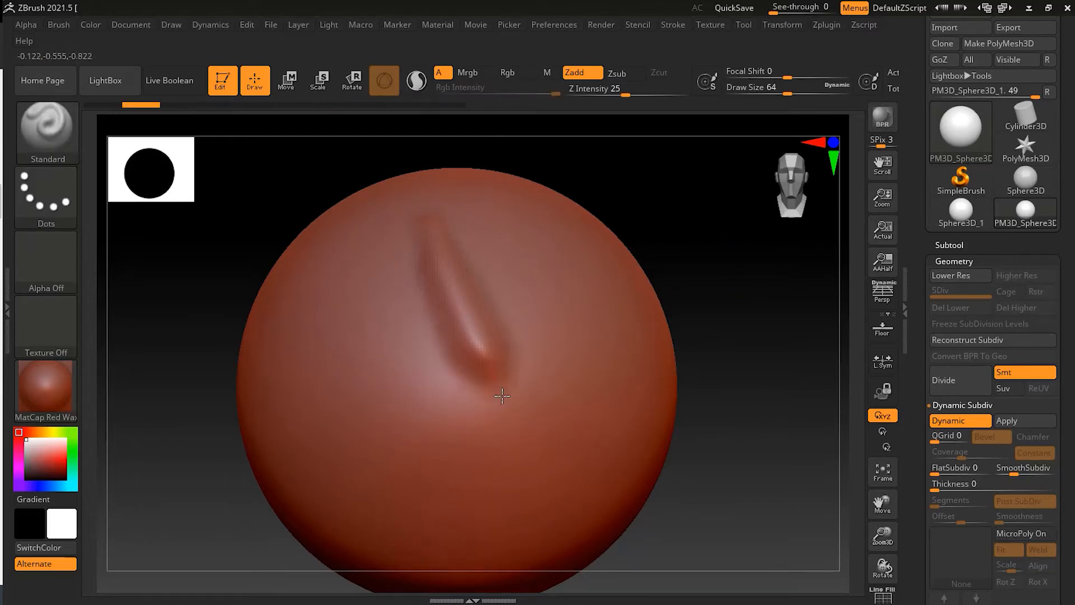
Build up a large bulge on the sphere with repeated overlapping Standard brush strokes from several angles.
{"action": "left_click_drag", "start_coordinate": [502, 396], "coordinate": [426, 213]}
{"action": "left_click_drag", "start_coordinate": [694, 325], "coordinate": [761, 315]}
{"action": "mouse_move", "coordinate": [516, 336]}
{"action": "left_mouse_down"}
{"action": "mouse_move", "coordinate": [523, 364]}
{"action": "mouse_move", "coordinate": [428, 244]}
{"action": "left_mouse_up"}
{"action": "mouse_move", "coordinate": [476, 305]}
{"action": "left_mouse_down"}
{"action": "mouse_move", "coordinate": [499, 336]}
{"action": "mouse_move", "coordinate": [451, 232]}
{"action": "mouse_move", "coordinate": [473, 283]}
{"action": "mouse_move", "coordinate": [475, 241]}
{"action": "left_mouse_up"}
{"action": "left_click_drag", "start_coordinate": [706, 329], "coordinate": [618, 346]}
{"action": "mouse_move", "coordinate": [499, 307]}
{"action": "left_mouse_down"}
{"action": "mouse_move", "coordinate": [506, 386]}
{"action": "mouse_move", "coordinate": [482, 236]}
{"action": "left_mouse_up"}
{"action": "mouse_move", "coordinate": [386, 262]}
{"action": "left_mouse_down"}
{"action": "mouse_move", "coordinate": [476, 283]}
{"action": "mouse_move", "coordinate": [461, 265]}
{"action": "mouse_move", "coordinate": [507, 325]}
{"action": "mouse_move", "coordinate": [502, 308]}
{"action": "mouse_move", "coordinate": [512, 300]}
{"action": "mouse_move", "coordinate": [515, 314]}
{"action": "left_mouse_up"}
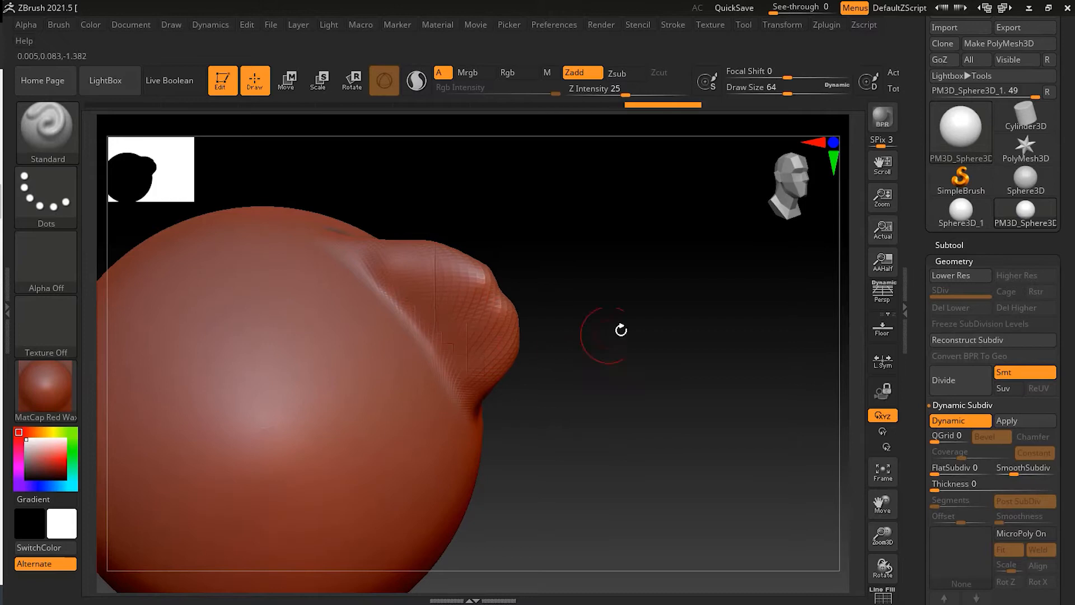
{"action": "mouse_move", "coordinate": [620, 330]}
{"action": "left_mouse_down"}
{"action": "mouse_move", "coordinate": [565, 336]}
{"action": "mouse_move", "coordinate": [511, 317]}
{"action": "left_mouse_up"}
{"action": "left_click_drag", "start_coordinate": [409, 230], "coordinate": [547, 223]}
{"action": "left_click_drag", "start_coordinate": [617, 224], "coordinate": [572, 195]}
{"action": "left_click_drag", "start_coordinate": [763, 396], "coordinate": [621, 320]}
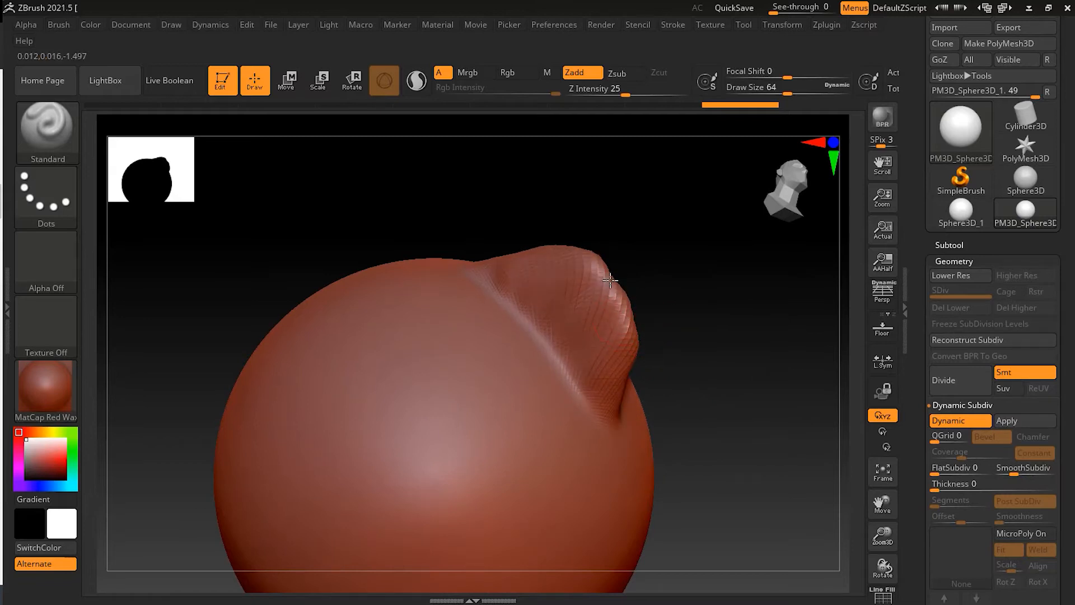
{"action": "mouse_move", "coordinate": [608, 276]}
{"action": "left_mouse_down"}
{"action": "mouse_move", "coordinate": [632, 338]}
{"action": "mouse_move", "coordinate": [631, 298]}
{"action": "left_mouse_up"}
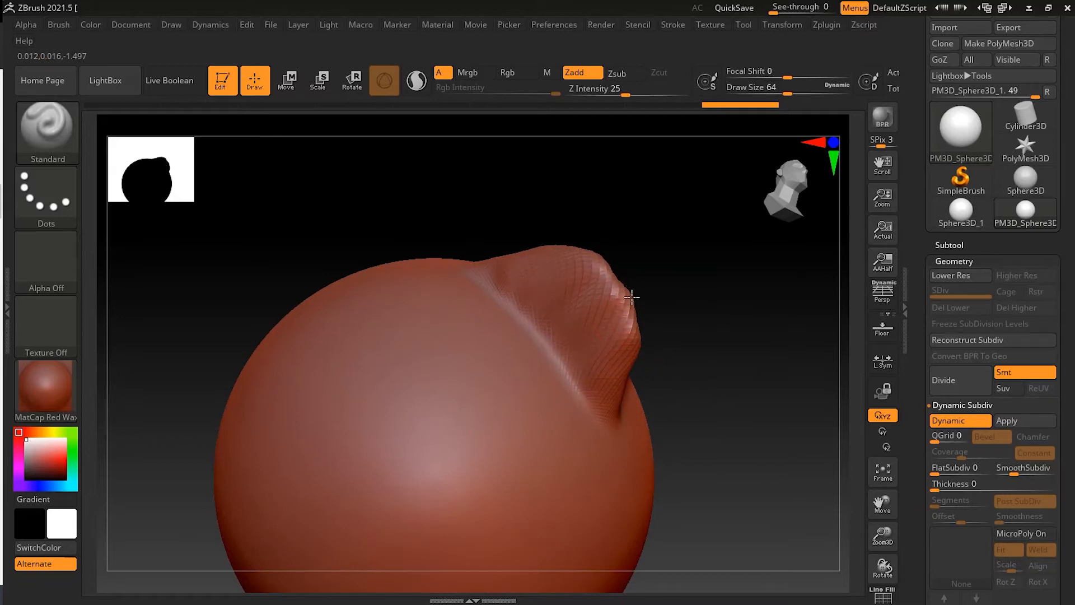
Undo all the bulge strokes to bring back the smooth sphere.
{"action": "key", "text": "ctrl+z"}
{"action": "key", "text": "ctrl+z"}
{"action": "key", "text": "ctrl+z"}
{"action": "key", "text": "ctrl+z"}
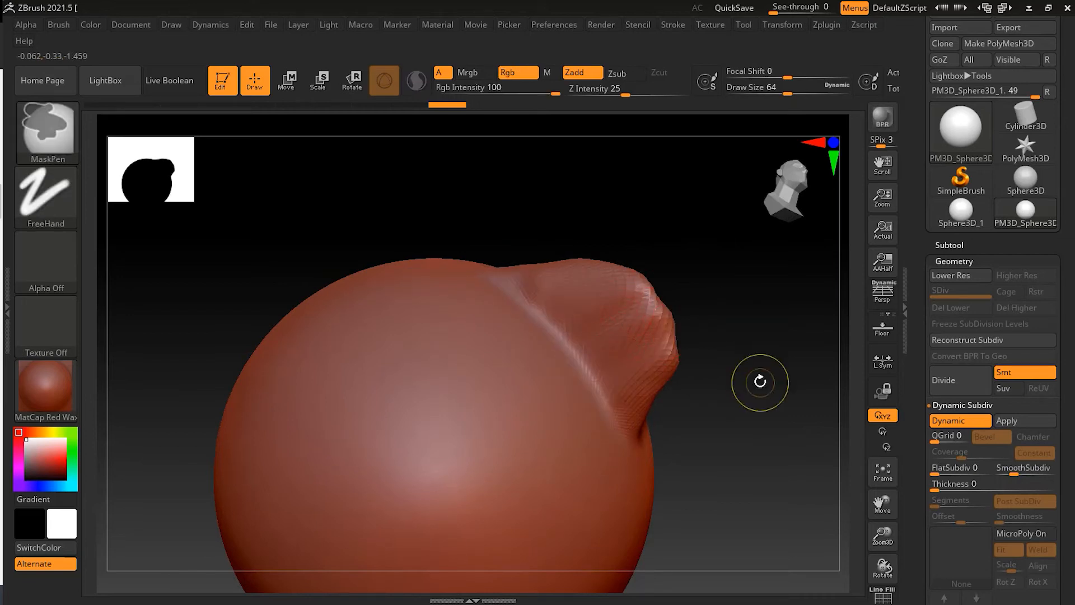
{"action": "key", "text": "ctrl+z"}
{"action": "key", "text": "ctrl+z"}
{"action": "key", "text": "ctrl+z"}
{"action": "key", "text": "ctrl+z"}
{"action": "key", "text": "ctrl+z"}
{"action": "key", "text": "ctrl+z"}
{"action": "key", "text": "ctrl+z"}
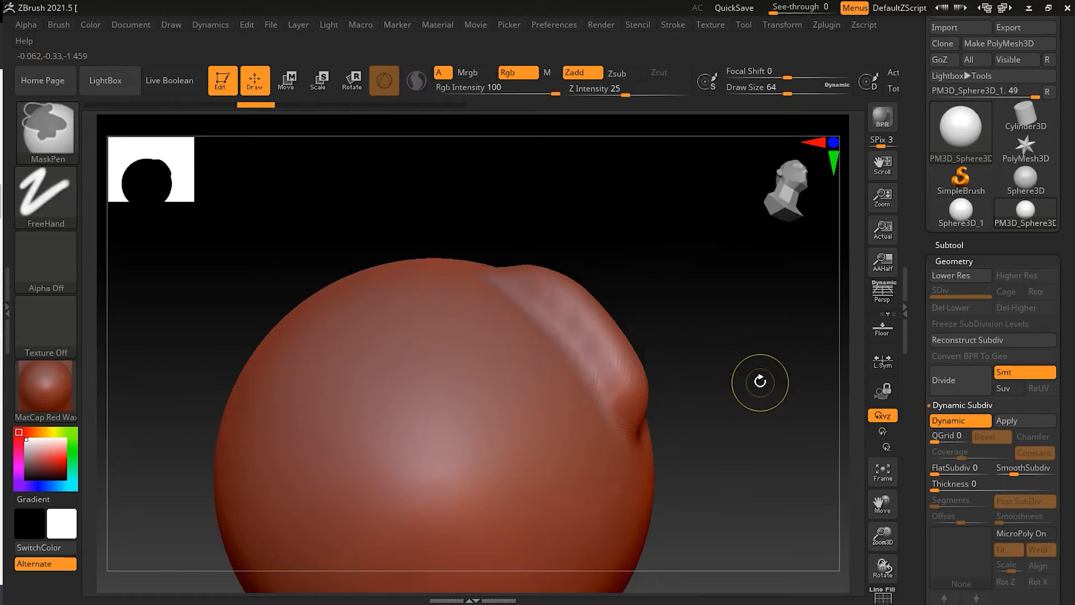
{"action": "key", "text": "ctrl+z"}
{"action": "key", "text": "ctrl+z"}
{"action": "key", "text": "ctrl+z"}
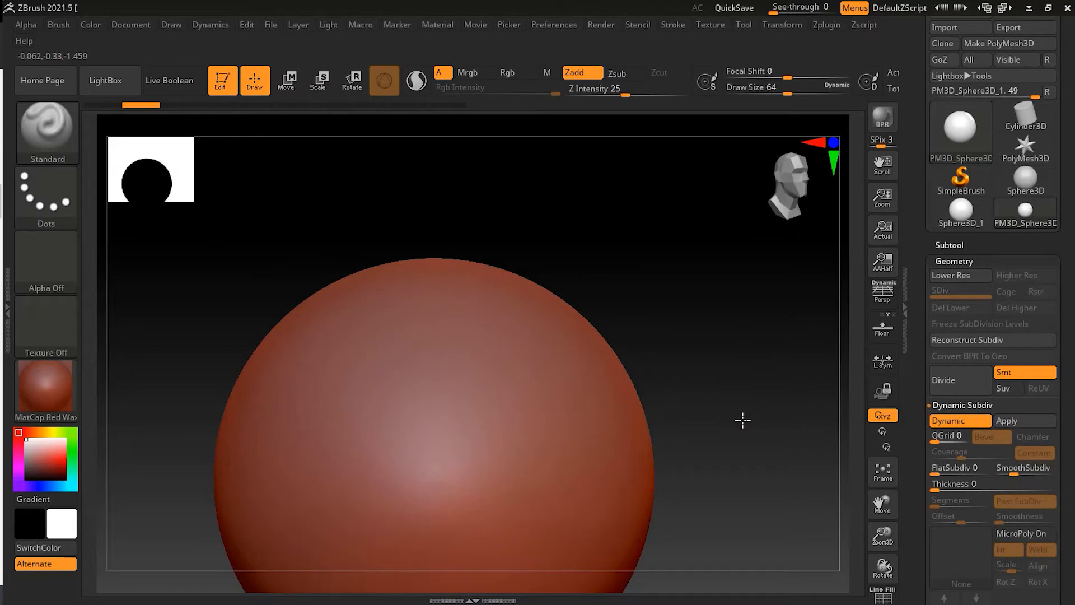
Enable Thick Skin for the sphere and set its thickness to 18.19.
{"action": "left_click_drag", "start_coordinate": [702, 433], "coordinate": [679, 371], "text": "alt"}
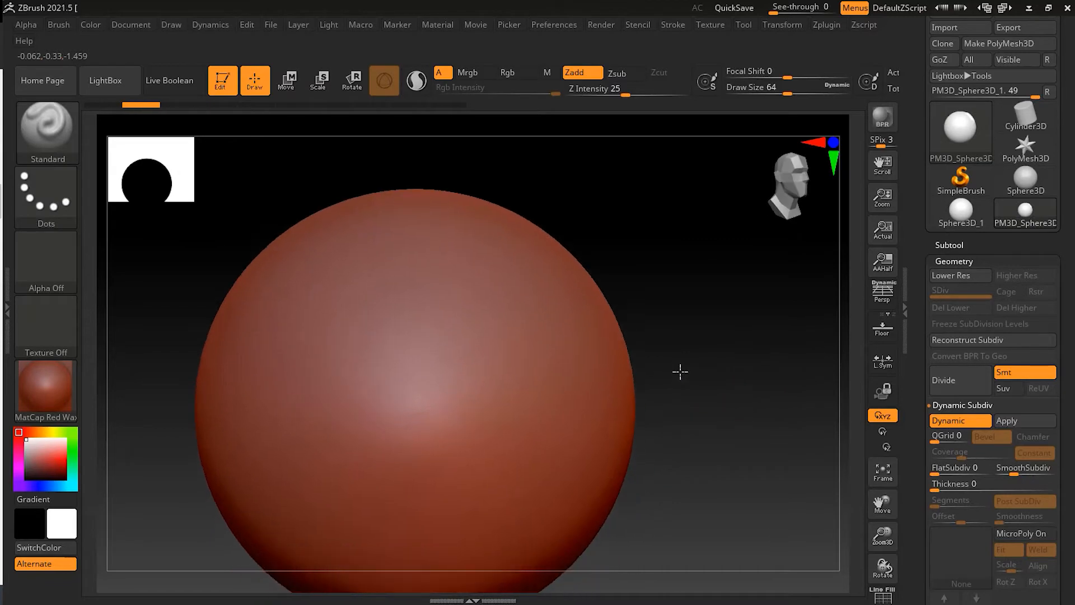
{"action": "left_click", "coordinate": [959, 259]}
{"action": "left_click_drag", "start_coordinate": [1057, 363], "coordinate": [1049, 318]}
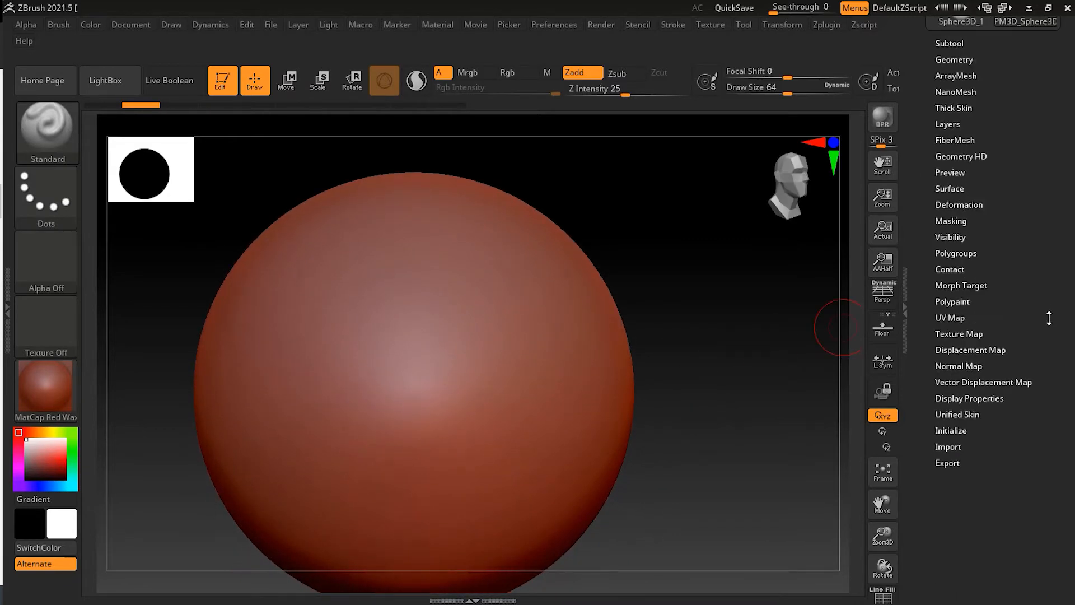
{"action": "left_click", "coordinate": [954, 108]}
{"action": "left_click_drag", "start_coordinate": [1017, 192], "coordinate": [1000, 301]}
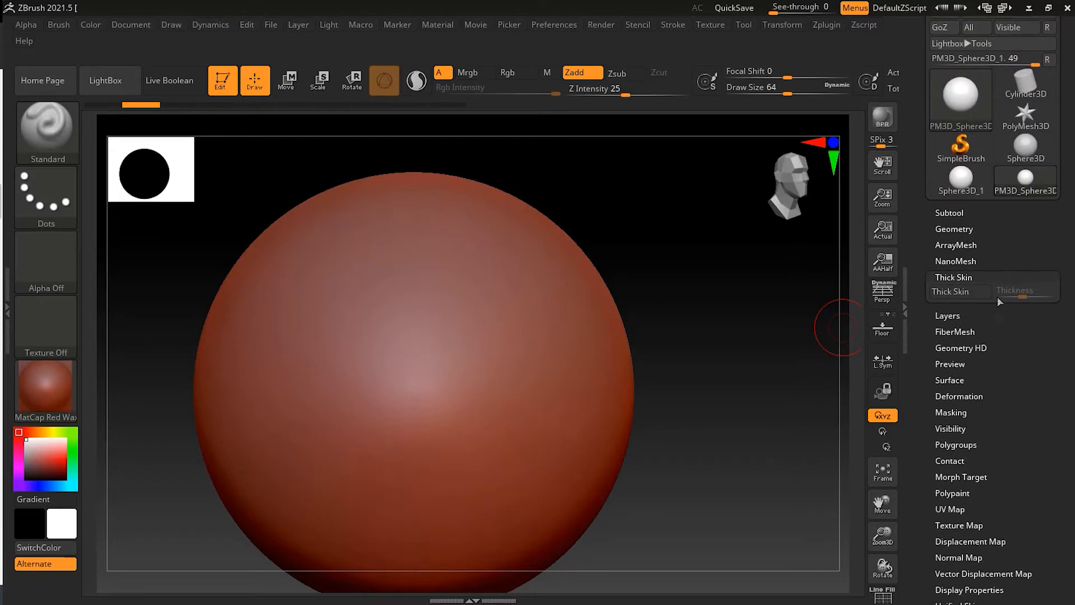
{"action": "left_click", "coordinate": [961, 293]}
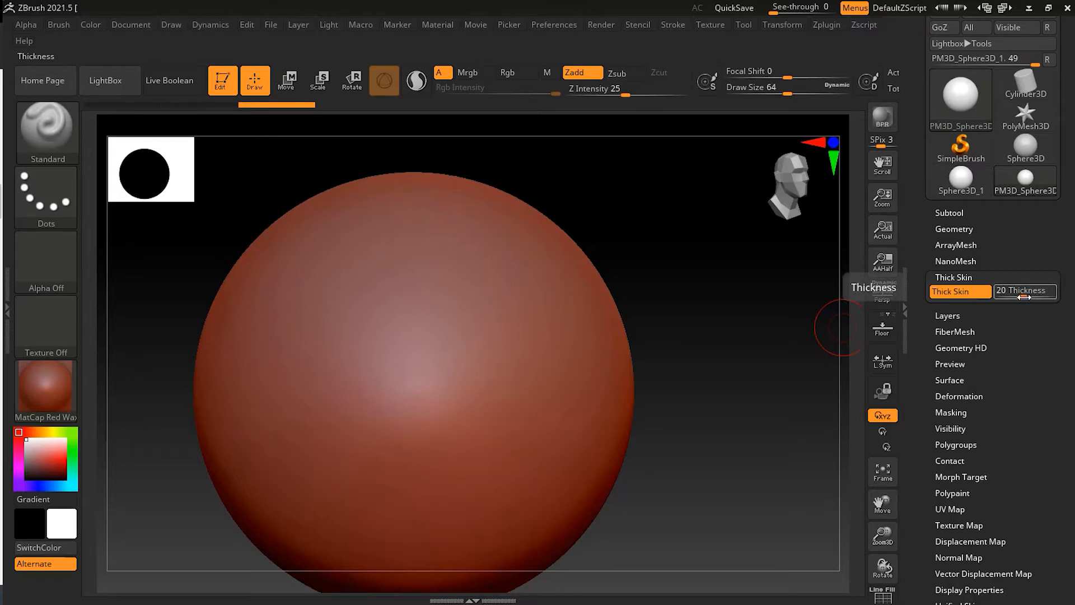
{"action": "mouse_move", "coordinate": [1025, 297]}
{"action": "left_mouse_down"}
{"action": "mouse_move", "coordinate": [1037, 295]}
{"action": "mouse_move", "coordinate": [1011, 293]}
{"action": "mouse_move", "coordinate": [1035, 292]}
{"action": "mouse_move", "coordinate": [1023, 287]}
{"action": "left_mouse_up"}
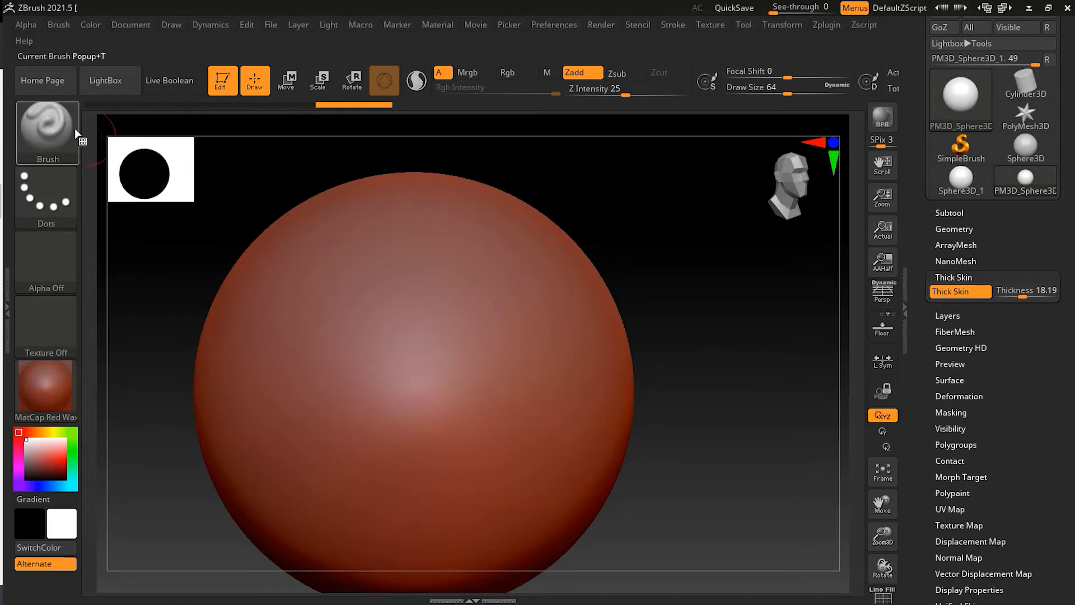
Try carving a shallow groove into the sphere under the Thick Skin limit, and undo it.
{"action": "mouse_move", "coordinate": [436, 280]}
{"action": "left_mouse_down"}
{"action": "mouse_move", "coordinate": [472, 359]}
{"action": "mouse_move", "coordinate": [426, 314]}
{"action": "mouse_move", "coordinate": [482, 415]}
{"action": "mouse_move", "coordinate": [493, 376]}
{"action": "left_mouse_up"}
{"action": "mouse_move", "coordinate": [431, 294]}
{"action": "left_mouse_down"}
{"action": "mouse_move", "coordinate": [444, 391]}
{"action": "mouse_move", "coordinate": [427, 331]}
{"action": "left_mouse_up"}
{"action": "left_click_drag", "start_coordinate": [729, 363], "coordinate": [703, 406]}
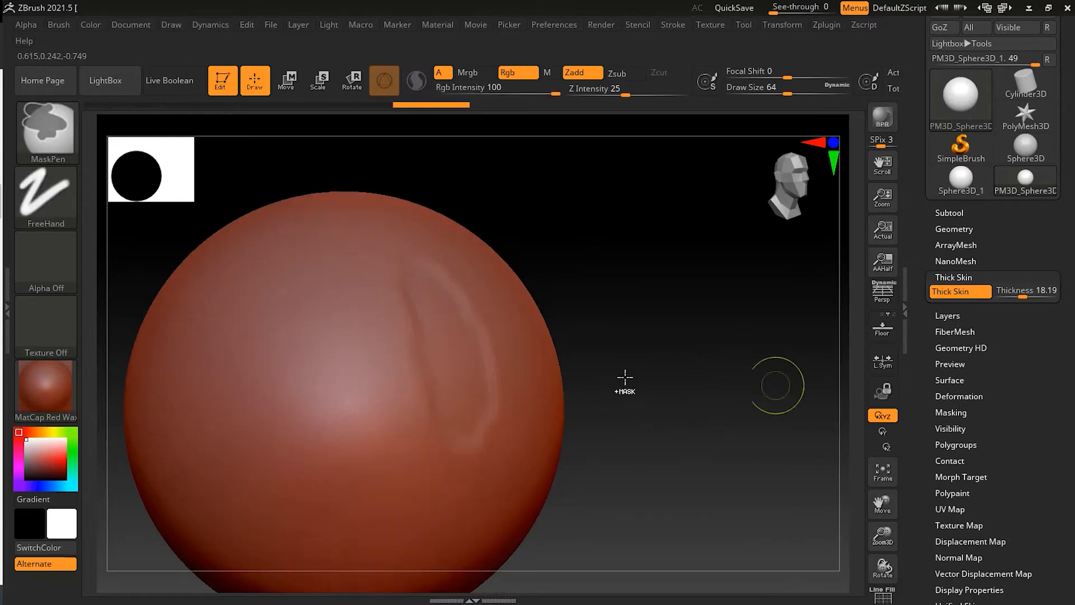
{"action": "key", "text": "ctrl+z"}
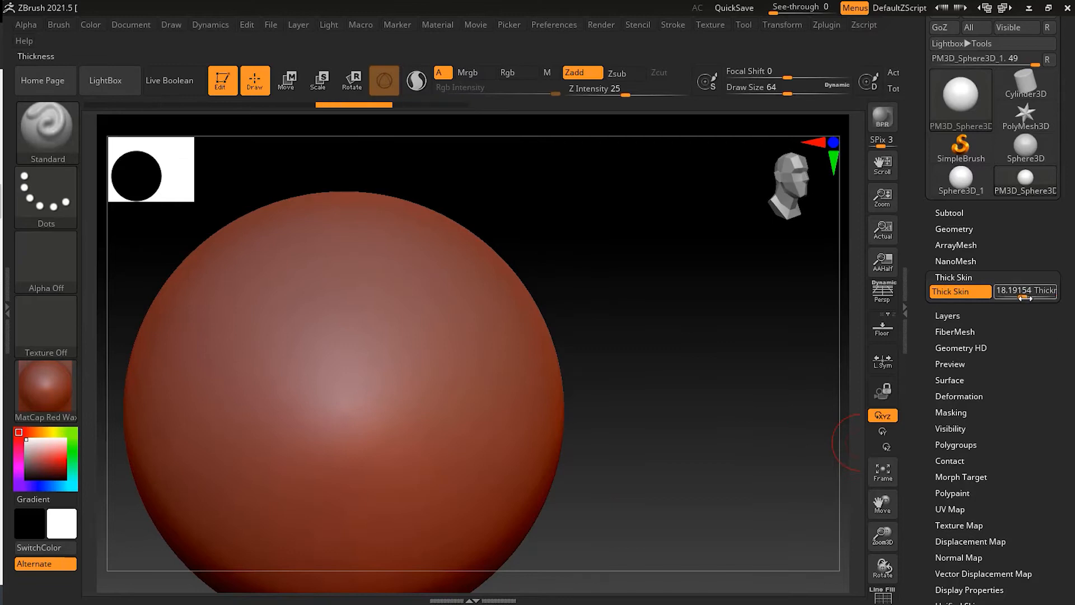
Set the Thick Skin thickness to 71.33 and carve an elongated flat-bottomed recess into the sphere.
{"action": "left_click_drag", "start_coordinate": [1023, 297], "coordinate": [1031, 298]}
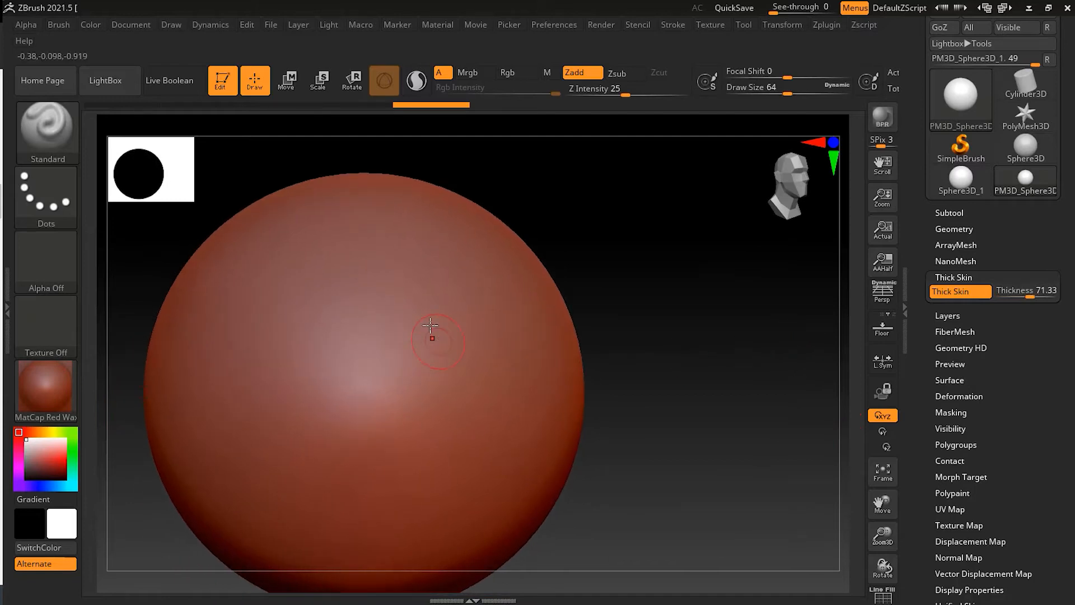
{"action": "mouse_move", "coordinate": [429, 280]}
{"action": "left_mouse_down"}
{"action": "mouse_move", "coordinate": [397, 241]}
{"action": "mouse_move", "coordinate": [441, 389]}
{"action": "mouse_move", "coordinate": [476, 392]}
{"action": "left_mouse_up"}
{"action": "left_click_drag", "start_coordinate": [395, 273], "coordinate": [405, 301]}
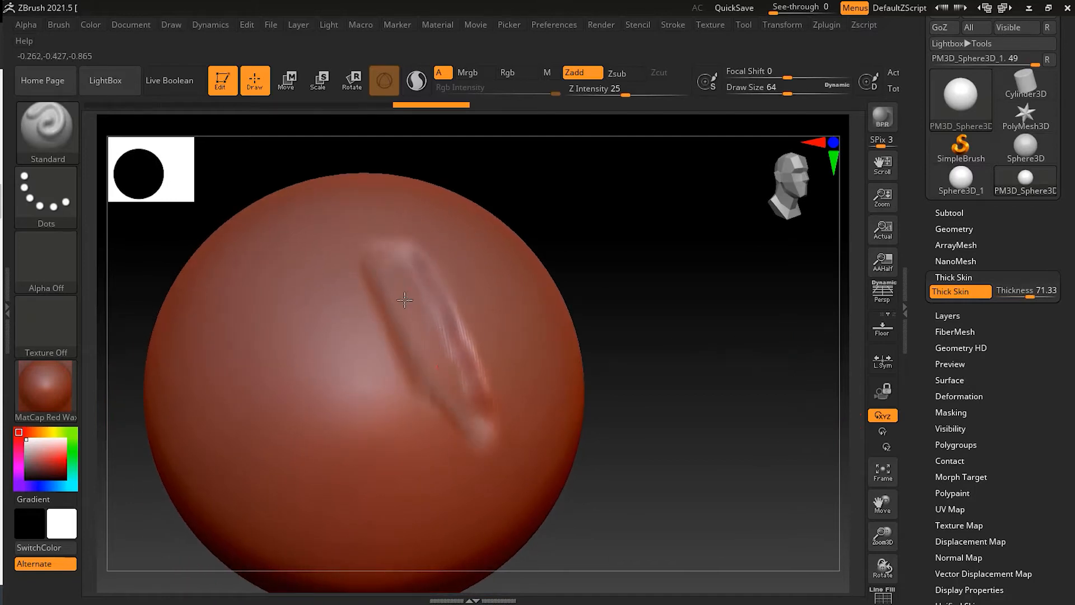
{"action": "left_click_drag", "start_coordinate": [442, 367], "coordinate": [420, 373]}
{"action": "left_click_drag", "start_coordinate": [595, 377], "coordinate": [650, 322]}
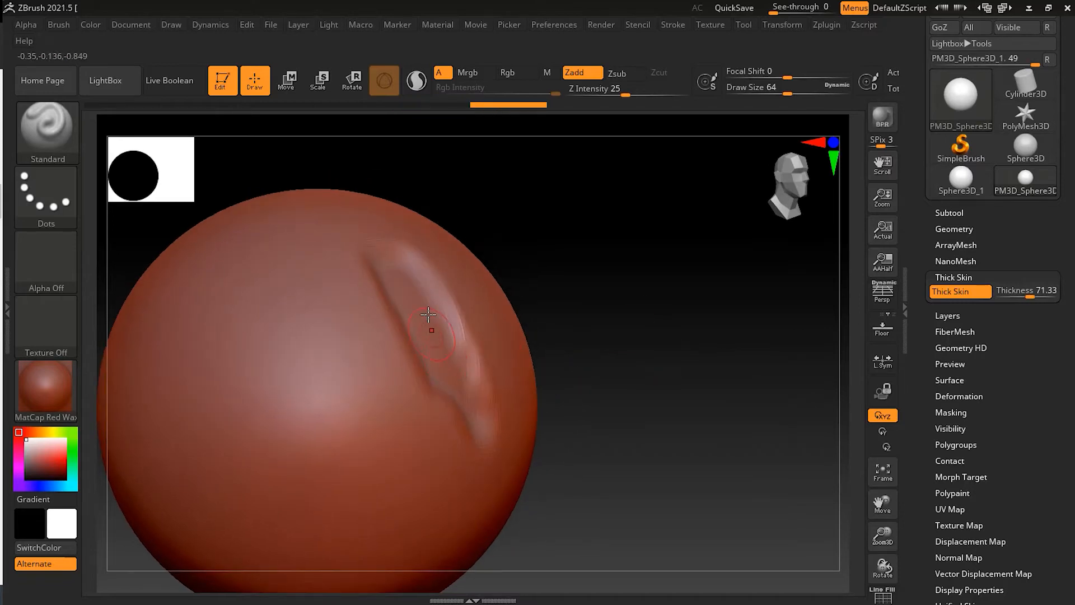
{"action": "left_click_drag", "start_coordinate": [421, 346], "coordinate": [397, 318]}
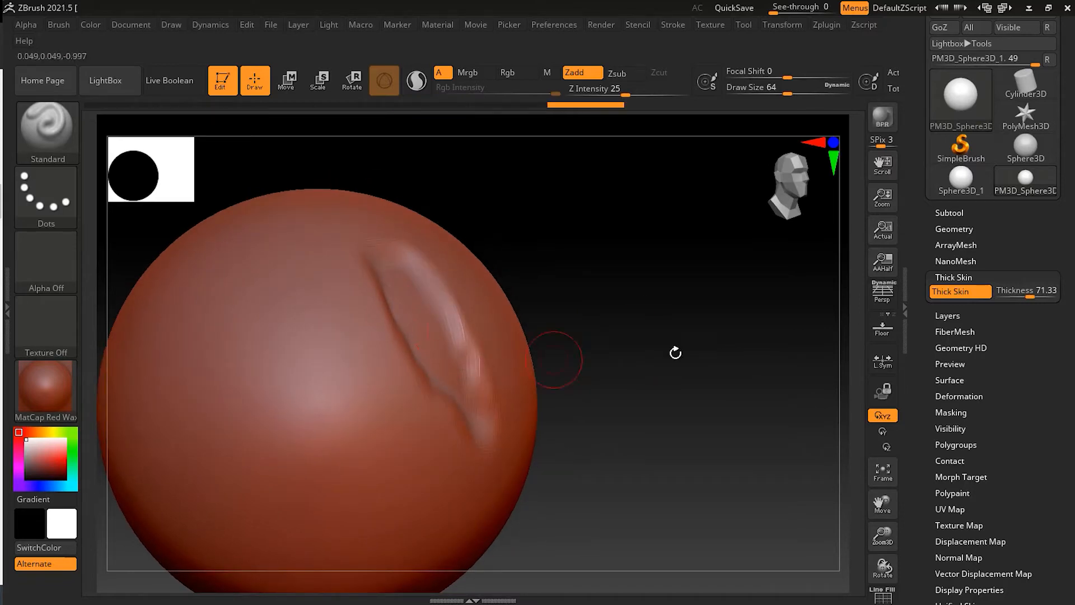
Widen the flat-bottomed recess with more Standard brush strokes along its upper and side edges.
{"action": "mouse_move", "coordinate": [692, 342]}
{"action": "left_mouse_down", "text": "alt"}
{"action": "mouse_move", "coordinate": [643, 348]}
{"action": "mouse_move", "coordinate": [703, 350]}
{"action": "mouse_move", "coordinate": [660, 335]}
{"action": "left_mouse_up", "text": "alt"}
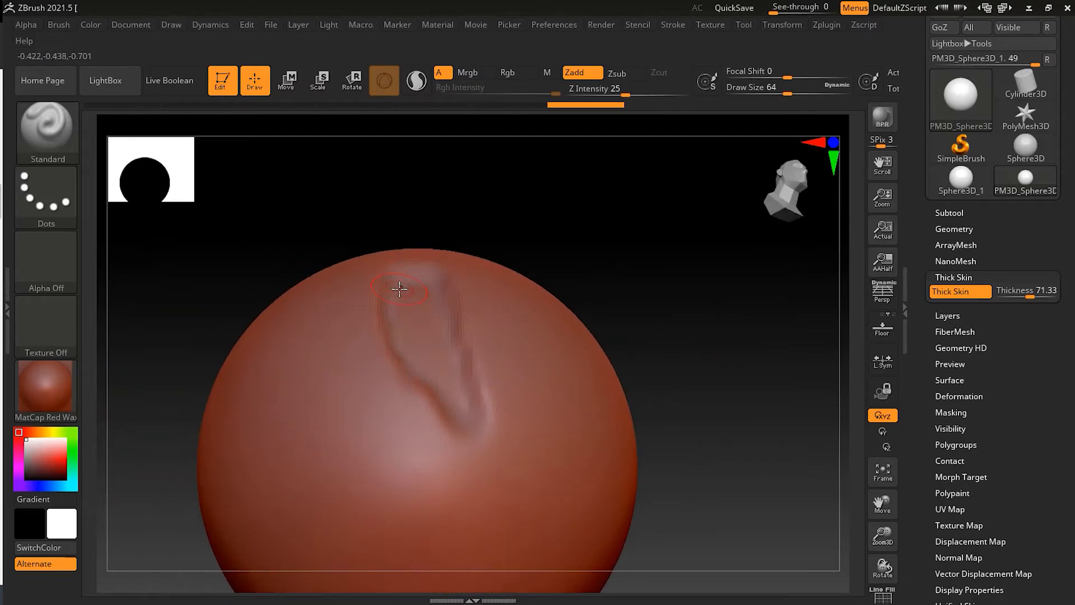
{"action": "mouse_move", "coordinate": [395, 278]}
{"action": "left_mouse_down"}
{"action": "mouse_move", "coordinate": [415, 319]}
{"action": "mouse_move", "coordinate": [430, 305]}
{"action": "left_mouse_up"}
{"action": "left_click_drag", "start_coordinate": [385, 279], "coordinate": [393, 293]}
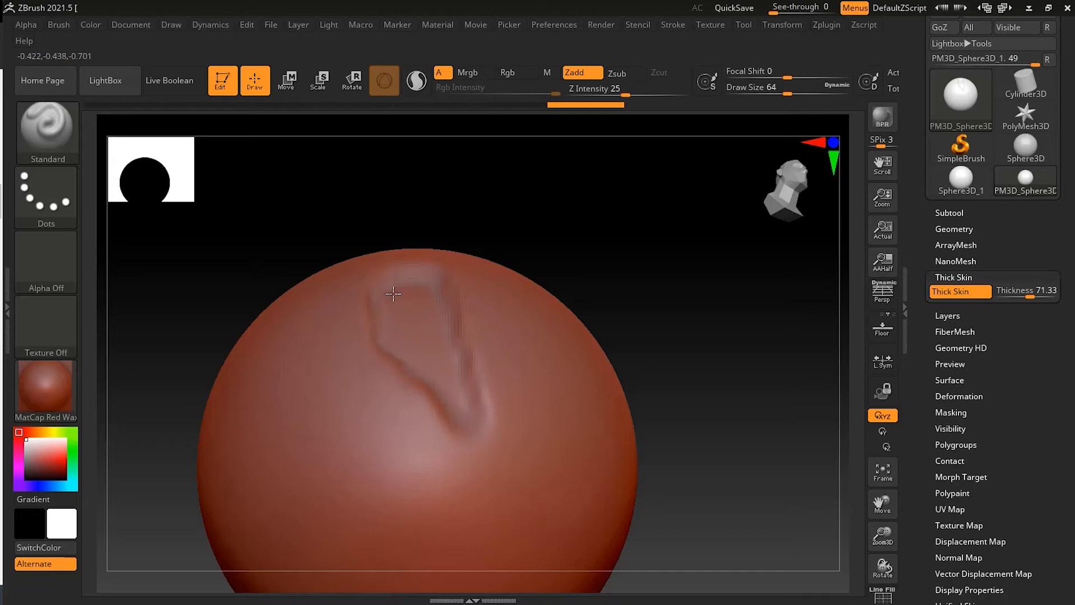
{"action": "left_click_drag", "start_coordinate": [469, 378], "coordinate": [460, 381]}
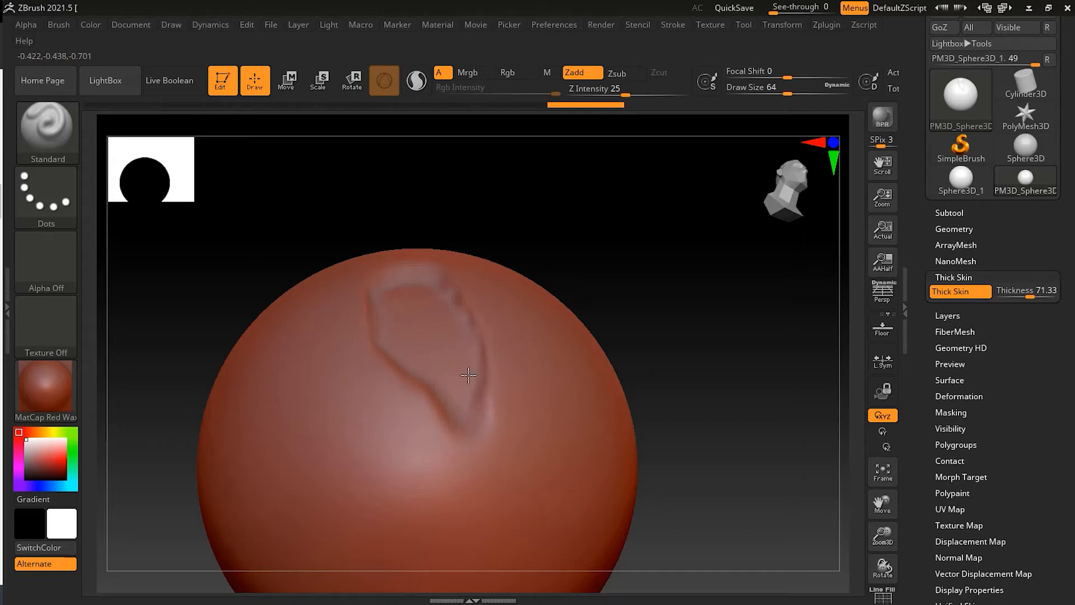
{"action": "mouse_move", "coordinate": [422, 415]}
{"action": "left_mouse_down"}
{"action": "mouse_move", "coordinate": [414, 394]}
{"action": "mouse_move", "coordinate": [410, 404]}
{"action": "mouse_move", "coordinate": [440, 426]}
{"action": "left_mouse_up"}
Sculpt a raised strip on the sphere right beside the carved recess.
{"action": "mouse_move", "coordinate": [636, 284]}
{"action": "left_mouse_down"}
{"action": "mouse_move", "coordinate": [655, 280]}
{"action": "mouse_move", "coordinate": [653, 321]}
{"action": "mouse_move", "coordinate": [700, 336]}
{"action": "mouse_move", "coordinate": [685, 363]}
{"action": "left_mouse_up"}
{"action": "mouse_move", "coordinate": [533, 305]}
{"action": "left_mouse_down"}
{"action": "mouse_move", "coordinate": [558, 393]}
{"action": "mouse_move", "coordinate": [545, 360]}
{"action": "mouse_move", "coordinate": [566, 365]}
{"action": "mouse_move", "coordinate": [560, 384]}
{"action": "mouse_move", "coordinate": [576, 416]}
{"action": "left_mouse_up"}
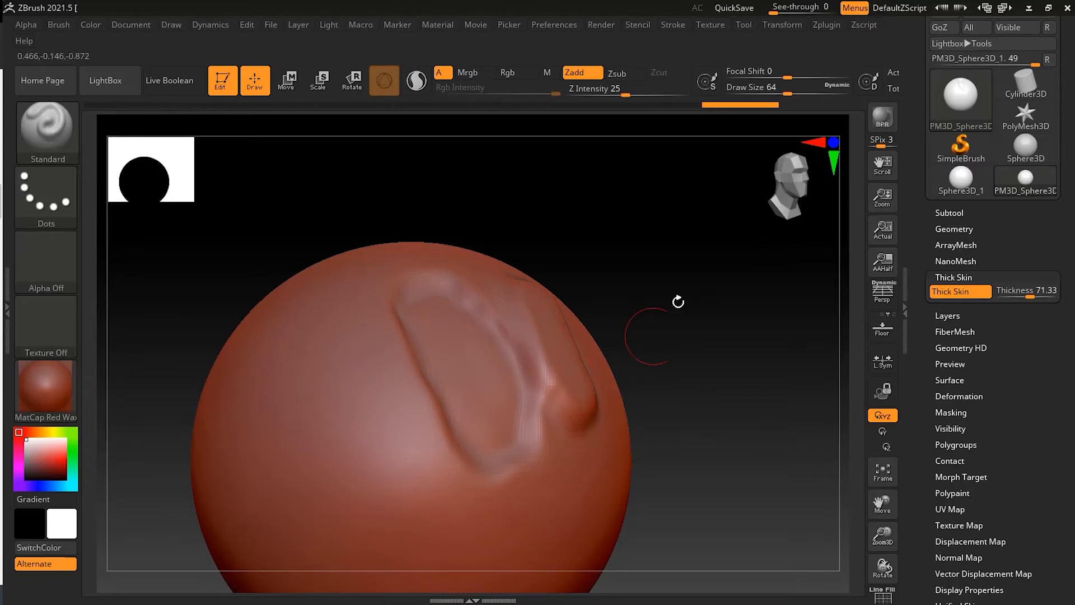
{"action": "mouse_move", "coordinate": [677, 300]}
{"action": "left_mouse_down"}
{"action": "mouse_move", "coordinate": [653, 343]}
{"action": "mouse_move", "coordinate": [630, 343]}
{"action": "left_mouse_up"}
{"action": "mouse_move", "coordinate": [713, 466]}
{"action": "left_mouse_down"}
{"action": "mouse_move", "coordinate": [784, 435]}
{"action": "mouse_move", "coordinate": [588, 452]}
{"action": "left_mouse_up"}
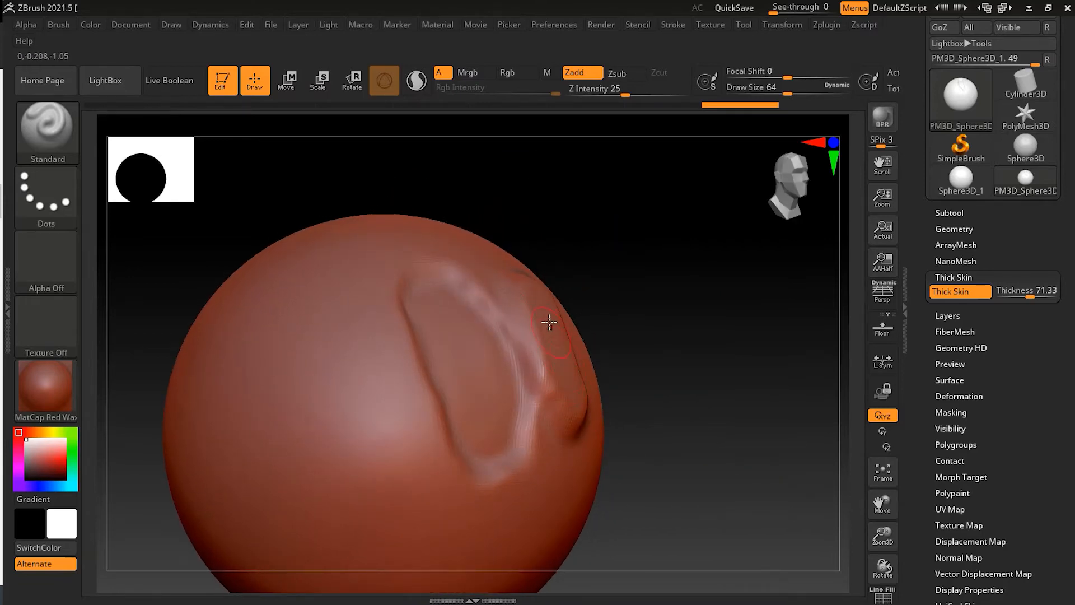
{"action": "mouse_move", "coordinate": [573, 377]}
{"action": "left_mouse_down"}
{"action": "mouse_move", "coordinate": [577, 388]}
{"action": "mouse_move", "coordinate": [554, 402]}
{"action": "mouse_move", "coordinate": [563, 463]}
{"action": "mouse_move", "coordinate": [592, 428]}
{"action": "left_mouse_up"}
{"action": "mouse_move", "coordinate": [694, 408]}
{"action": "left_mouse_down"}
{"action": "mouse_move", "coordinate": [715, 408]}
{"action": "mouse_move", "coordinate": [696, 385]}
{"action": "mouse_move", "coordinate": [710, 386]}
{"action": "mouse_move", "coordinate": [576, 388]}
{"action": "left_mouse_up"}
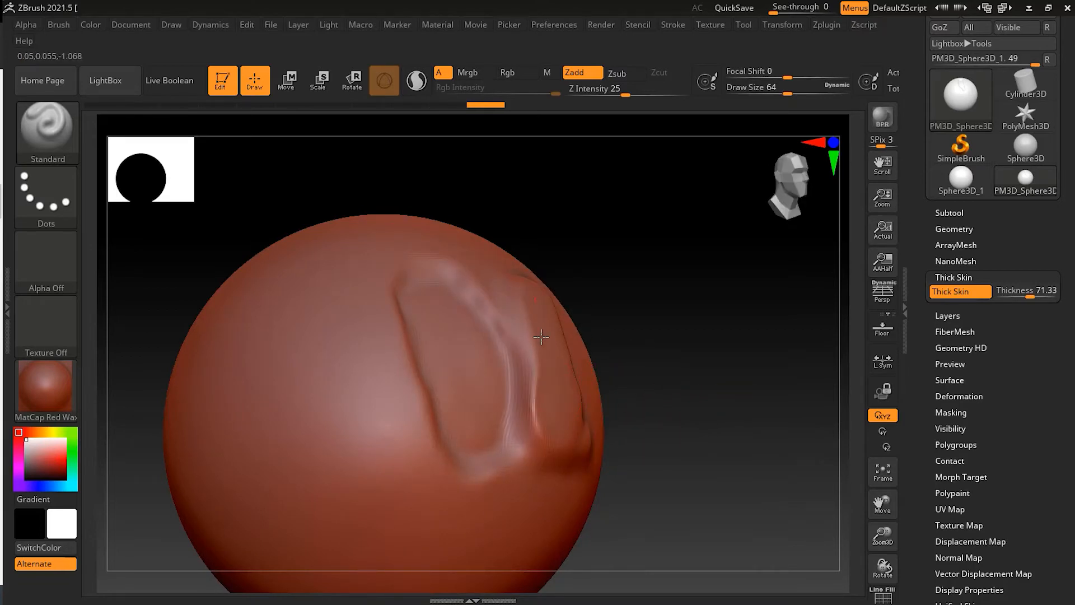
Widen and lengthen the raised strip into a flat plateau with further Standard brush strokes.
{"action": "left_click_drag", "start_coordinate": [479, 257], "coordinate": [478, 258]}
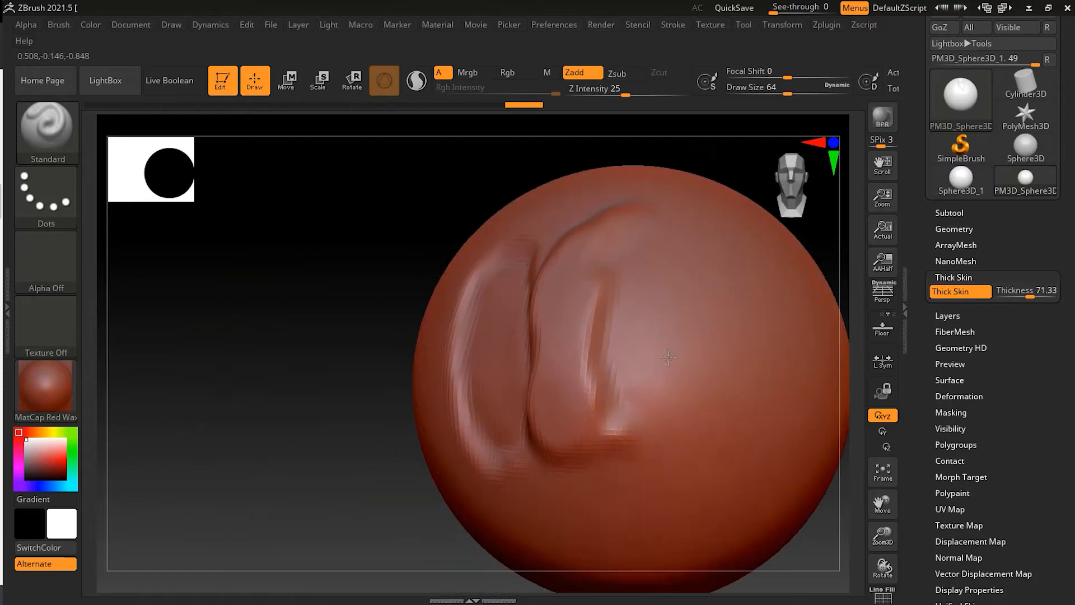
{"action": "left_click_drag", "start_coordinate": [602, 251], "coordinate": [598, 287]}
{"action": "mouse_move", "coordinate": [595, 231]}
{"action": "left_mouse_down"}
{"action": "mouse_move", "coordinate": [551, 270]}
{"action": "mouse_move", "coordinate": [574, 276]}
{"action": "mouse_move", "coordinate": [577, 409]}
{"action": "mouse_move", "coordinate": [606, 462]}
{"action": "mouse_move", "coordinate": [614, 403]}
{"action": "mouse_move", "coordinate": [540, 464]}
{"action": "mouse_move", "coordinate": [600, 462]}
{"action": "mouse_move", "coordinate": [619, 358]}
{"action": "mouse_move", "coordinate": [614, 296]}
{"action": "mouse_move", "coordinate": [578, 408]}
{"action": "left_mouse_up"}
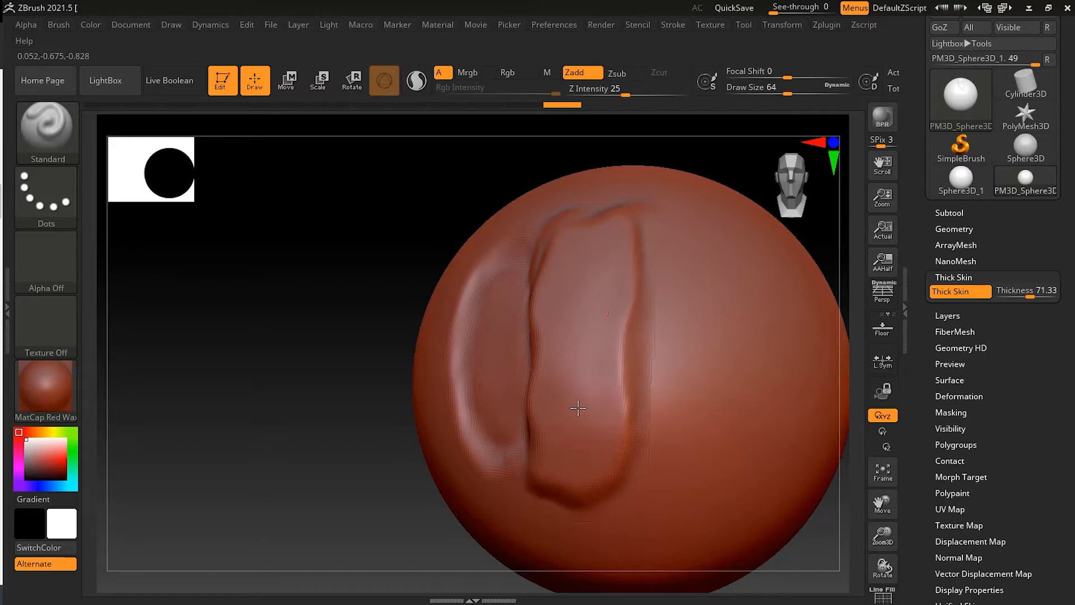
Inspect the plateau and recess from several angles, and undo all their strokes.
{"action": "mouse_move", "coordinate": [377, 449]}
{"action": "left_mouse_down"}
{"action": "mouse_move", "coordinate": [428, 463]}
{"action": "mouse_move", "coordinate": [709, 411]}
{"action": "mouse_move", "coordinate": [764, 384]}
{"action": "left_mouse_up"}
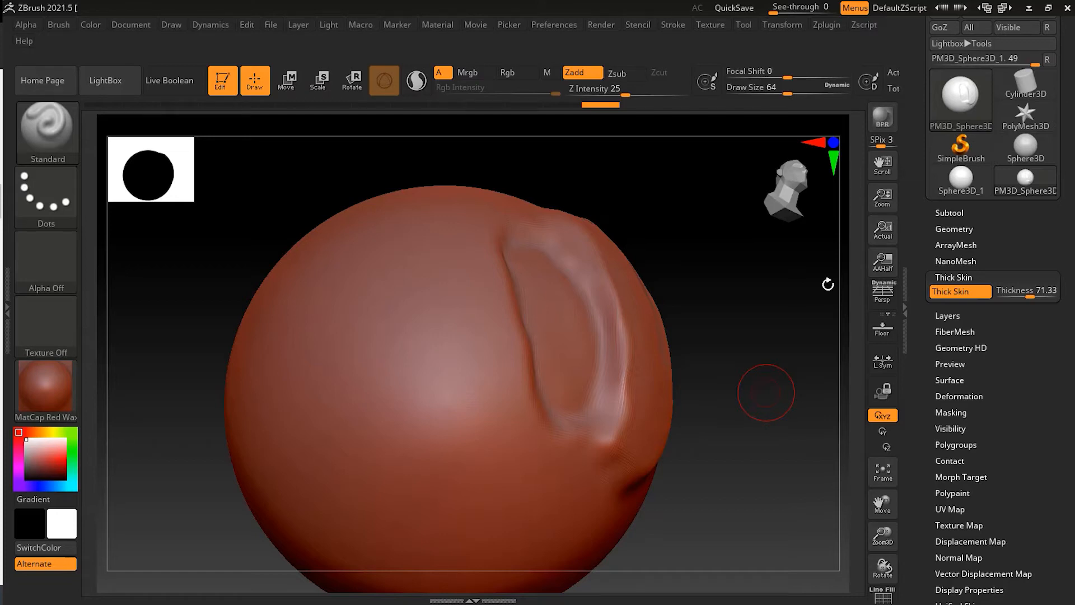
{"action": "mouse_move", "coordinate": [763, 398]}
{"action": "left_mouse_down"}
{"action": "mouse_move", "coordinate": [742, 387]}
{"action": "mouse_move", "coordinate": [737, 405]}
{"action": "mouse_move", "coordinate": [753, 415]}
{"action": "left_mouse_up"}
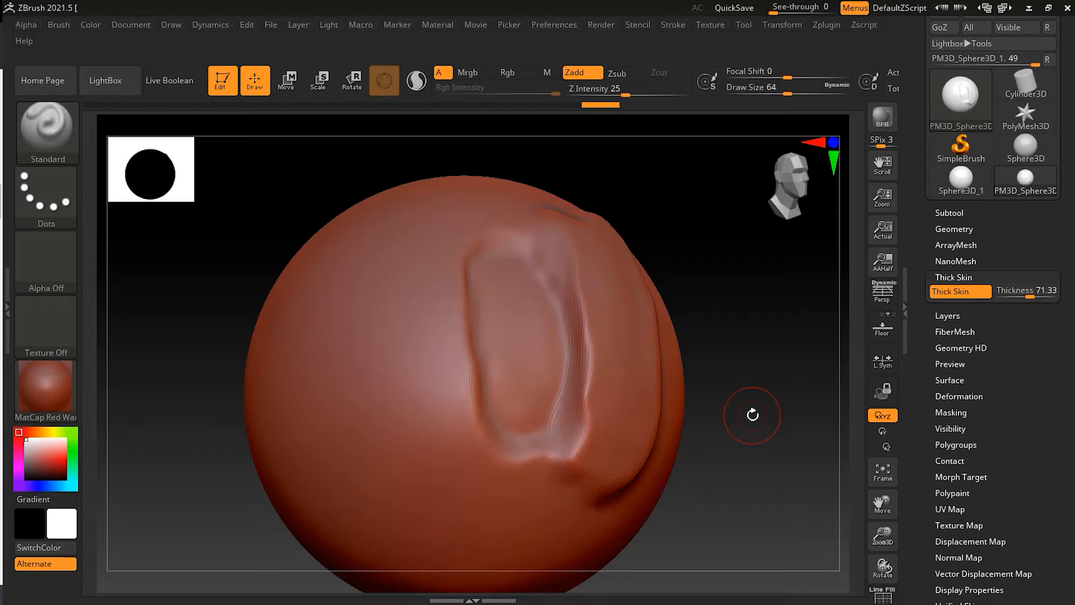
{"action": "left_click_drag", "start_coordinate": [753, 412], "coordinate": [762, 413]}
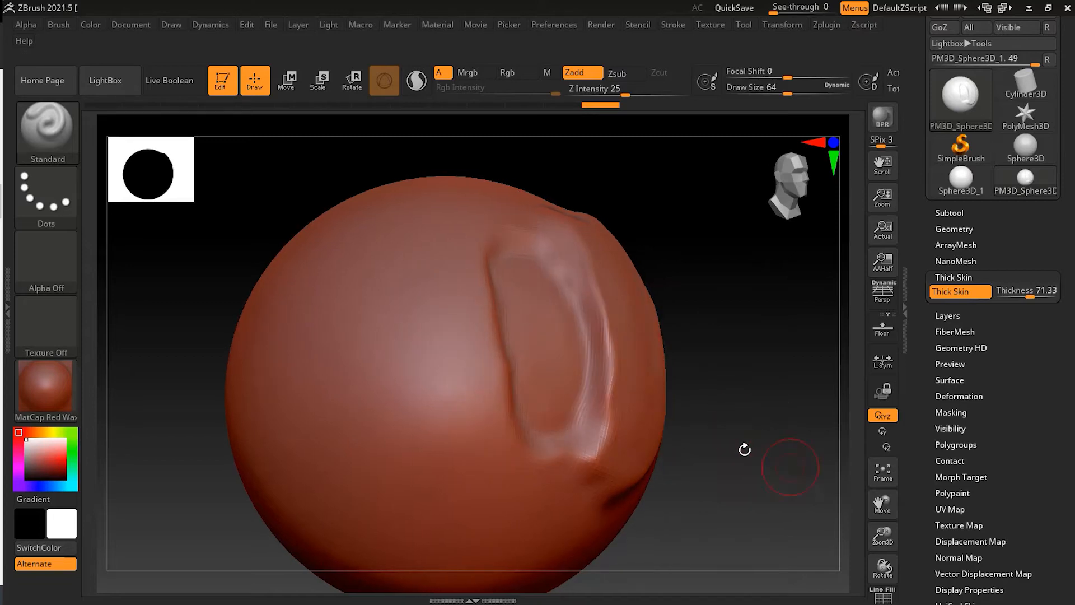
{"action": "key", "text": "ctrl+z"}
{"action": "key", "text": "ctrl+z"}
{"action": "key", "text": "ctrl+z"}
{"action": "key", "text": "ctrl+z"}
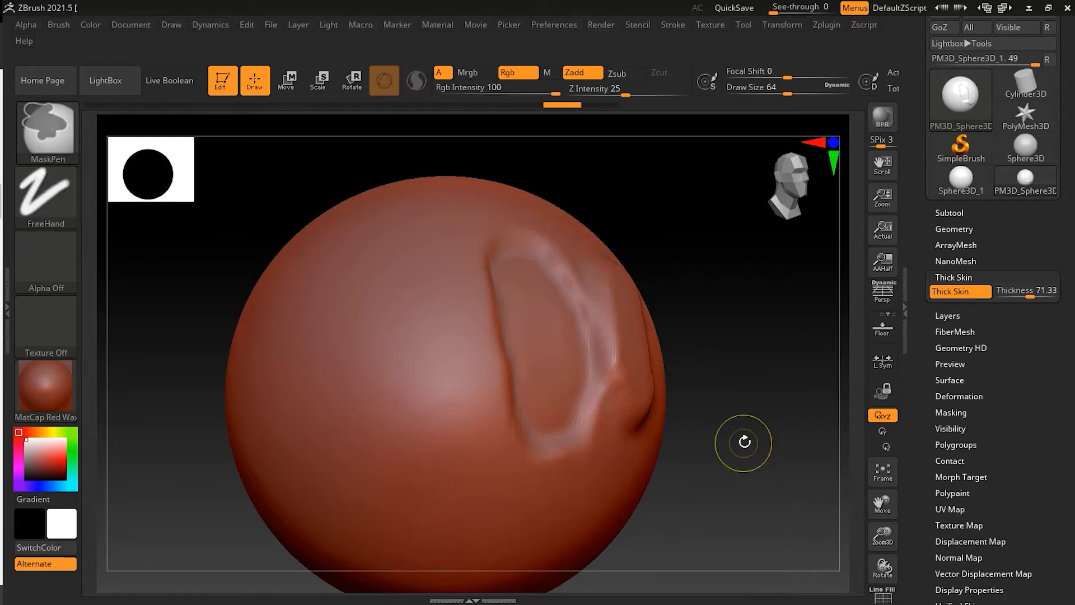
{"action": "key", "text": "ctrl+z"}
{"action": "key", "text": "ctrl+z"}
{"action": "key", "text": "ctrl+z"}
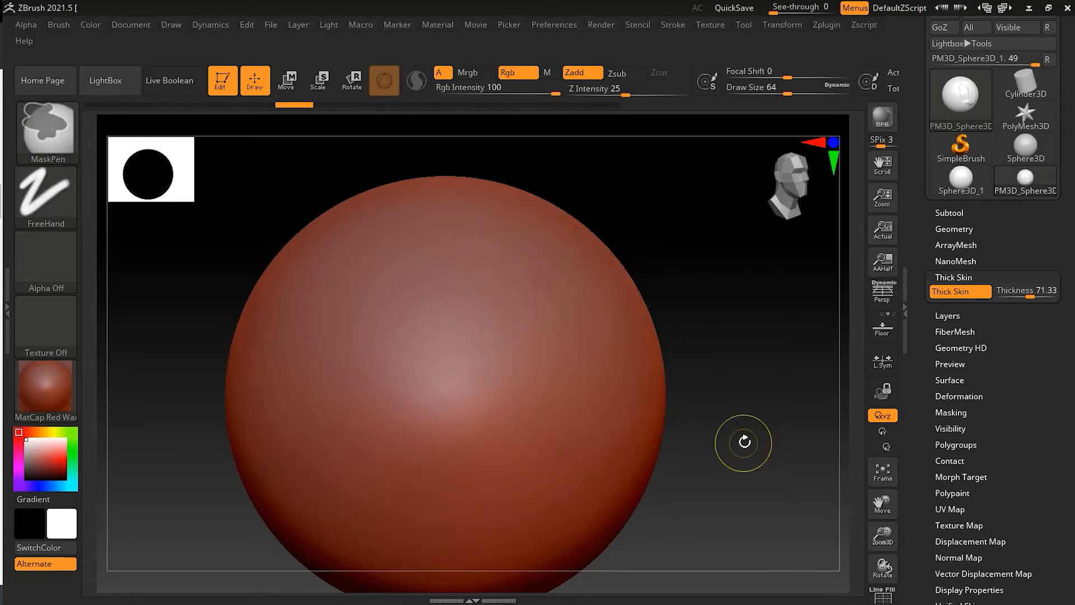
Switch the sculpting brush to ClayBuildup.
{"action": "left_click", "coordinate": [55, 139]}
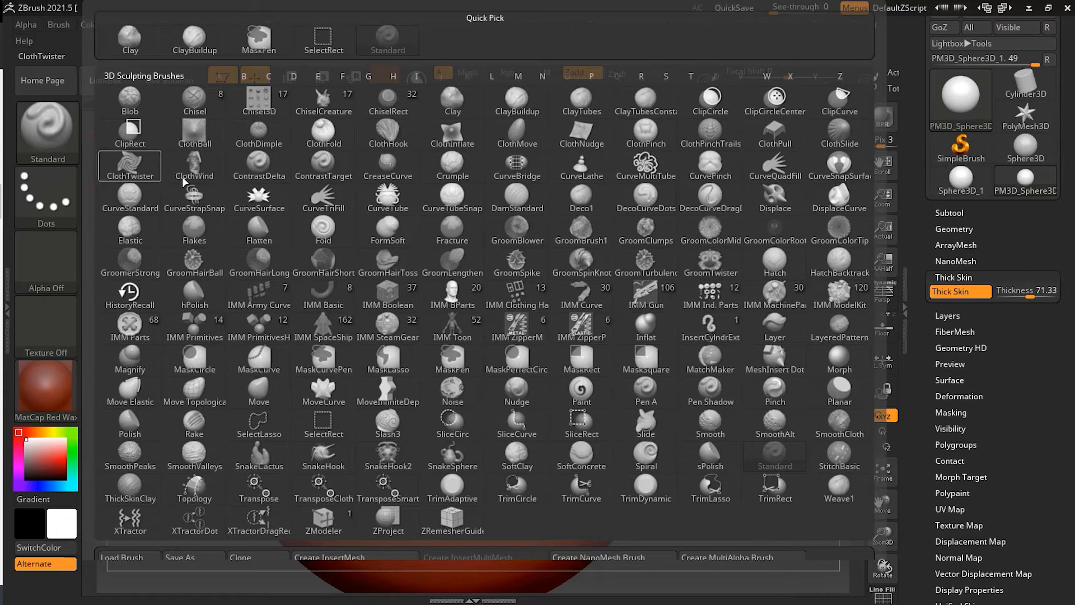
{"action": "left_click", "coordinate": [194, 43]}
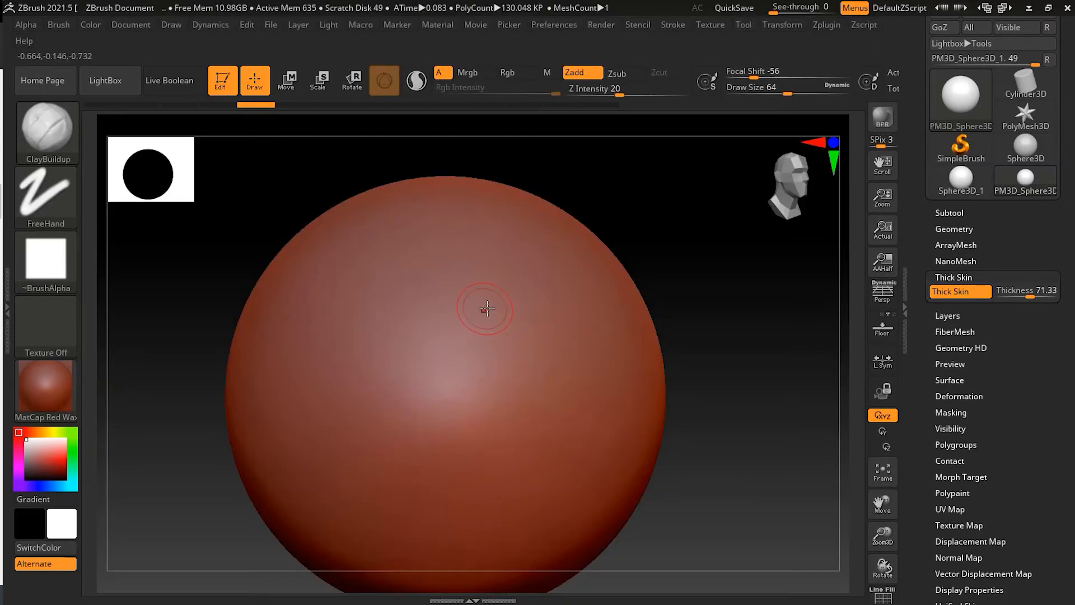
Try overlapping ClayBuildup strokes across the upper front of the sphere with Thick Skin on, and undo them all.
{"action": "mouse_move", "coordinate": [492, 312]}
{"action": "left_mouse_down"}
{"action": "mouse_move", "coordinate": [507, 311]}
{"action": "mouse_move", "coordinate": [364, 364]}
{"action": "mouse_move", "coordinate": [521, 283]}
{"action": "mouse_move", "coordinate": [392, 344]}
{"action": "left_mouse_up"}
{"action": "mouse_move", "coordinate": [509, 314]}
{"action": "left_mouse_down"}
{"action": "mouse_move", "coordinate": [554, 334]}
{"action": "mouse_move", "coordinate": [447, 391]}
{"action": "mouse_move", "coordinate": [563, 334]}
{"action": "mouse_move", "coordinate": [509, 396]}
{"action": "left_mouse_up"}
{"action": "left_click_drag", "start_coordinate": [804, 334], "coordinate": [787, 252]}
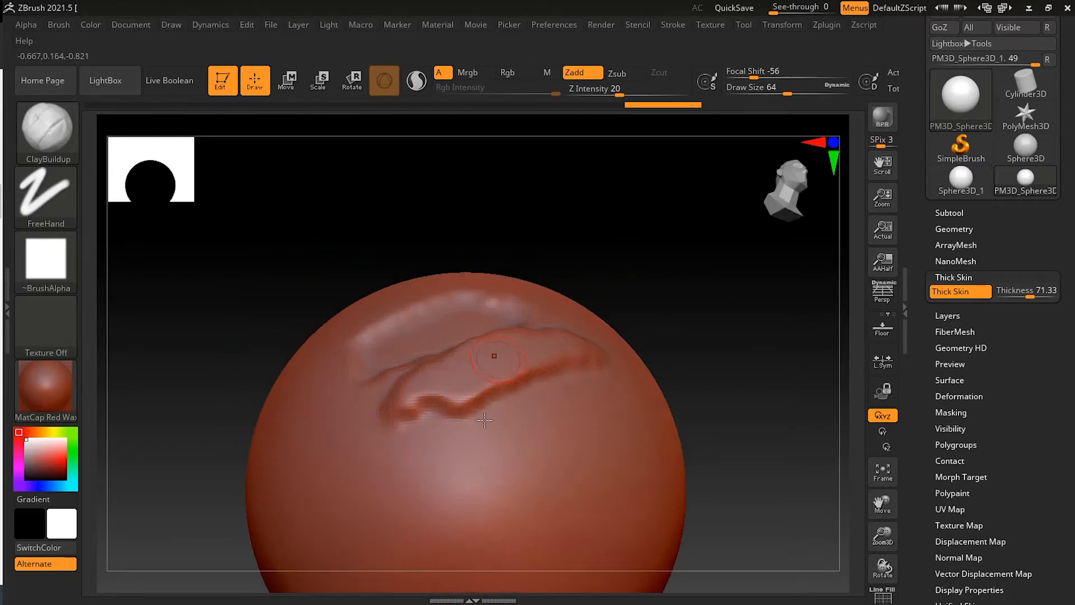
{"action": "left_click_drag", "start_coordinate": [494, 355], "coordinate": [502, 403]}
{"action": "key", "text": "ctrl+z"}
{"action": "key", "text": "ctrl+z"}
{"action": "key", "text": "ctrl+z"}
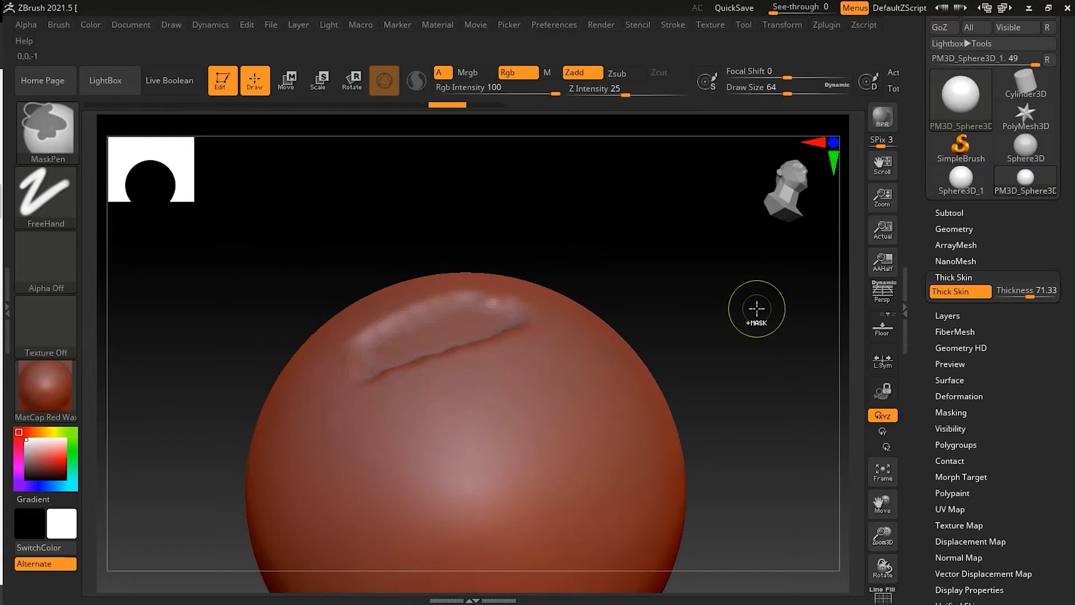
{"action": "key", "text": "ctrl+z"}
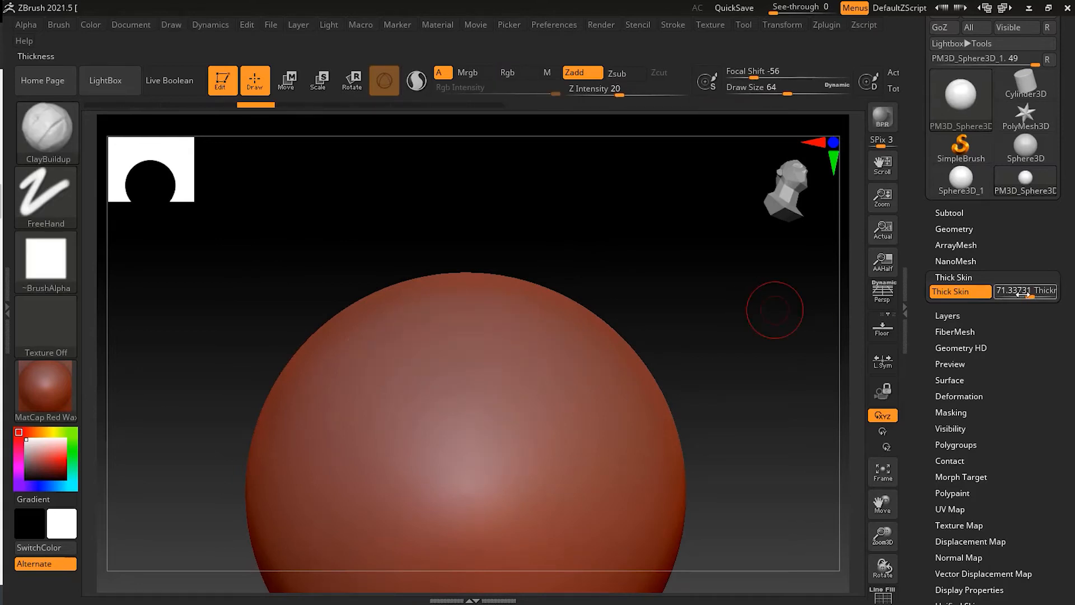
Set the Thick Skin thickness to about 9.9, try ClayBuildup strokes across the sphere, and undo them all.
{"action": "left_click_drag", "start_coordinate": [1034, 295], "coordinate": [1019, 297]}
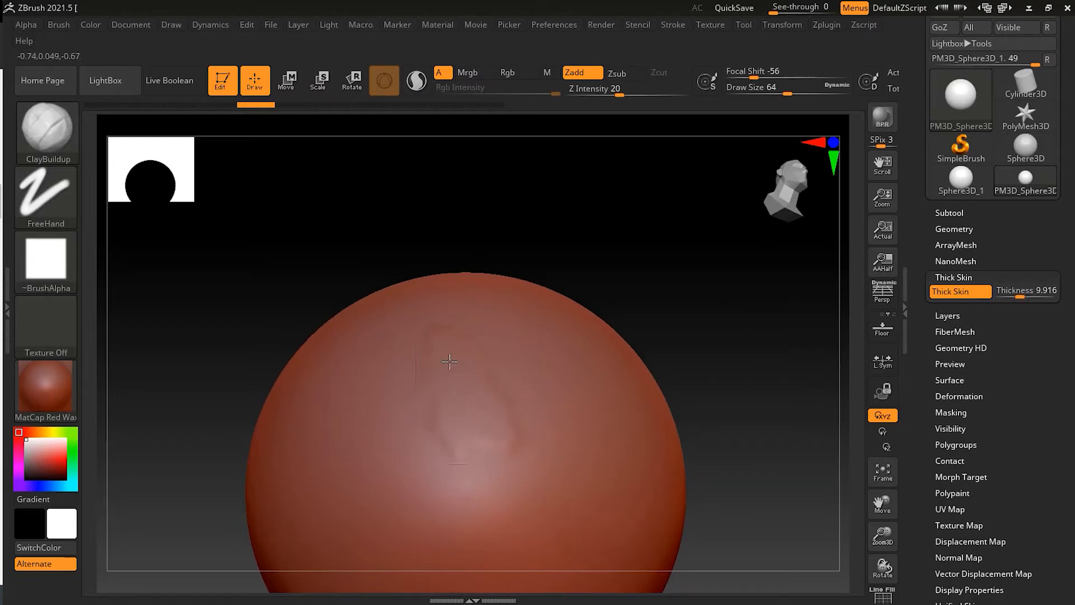
{"action": "left_click_drag", "start_coordinate": [594, 257], "coordinate": [532, 372]}
{"action": "mouse_move", "coordinate": [459, 415]}
{"action": "left_mouse_down"}
{"action": "mouse_move", "coordinate": [413, 413]}
{"action": "mouse_move", "coordinate": [367, 460]}
{"action": "mouse_move", "coordinate": [373, 476]}
{"action": "left_mouse_up"}
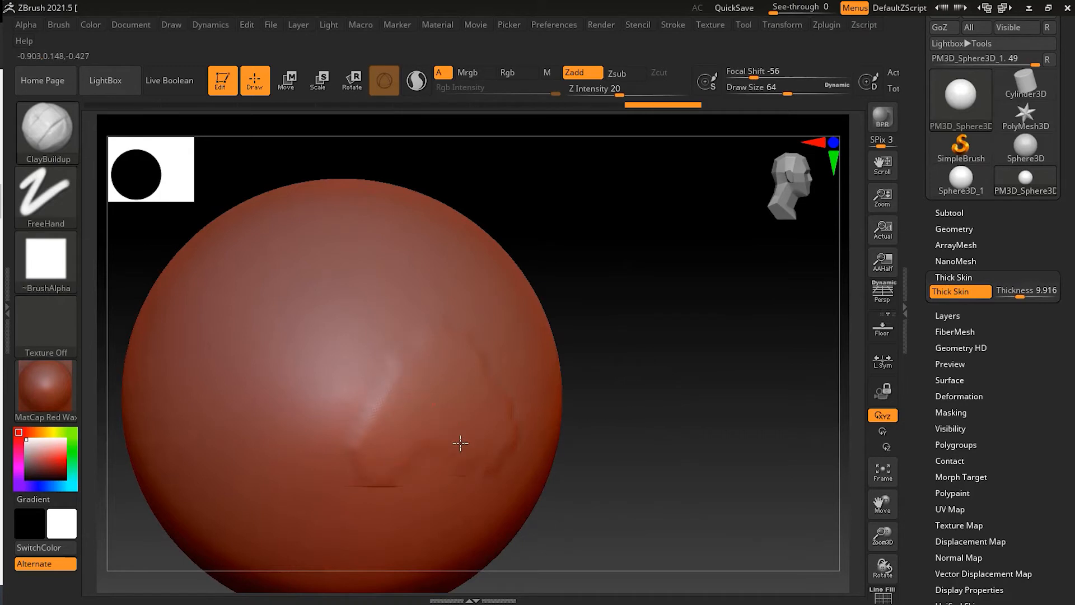
{"action": "left_click_drag", "start_coordinate": [460, 443], "coordinate": [422, 465]}
{"action": "left_click_drag", "start_coordinate": [421, 351], "coordinate": [328, 408]}
{"action": "left_click_drag", "start_coordinate": [338, 288], "coordinate": [348, 339]}
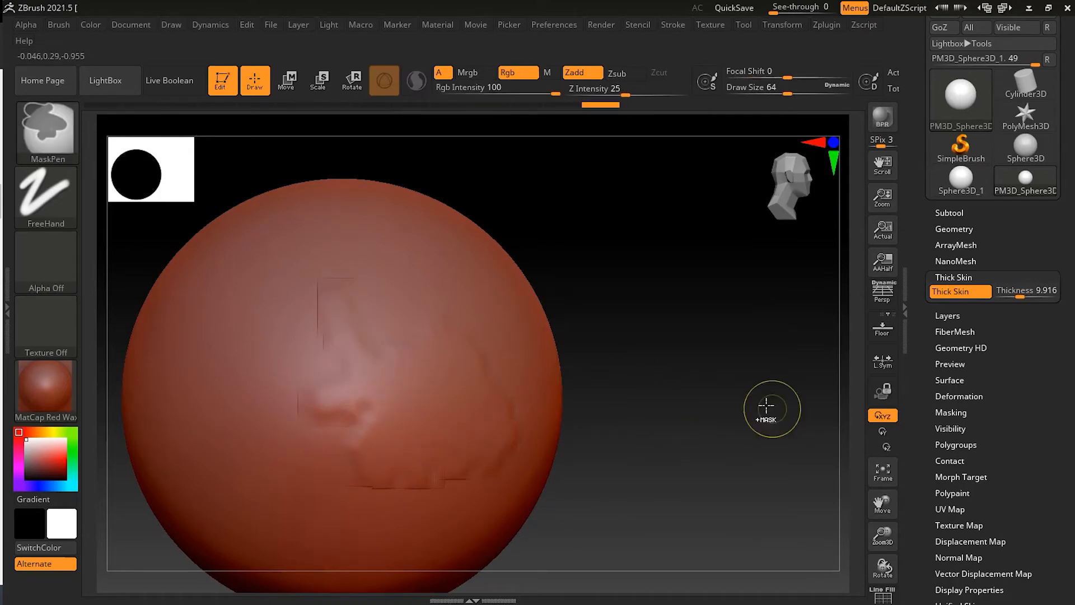
{"action": "key", "text": "ctrl+z"}
{"action": "key", "text": "ctrl+z"}
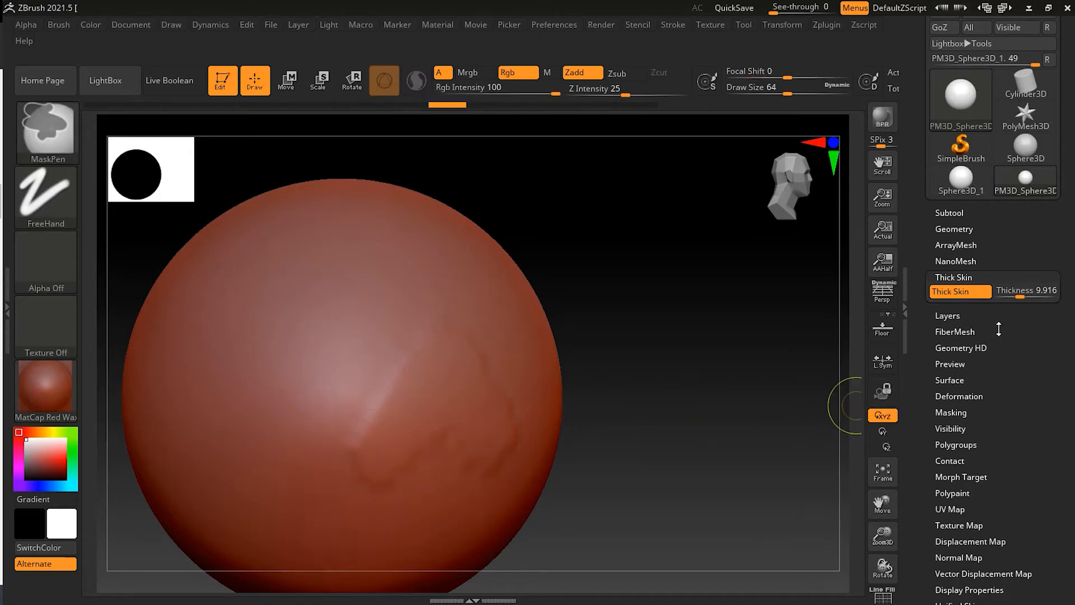
{"action": "key", "text": "ctrl+z"}
{"action": "key", "text": "ctrl+z"}
Set the Thick Skin thickness to about 31.25 and sculpt raised ClayBuildup strokes over the upper part of the sphere.
{"action": "left_click_drag", "start_coordinate": [1020, 297], "coordinate": [1028, 298]}
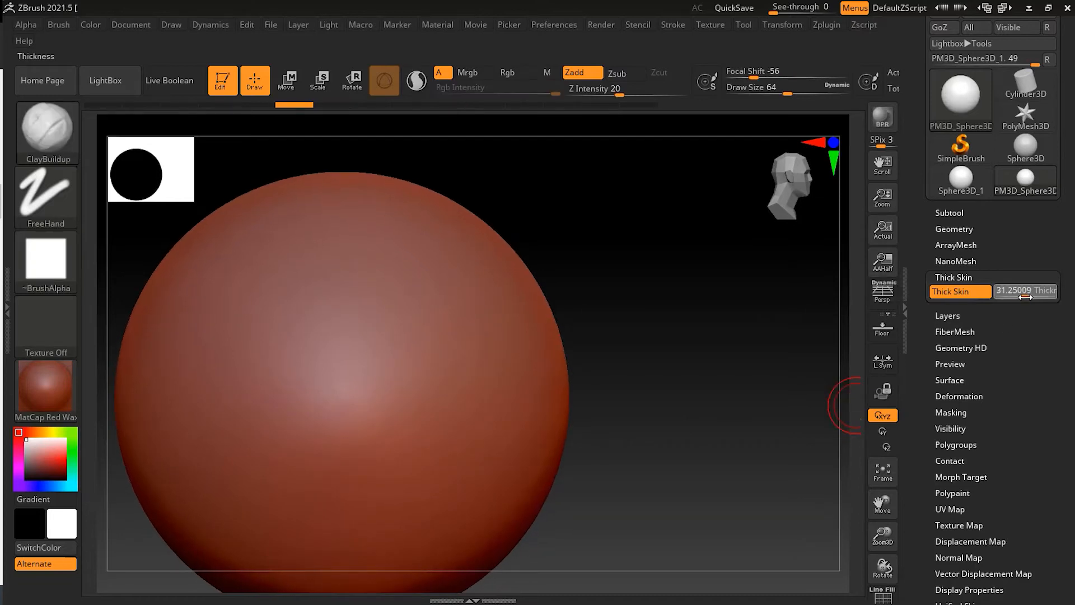
{"action": "mouse_move", "coordinate": [395, 264]}
{"action": "left_mouse_down"}
{"action": "mouse_move", "coordinate": [333, 449]}
{"action": "mouse_move", "coordinate": [352, 387]}
{"action": "mouse_move", "coordinate": [392, 428]}
{"action": "mouse_move", "coordinate": [429, 414]}
{"action": "left_mouse_up"}
{"action": "left_click_drag", "start_coordinate": [496, 302], "coordinate": [442, 386]}
{"action": "left_click_drag", "start_coordinate": [634, 343], "coordinate": [597, 303]}
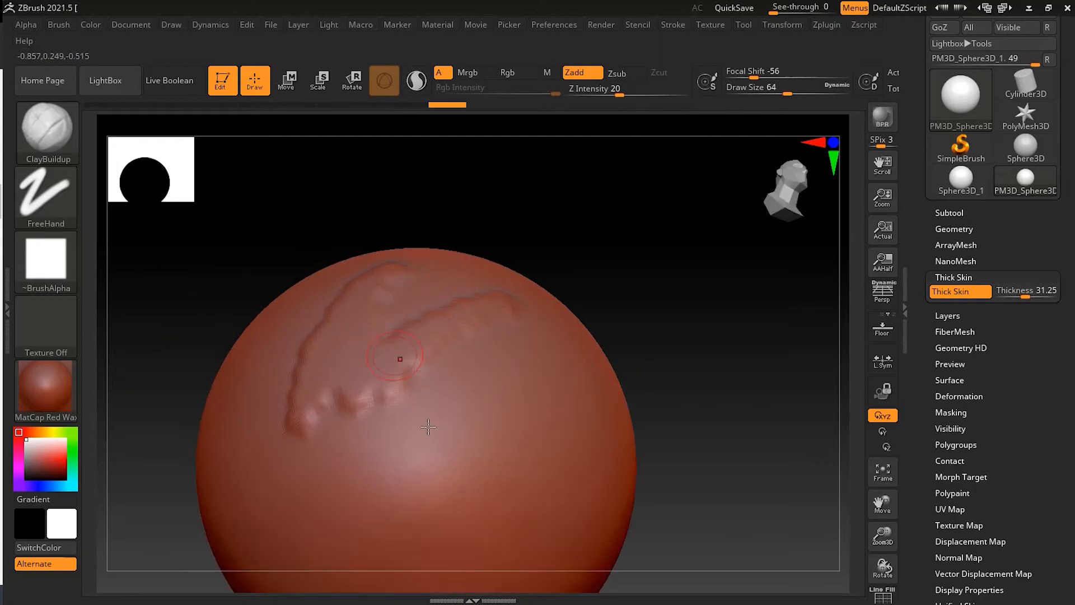
{"action": "mouse_move", "coordinate": [398, 359]}
{"action": "left_mouse_down"}
{"action": "mouse_move", "coordinate": [435, 408]}
{"action": "mouse_move", "coordinate": [508, 373]}
{"action": "left_mouse_up"}
{"action": "left_click_drag", "start_coordinate": [385, 434], "coordinate": [359, 512]}
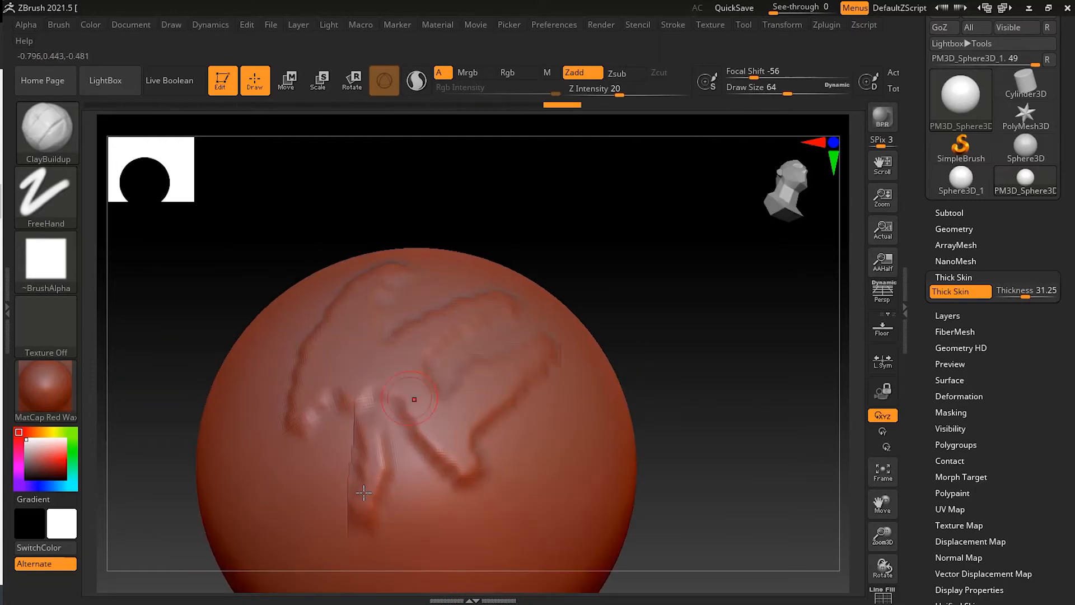
Extend the raised area into one irregular plateau with more ClayBuildup strokes along its lower edge and around the sphere's side.
{"action": "left_click_drag", "start_coordinate": [413, 399], "coordinate": [352, 521]}
{"action": "left_click_drag", "start_coordinate": [392, 488], "coordinate": [470, 442]}
{"action": "left_click_drag", "start_coordinate": [286, 364], "coordinate": [342, 443]}
{"action": "left_click_drag", "start_coordinate": [254, 351], "coordinate": [330, 448]}
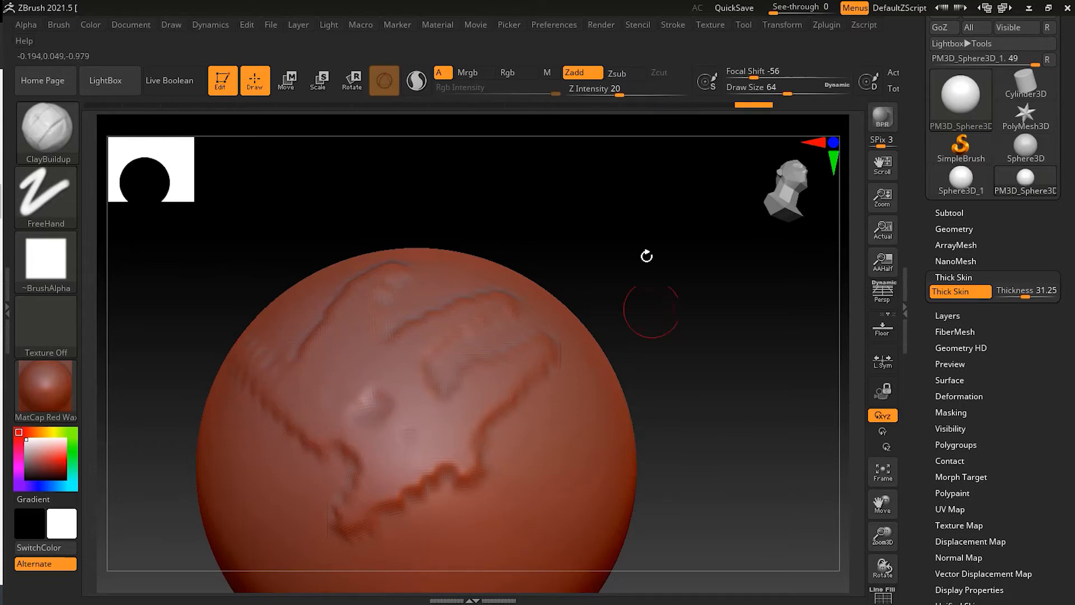
{"action": "left_click_drag", "start_coordinate": [645, 254], "coordinate": [740, 278]}
{"action": "mouse_move", "coordinate": [372, 425]}
{"action": "left_mouse_down"}
{"action": "mouse_move", "coordinate": [307, 360]}
{"action": "mouse_move", "coordinate": [297, 318]}
{"action": "mouse_move", "coordinate": [209, 392]}
{"action": "mouse_move", "coordinate": [336, 445]}
{"action": "mouse_move", "coordinate": [348, 372]}
{"action": "mouse_move", "coordinate": [230, 481]}
{"action": "left_mouse_up"}
{"action": "mouse_move", "coordinate": [637, 313]}
{"action": "left_mouse_down"}
{"action": "mouse_move", "coordinate": [657, 396]}
{"action": "mouse_move", "coordinate": [672, 392]}
{"action": "left_mouse_up"}
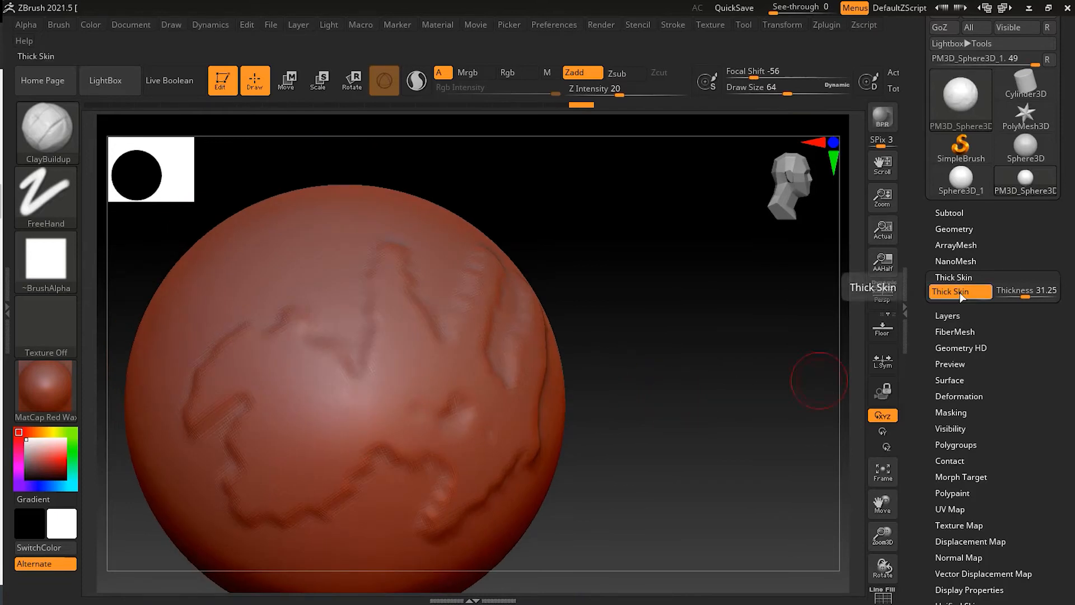
Turn Thick Skin off, check the sculpted plateau from another angle, and turn Thick Skin back on.
{"action": "left_click", "coordinate": [961, 295]}
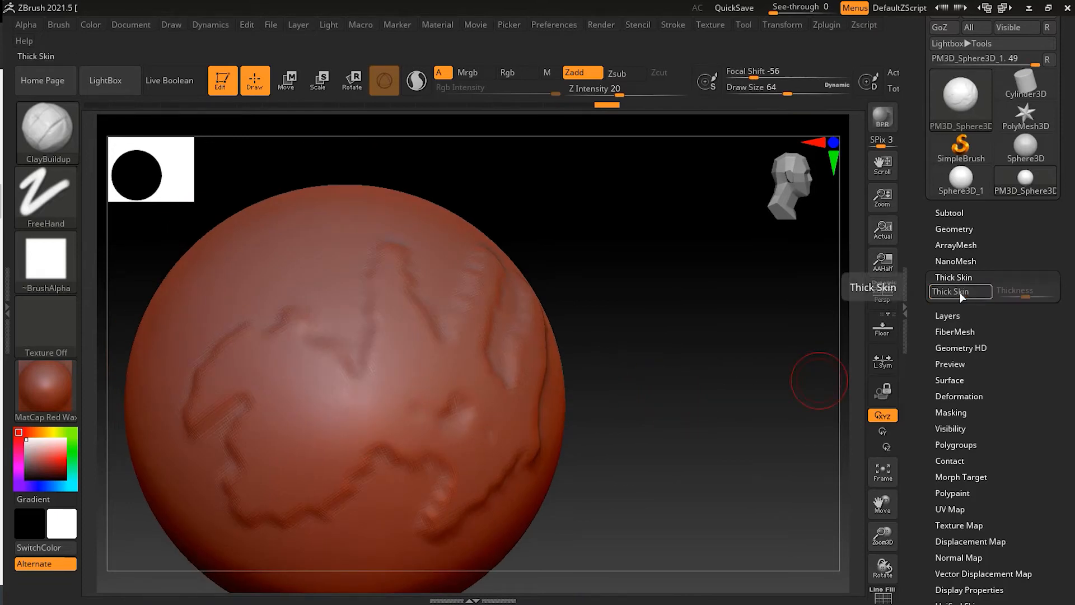
{"action": "left_click_drag", "start_coordinate": [620, 504], "coordinate": [394, 415]}
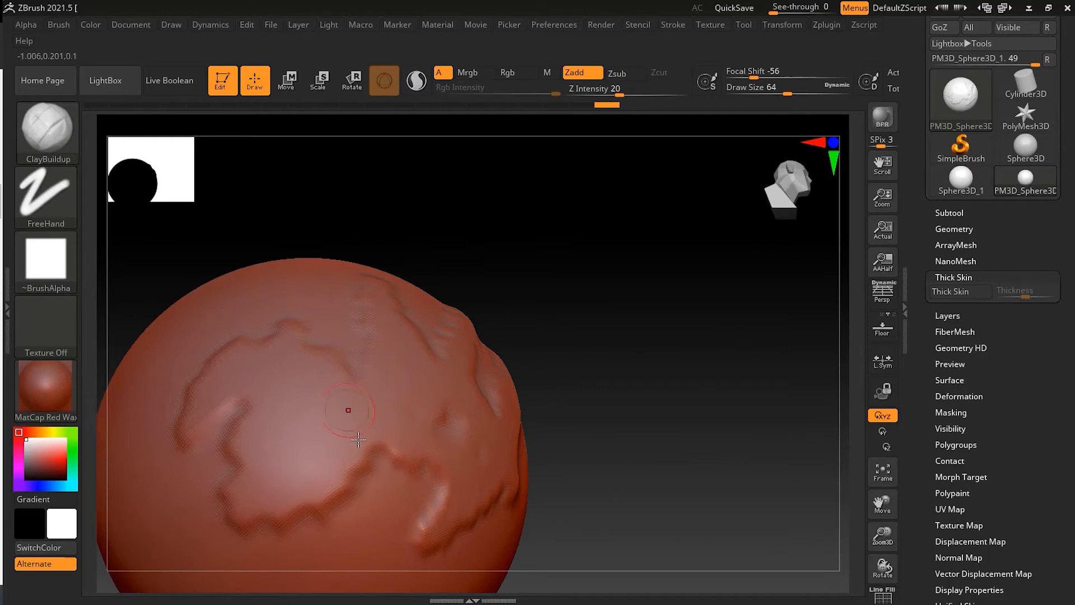
{"action": "left_click_drag", "start_coordinate": [627, 405], "coordinate": [680, 353]}
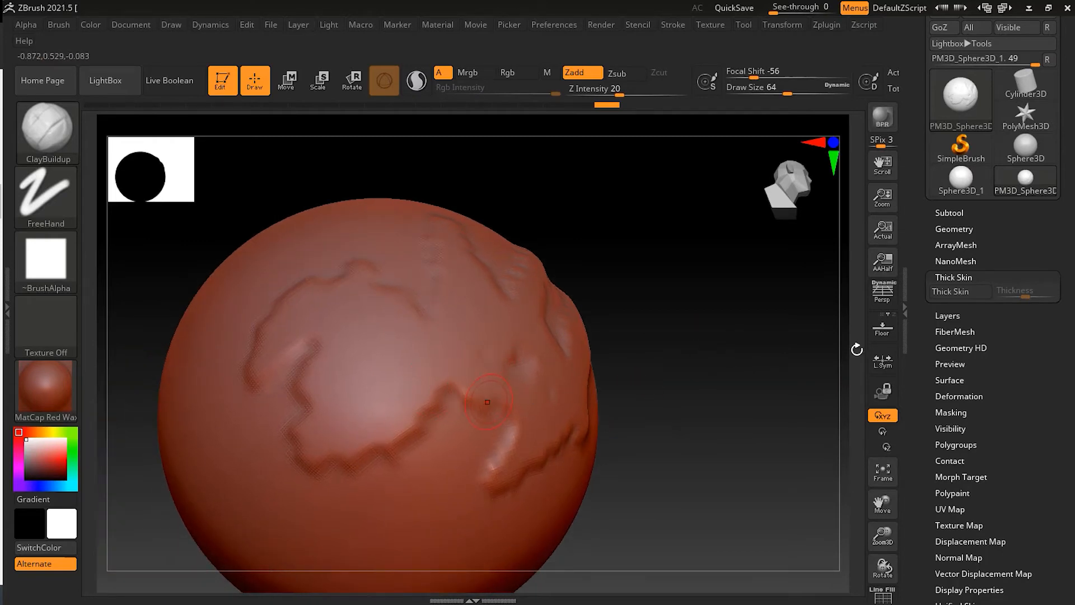
{"action": "left_click", "coordinate": [955, 293]}
Layer new ClayBuildup strokes over the existing plateau and past its edge onto the adjoining side of the sphere.
{"action": "mouse_move", "coordinate": [335, 469]}
{"action": "left_mouse_down"}
{"action": "mouse_move", "coordinate": [412, 481]}
{"action": "mouse_move", "coordinate": [392, 364]}
{"action": "mouse_move", "coordinate": [388, 454]}
{"action": "mouse_move", "coordinate": [389, 350]}
{"action": "left_mouse_up"}
{"action": "left_click_drag", "start_coordinate": [740, 393], "coordinate": [787, 359]}
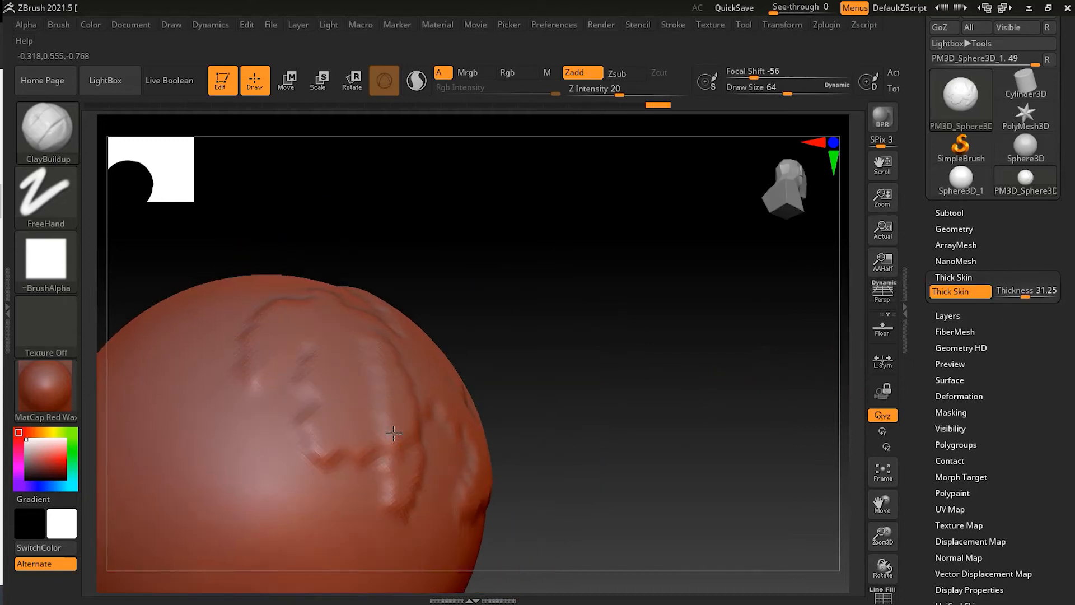
{"action": "mouse_move", "coordinate": [394, 434]}
{"action": "left_mouse_down"}
{"action": "mouse_move", "coordinate": [372, 345]}
{"action": "mouse_move", "coordinate": [335, 375]}
{"action": "mouse_move", "coordinate": [387, 335]}
{"action": "left_mouse_up"}
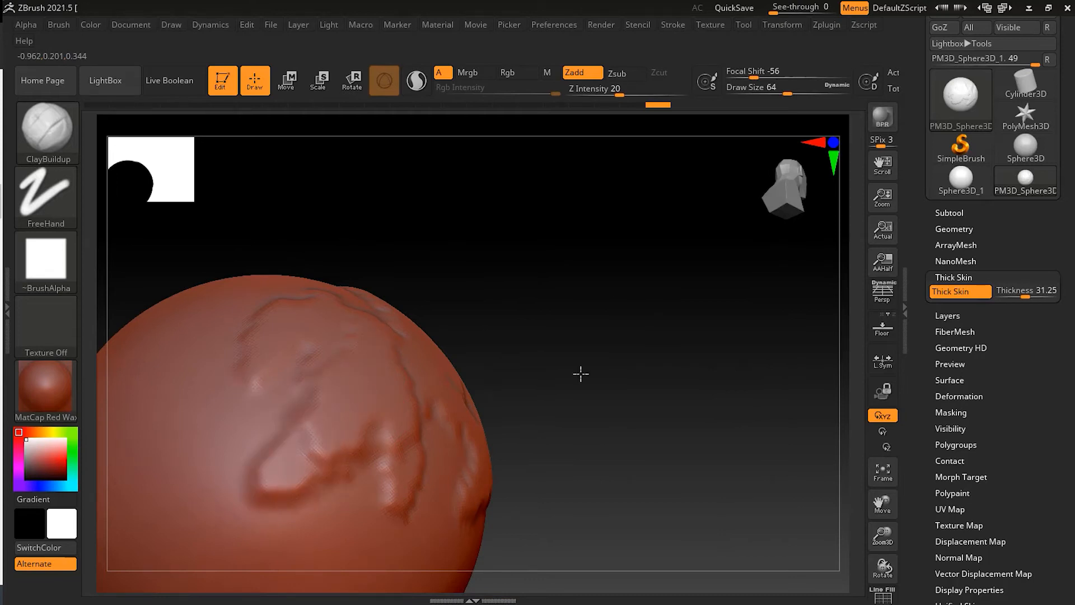
{"action": "left_click_drag", "start_coordinate": [581, 374], "coordinate": [686, 381]}
{"action": "left_click_drag", "start_coordinate": [339, 415], "coordinate": [353, 371]}
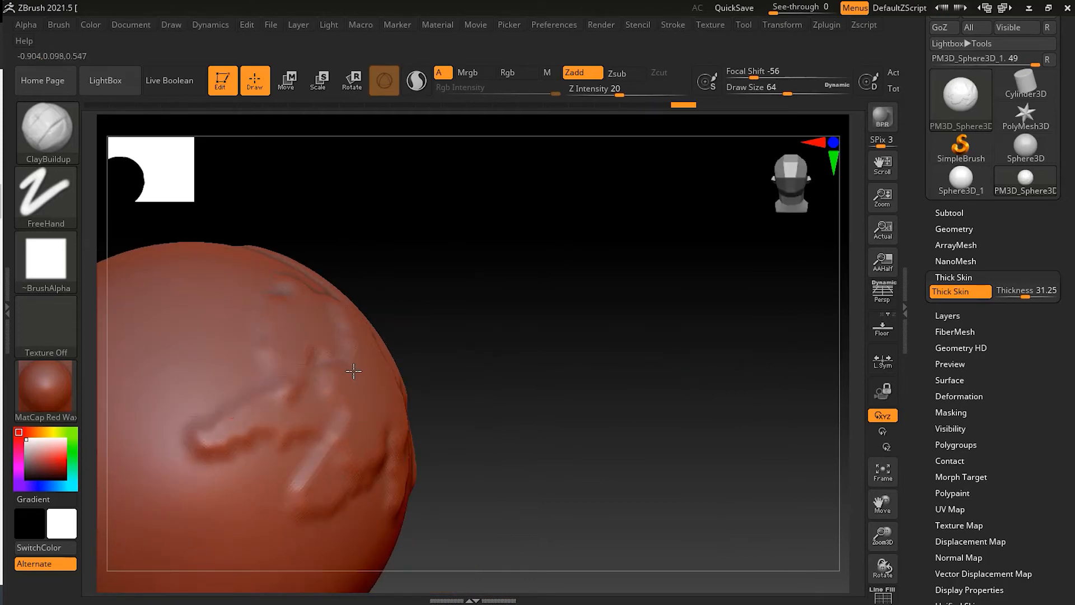
Build up more ClayBuildup strokes across the middle of the already sculpted relief.
{"action": "left_click_drag", "start_coordinate": [638, 404], "coordinate": [507, 417]}
{"action": "mouse_move", "coordinate": [555, 380]}
{"action": "left_mouse_down"}
{"action": "mouse_move", "coordinate": [518, 364]}
{"action": "mouse_move", "coordinate": [451, 417]}
{"action": "mouse_move", "coordinate": [432, 372]}
{"action": "left_mouse_up"}
{"action": "left_click_drag", "start_coordinate": [238, 395], "coordinate": [298, 387]}
{"action": "left_click_drag", "start_coordinate": [471, 300], "coordinate": [406, 353]}
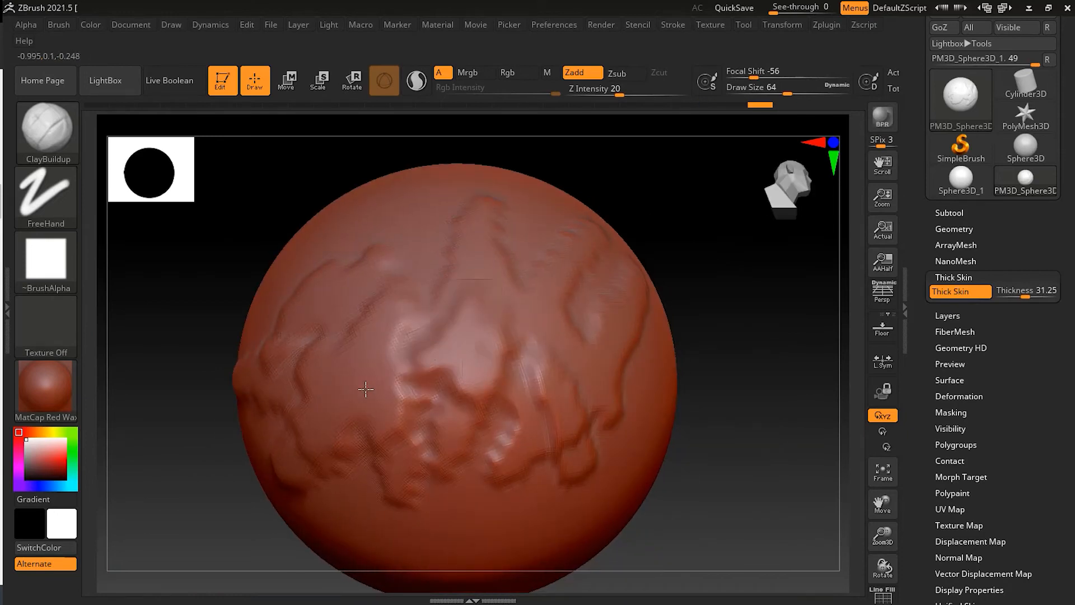
{"action": "left_click_drag", "start_coordinate": [404, 389], "coordinate": [452, 381]}
{"action": "mouse_move", "coordinate": [656, 331]}
{"action": "left_mouse_down"}
{"action": "mouse_move", "coordinate": [665, 435]}
{"action": "mouse_move", "coordinate": [690, 430]}
{"action": "left_mouse_up"}
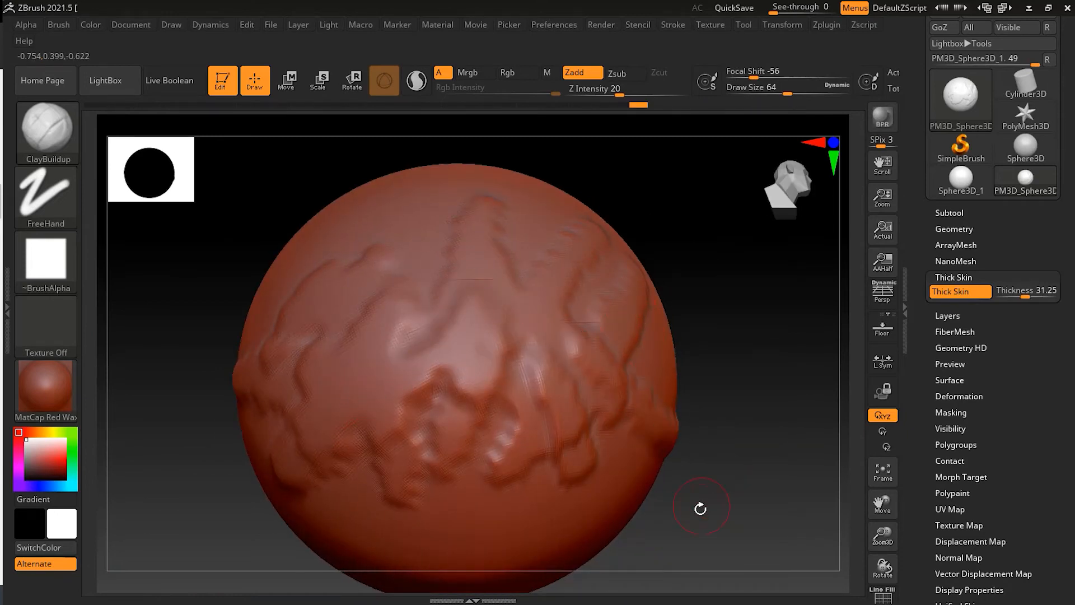
Extend the relief with long horizontal ClayBuildup strokes onto the still smooth lower part of the sphere's other side.
{"action": "left_click_drag", "start_coordinate": [701, 509], "coordinate": [588, 506]}
{"action": "mouse_move", "coordinate": [545, 458]}
{"action": "left_mouse_down"}
{"action": "mouse_move", "coordinate": [499, 449]}
{"action": "mouse_move", "coordinate": [358, 479]}
{"action": "left_mouse_up"}
{"action": "left_click_drag", "start_coordinate": [515, 401], "coordinate": [455, 410]}
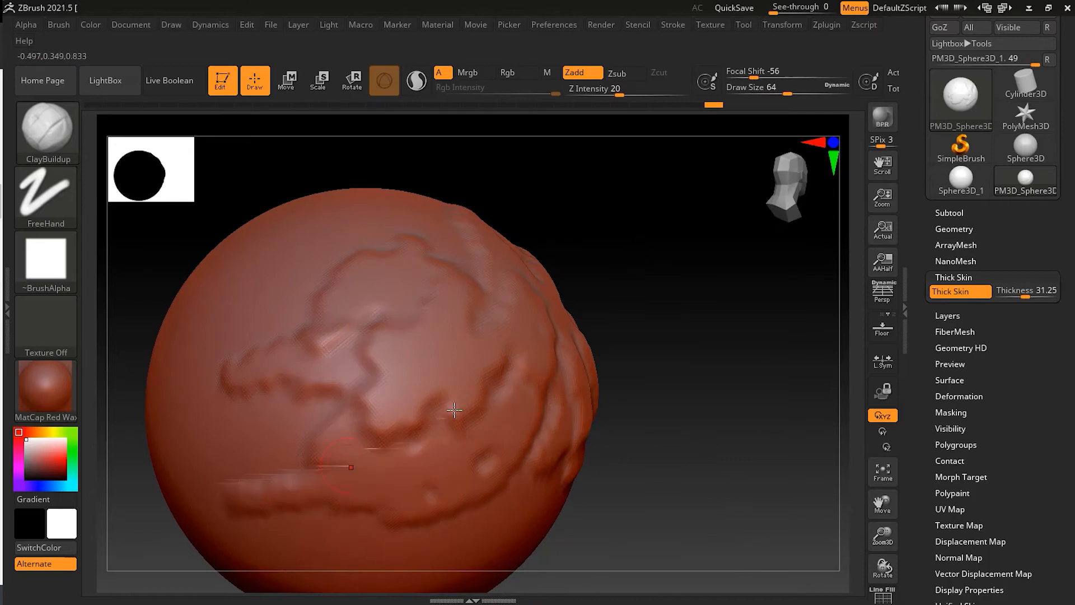
{"action": "left_click_drag", "start_coordinate": [351, 467], "coordinate": [179, 463]}
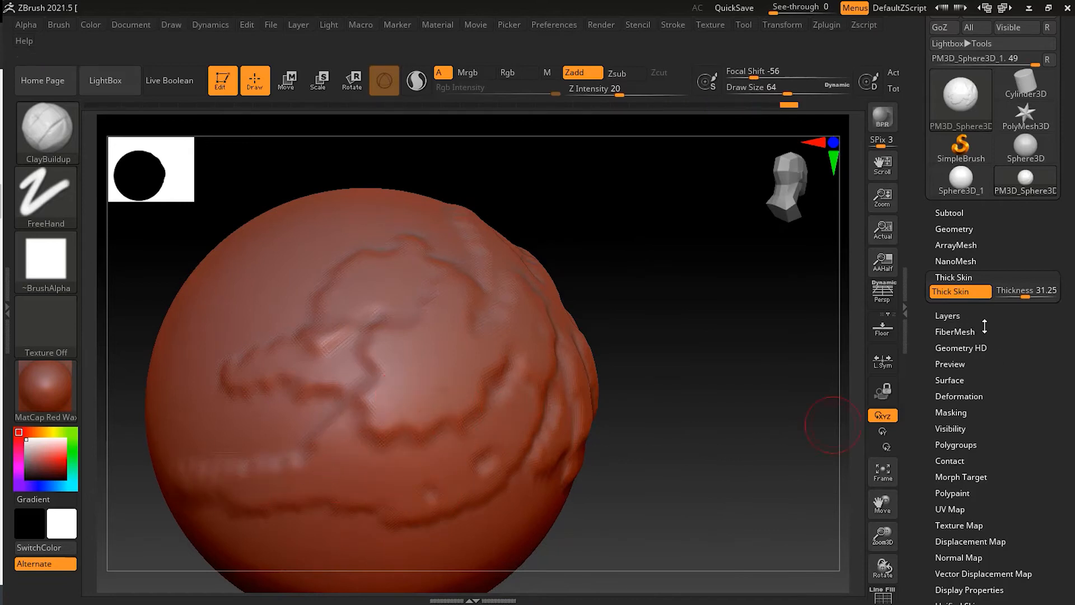
Turn off Dynamic Subdiv and divide the sphere's mesh up to subdivision level 5.
{"action": "left_click", "coordinate": [955, 229]}
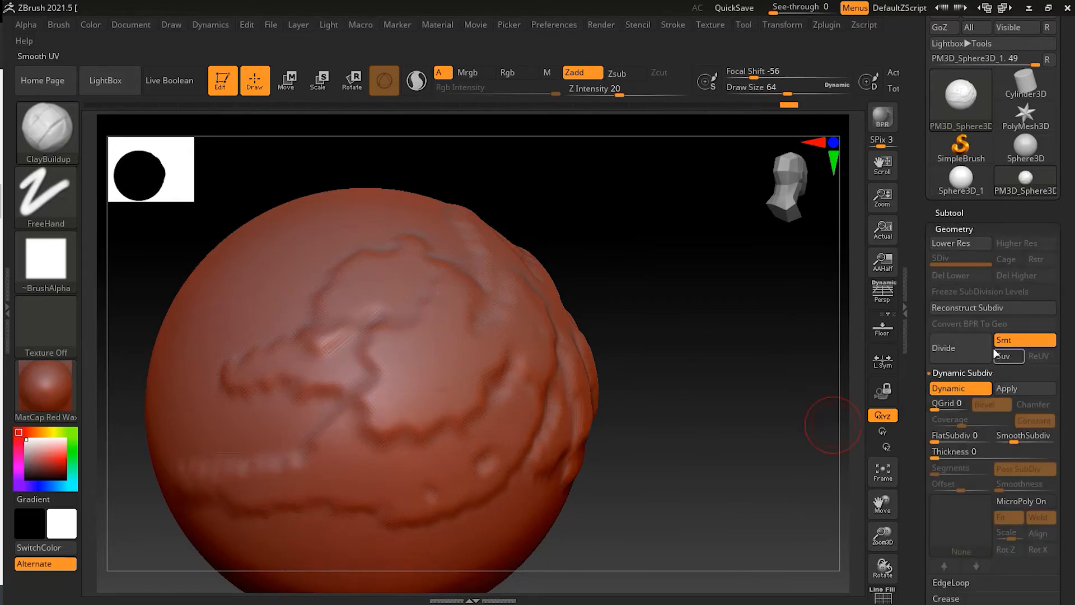
{"action": "left_click", "coordinate": [966, 389]}
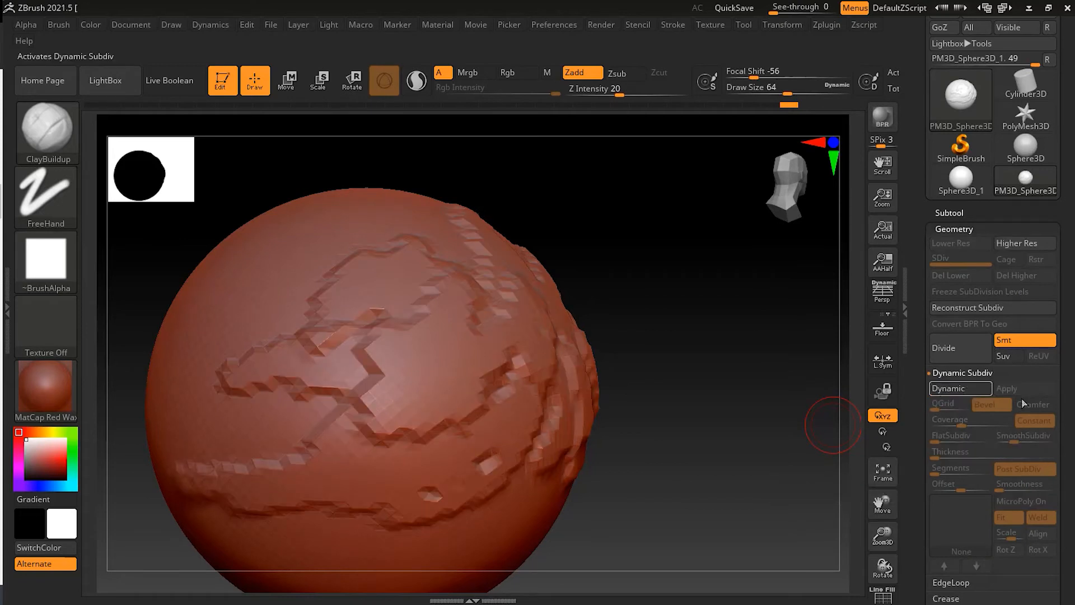
{"action": "left_click", "coordinate": [961, 352]}
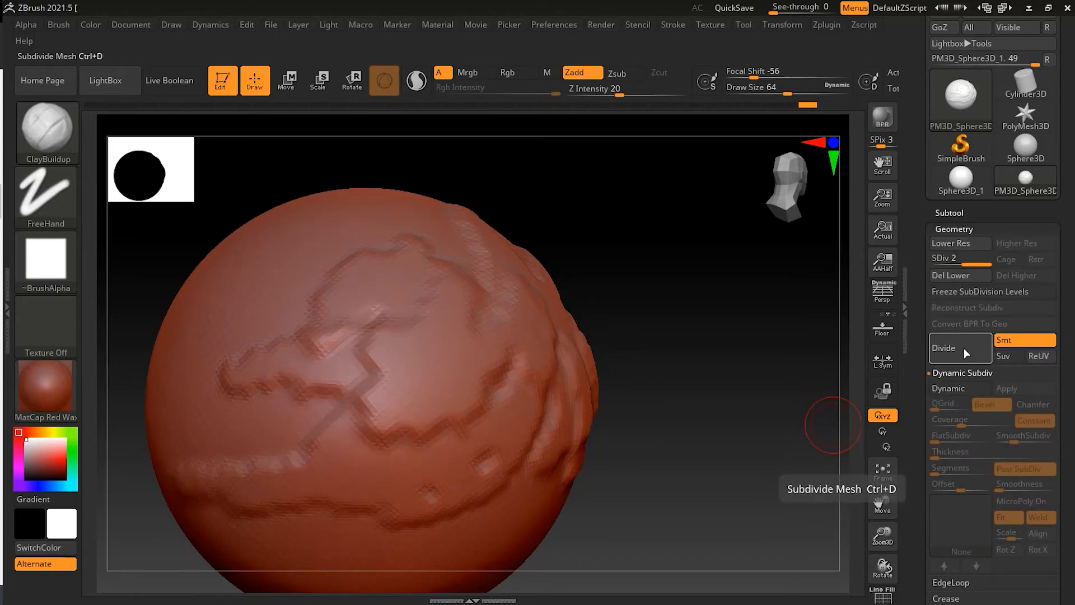
{"action": "left_click", "coordinate": [963, 348]}
{"action": "left_click", "coordinate": [965, 347]}
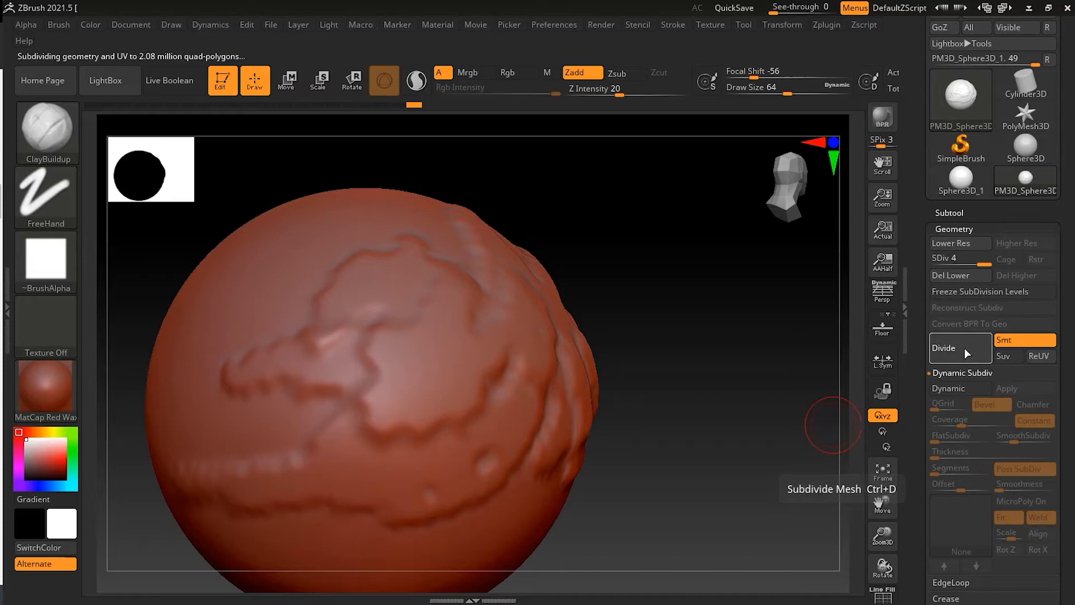
Try a diagonal ClayBuildup stroke across the subdivided relief, view it from another angle, and undo it.
{"action": "mouse_move", "coordinate": [362, 345]}
{"action": "left_mouse_down"}
{"action": "mouse_move", "coordinate": [310, 415]}
{"action": "mouse_move", "coordinate": [363, 319]}
{"action": "mouse_move", "coordinate": [259, 452]}
{"action": "left_mouse_up"}
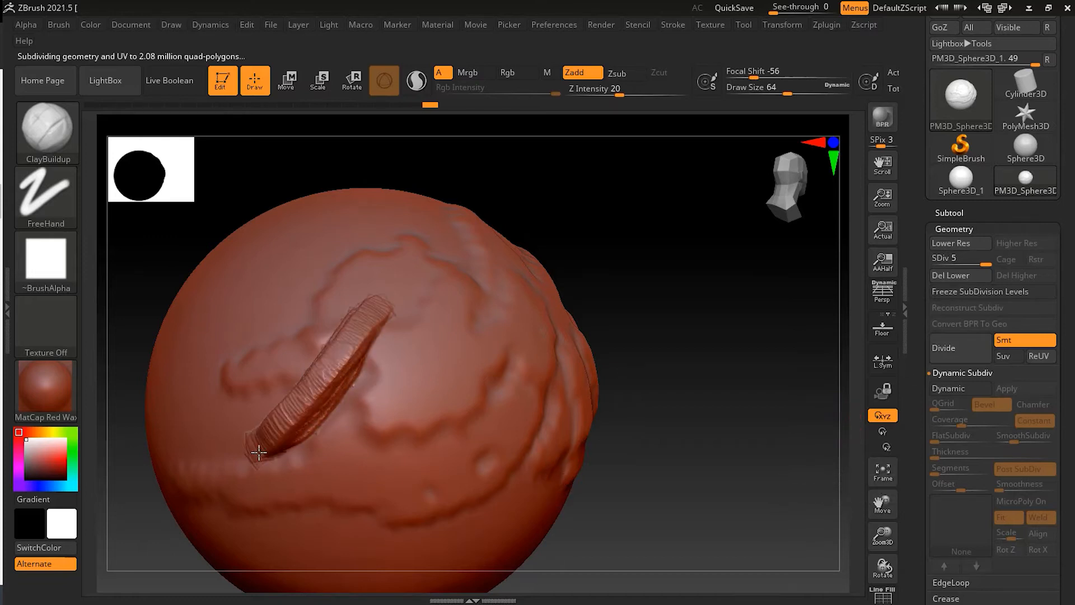
{"action": "left_click_drag", "start_coordinate": [656, 401], "coordinate": [644, 345]}
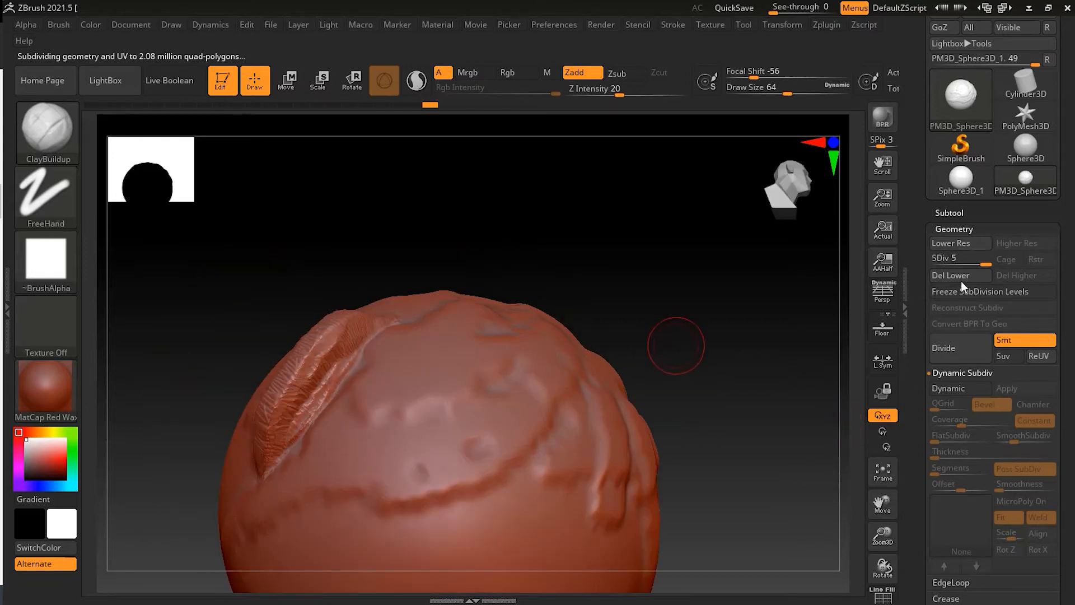
{"action": "left_click", "coordinate": [956, 229]}
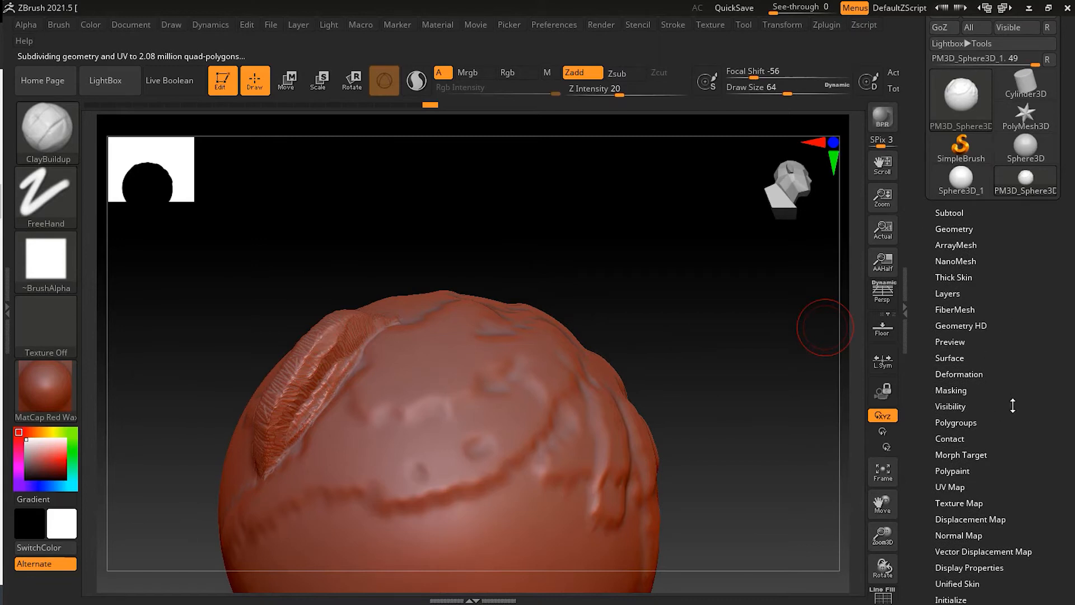
{"action": "left_click_drag", "start_coordinate": [1013, 405], "coordinate": [1010, 382]}
{"action": "key", "text": "ctrl+z"}
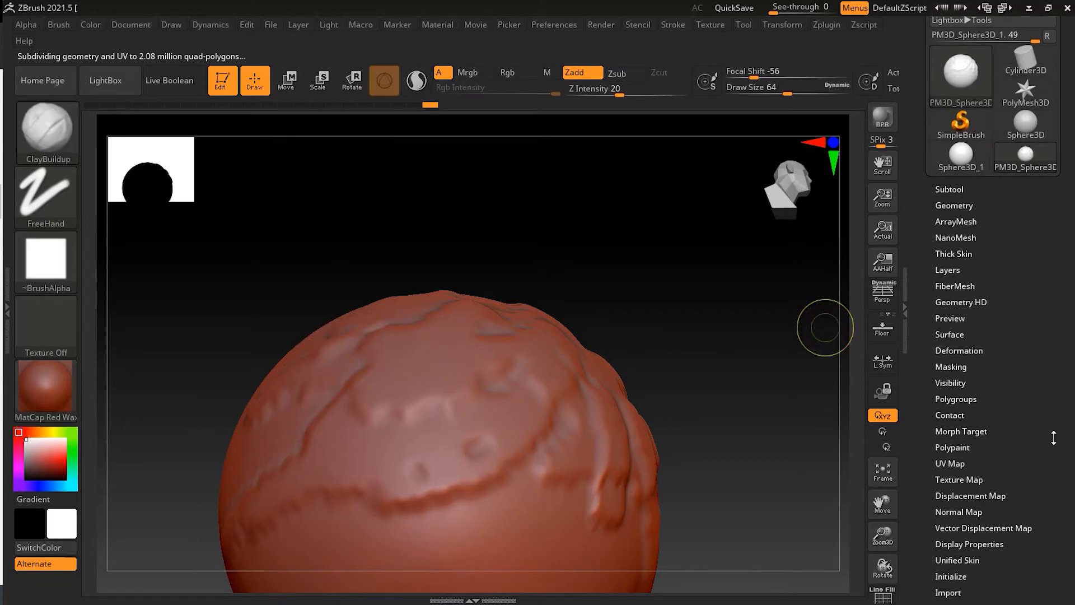
Enable Thick Skin on the subdivided mesh and sculpt a diagonal ClayBuildup stroke over the upper relief.
{"action": "left_click_drag", "start_coordinate": [1027, 366], "coordinate": [1025, 346]}
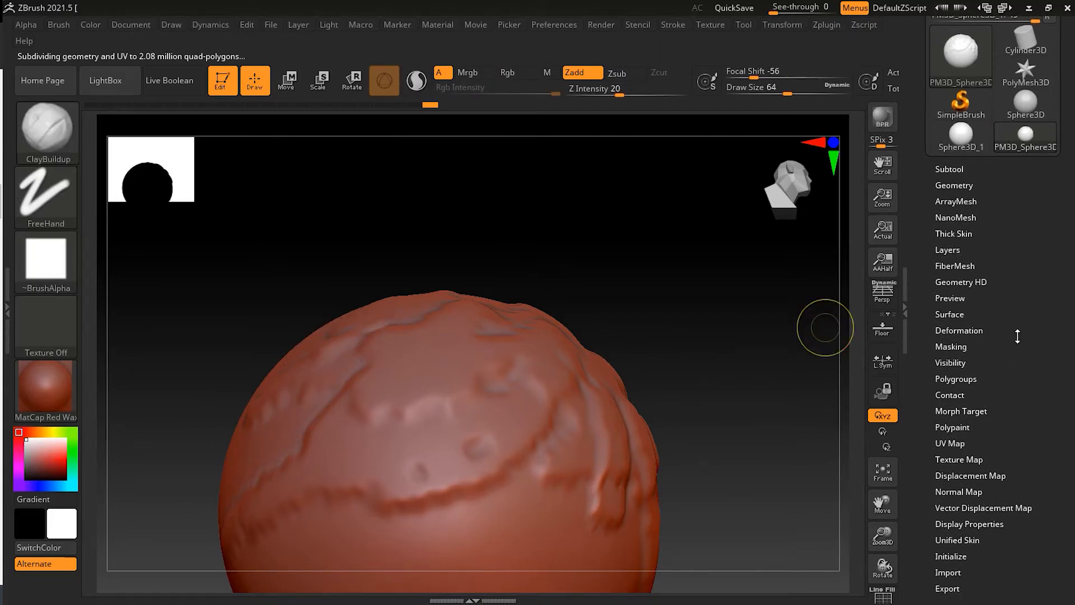
{"action": "left_click", "coordinate": [954, 235]}
{"action": "left_click", "coordinate": [967, 253]}
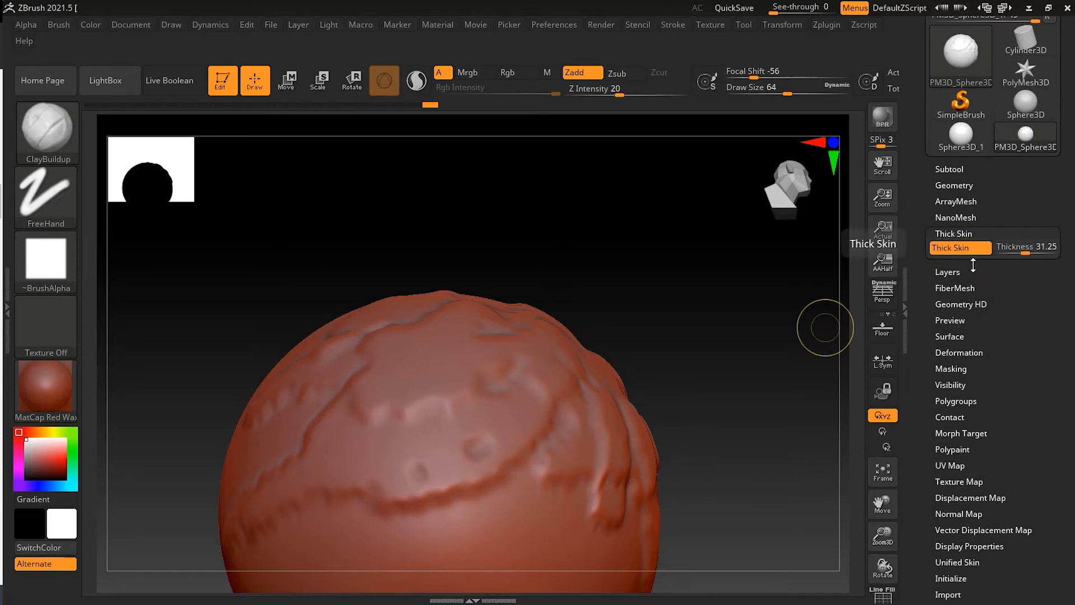
{"action": "mouse_move", "coordinate": [456, 343]}
{"action": "left_mouse_down"}
{"action": "mouse_move", "coordinate": [355, 439]}
{"action": "mouse_move", "coordinate": [335, 428]}
{"action": "left_mouse_up"}
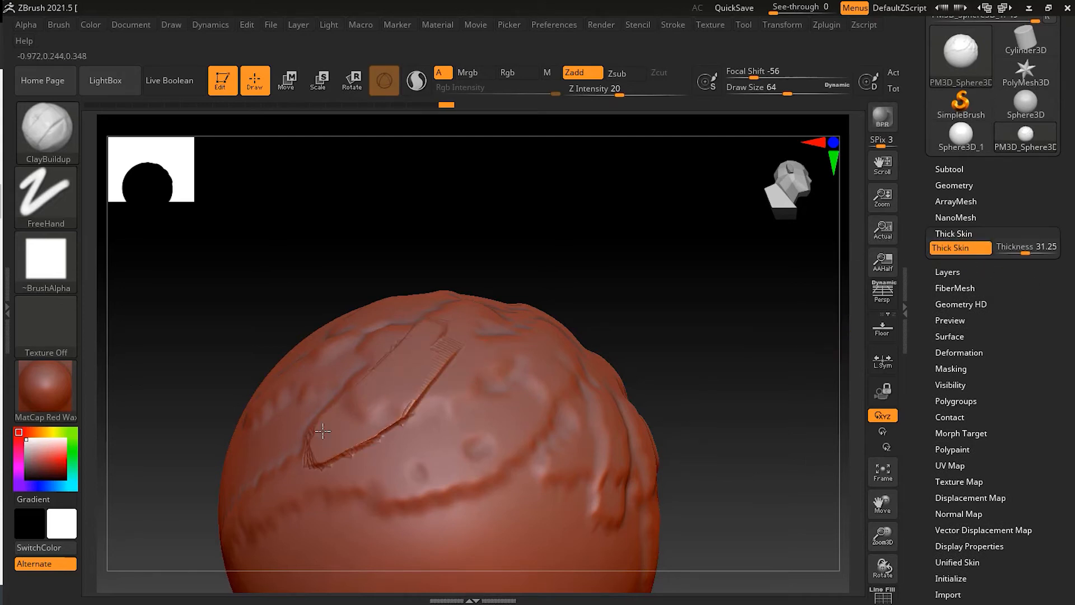
Sculpt branching ClayBuildup strokes with Thick Skin from the upper relief out onto the sphere's smoother side.
{"action": "left_click_drag", "start_coordinate": [625, 290], "coordinate": [631, 295]}
{"action": "mouse_move", "coordinate": [380, 450]}
{"action": "left_mouse_down"}
{"action": "mouse_move", "coordinate": [398, 346]}
{"action": "mouse_move", "coordinate": [247, 422]}
{"action": "left_mouse_up"}
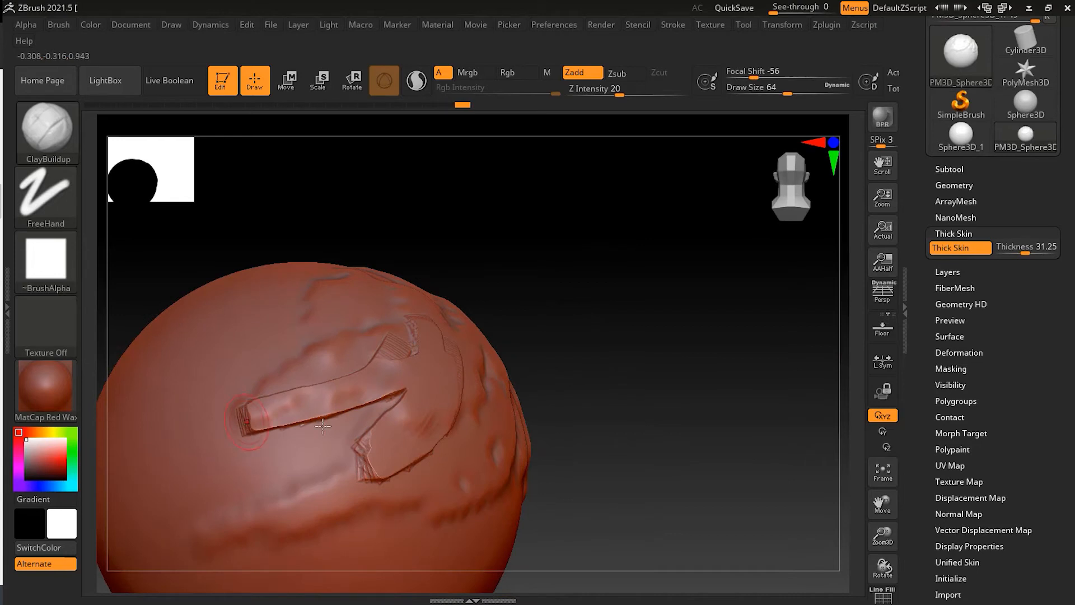
{"action": "mouse_move", "coordinate": [343, 415]}
{"action": "left_mouse_down"}
{"action": "mouse_move", "coordinate": [268, 488]}
{"action": "mouse_move", "coordinate": [208, 518]}
{"action": "mouse_move", "coordinate": [335, 512]}
{"action": "mouse_move", "coordinate": [287, 568]}
{"action": "left_mouse_up"}
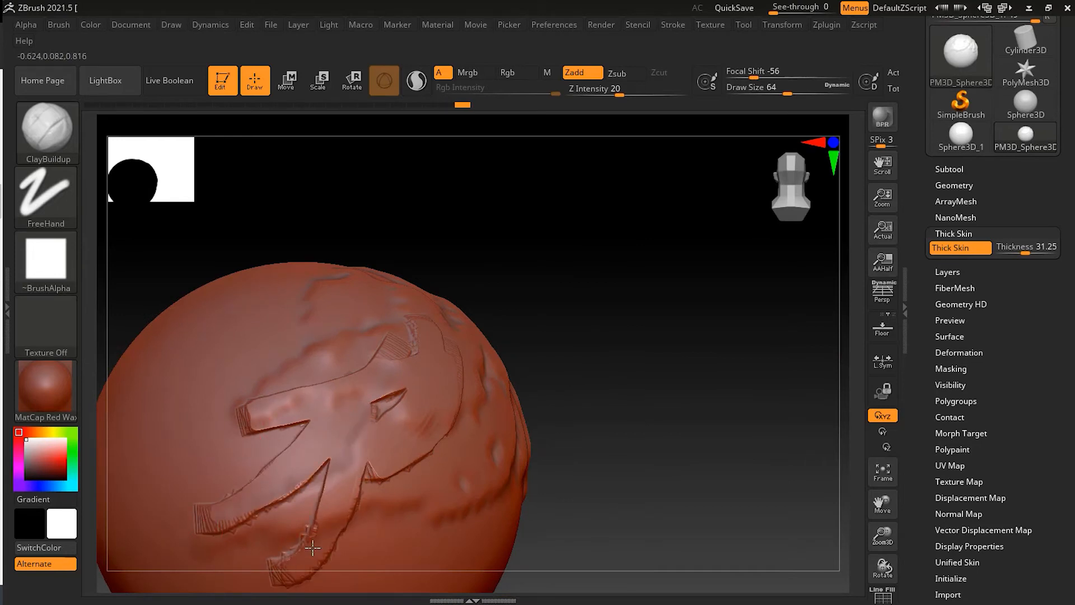
{"action": "mouse_move", "coordinate": [397, 393]}
{"action": "left_mouse_down"}
{"action": "mouse_move", "coordinate": [324, 432]}
{"action": "mouse_move", "coordinate": [256, 350]}
{"action": "left_mouse_up"}
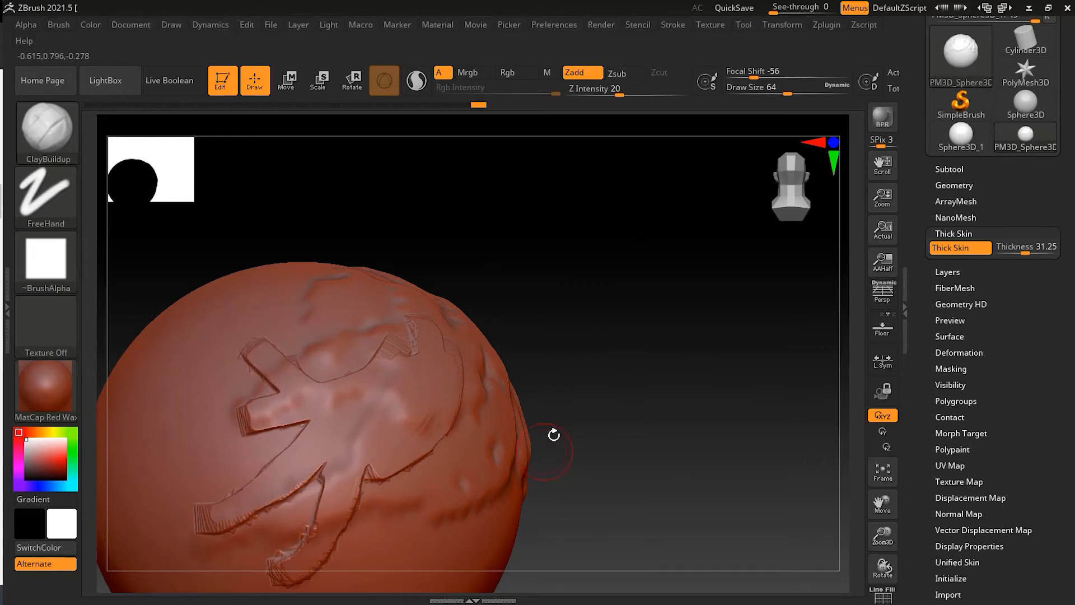
Layer diagonal ClayBuildup strokes along the relief's lower edge, working from a rotated view of the sphere.
{"action": "left_click_drag", "start_coordinate": [572, 419], "coordinate": [582, 387]}
{"action": "left_click_drag", "start_coordinate": [460, 457], "coordinate": [359, 543]}
{"action": "left_click_drag", "start_coordinate": [420, 460], "coordinate": [264, 487]}
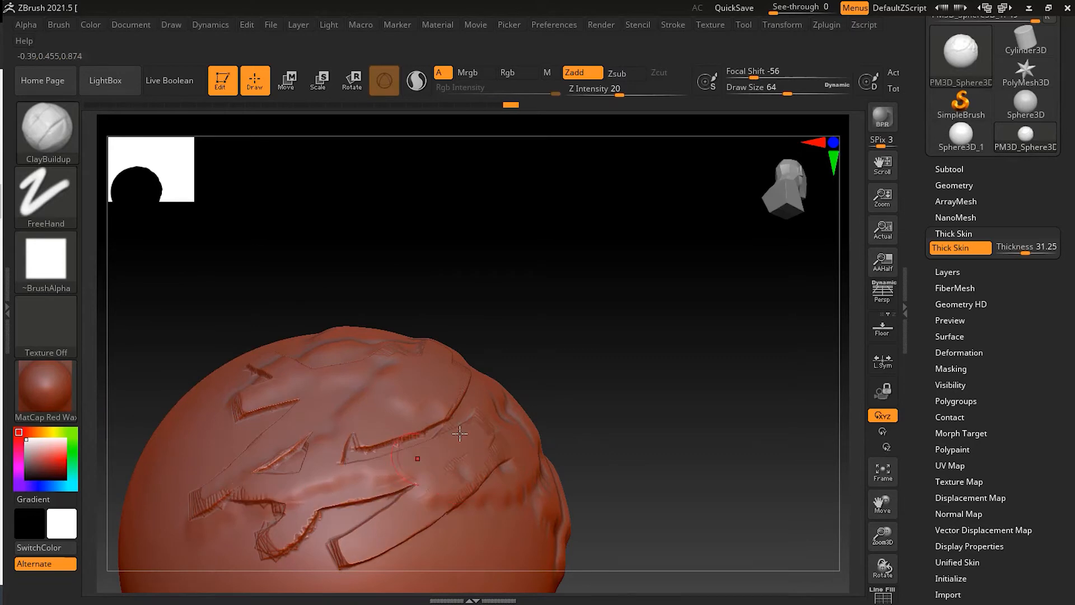
{"action": "left_click_drag", "start_coordinate": [460, 433], "coordinate": [257, 457]}
{"action": "left_click_drag", "start_coordinate": [750, 419], "coordinate": [666, 428]}
{"action": "left_click_drag", "start_coordinate": [501, 445], "coordinate": [414, 518]}
{"action": "left_click_drag", "start_coordinate": [527, 425], "coordinate": [423, 548]}
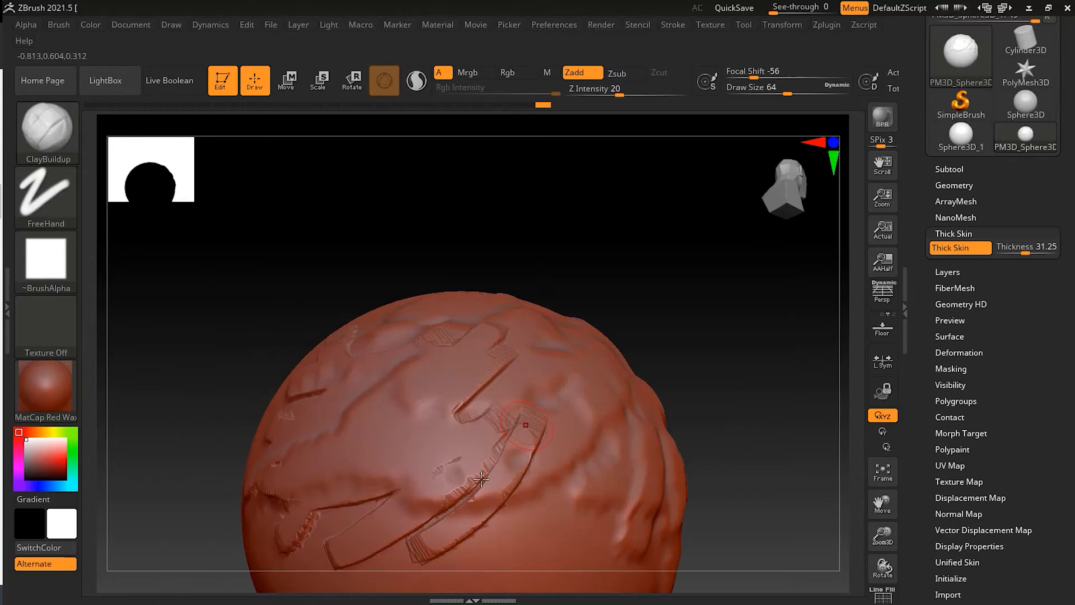
Fill the band below the relief with long, closely spaced diagonal ClayBuildup strokes.
{"action": "left_click_drag", "start_coordinate": [482, 480], "coordinate": [401, 546]}
{"action": "left_click_drag", "start_coordinate": [472, 433], "coordinate": [295, 539]}
{"action": "mouse_move", "coordinate": [780, 402]}
{"action": "left_mouse_down"}
{"action": "mouse_move", "coordinate": [790, 307]}
{"action": "mouse_move", "coordinate": [754, 387]}
{"action": "left_mouse_up"}
{"action": "mouse_move", "coordinate": [484, 407]}
{"action": "left_mouse_down"}
{"action": "mouse_move", "coordinate": [291, 459]}
{"action": "mouse_move", "coordinate": [344, 551]}
{"action": "left_mouse_up"}
{"action": "left_click_drag", "start_coordinate": [457, 442], "coordinate": [298, 537]}
{"action": "left_click_drag", "start_coordinate": [431, 456], "coordinate": [276, 512]}
{"action": "left_click_drag", "start_coordinate": [373, 459], "coordinate": [266, 482]}
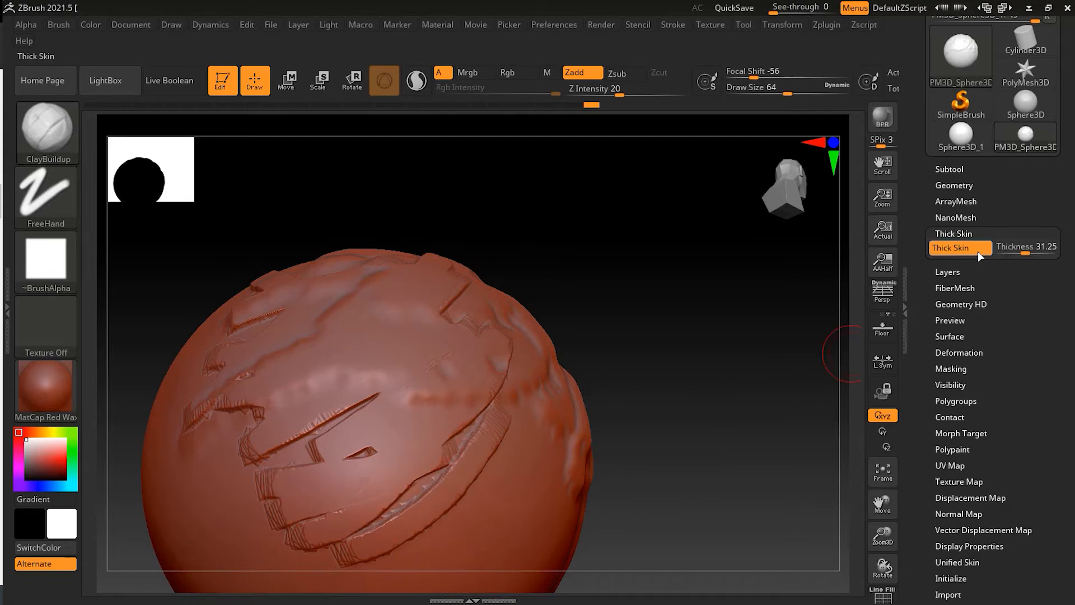
Turn Thick Skin off and on again, then add short ClayBuildup strokes on top of the existing diagonal layers.
{"action": "left_click", "coordinate": [979, 252]}
{"action": "left_click", "coordinate": [980, 249]}
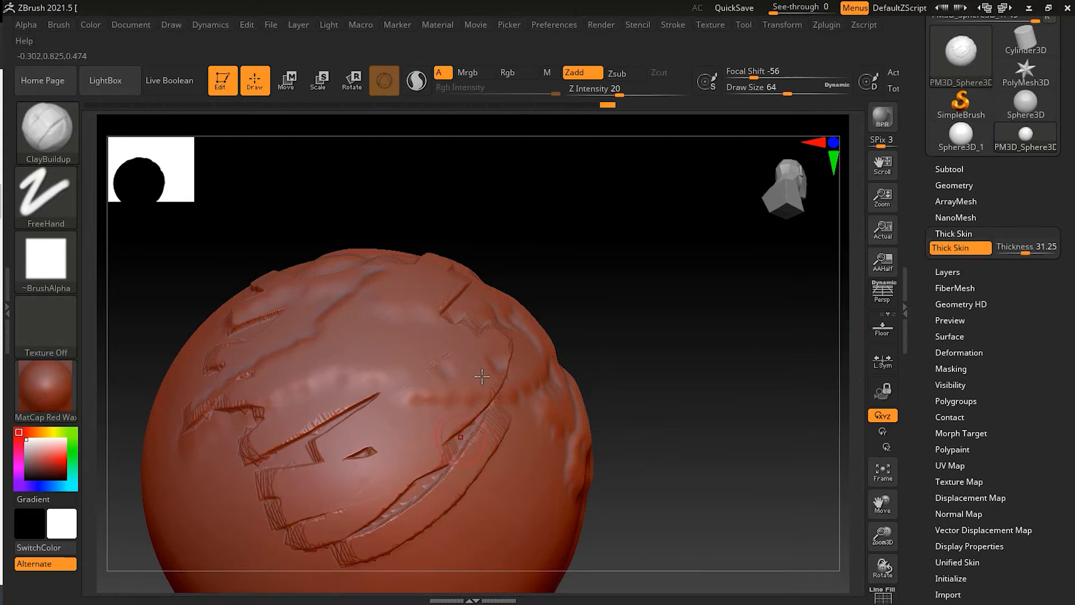
{"action": "left_click_drag", "start_coordinate": [482, 377], "coordinate": [330, 490]}
{"action": "left_click_drag", "start_coordinate": [415, 403], "coordinate": [293, 484]}
{"action": "left_click_drag", "start_coordinate": [380, 356], "coordinate": [343, 441]}
{"action": "mouse_move", "coordinate": [304, 361]}
{"action": "left_mouse_down"}
{"action": "mouse_move", "coordinate": [352, 437]}
{"action": "mouse_move", "coordinate": [316, 443]}
{"action": "left_mouse_up"}
{"action": "left_click_drag", "start_coordinate": [386, 370], "coordinate": [300, 432]}
{"action": "left_click_drag", "start_coordinate": [424, 359], "coordinate": [317, 429]}
Cross the diagonal layers with flatter ClayBuildup strokes running in from the neighbouring rough relief.
{"action": "left_click_drag", "start_coordinate": [748, 397], "coordinate": [694, 371]}
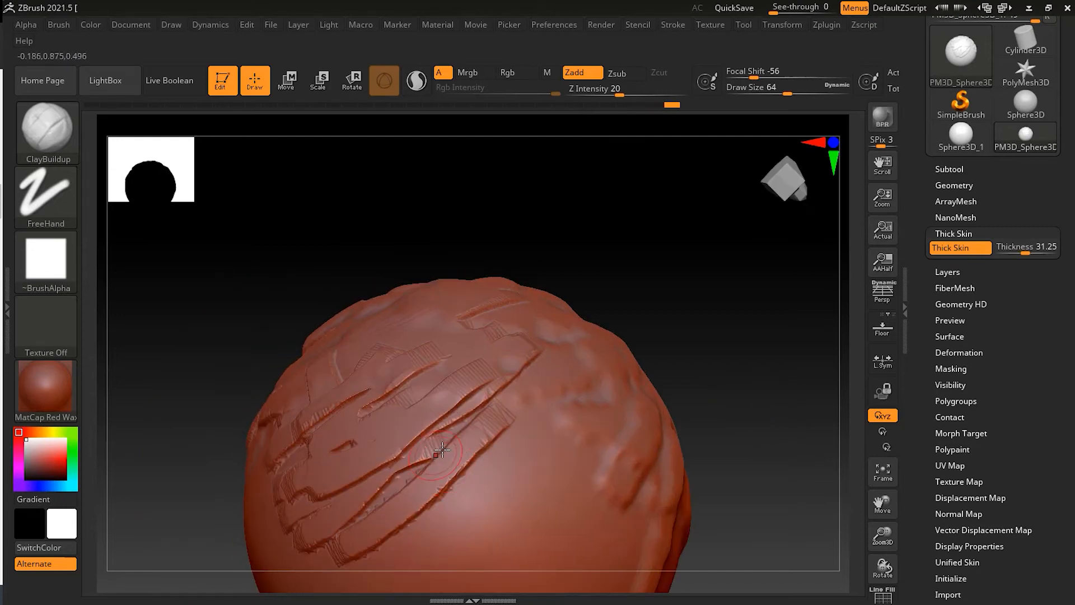
{"action": "key", "text": "shift"}
{"action": "mouse_move", "coordinate": [572, 419]}
{"action": "left_mouse_down"}
{"action": "mouse_move", "coordinate": [437, 462]}
{"action": "mouse_move", "coordinate": [400, 453]}
{"action": "left_mouse_up"}
{"action": "left_click_drag", "start_coordinate": [556, 397], "coordinate": [440, 424]}
{"action": "left_click_drag", "start_coordinate": [535, 374], "coordinate": [476, 391]}
{"action": "left_click_drag", "start_coordinate": [399, 454], "coordinate": [383, 470]}
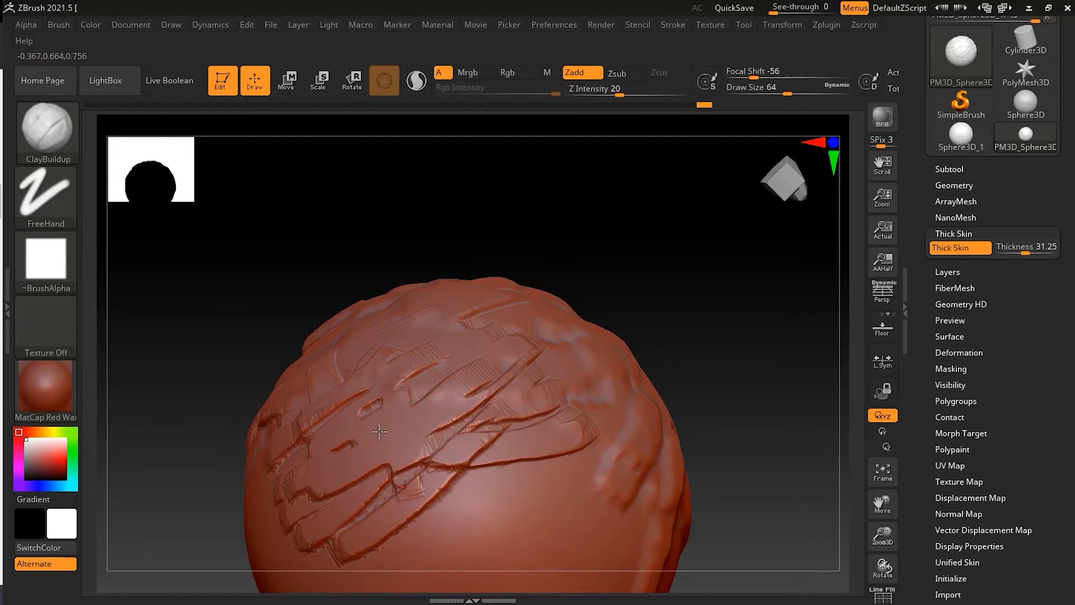
{"action": "left_click_drag", "start_coordinate": [411, 417], "coordinate": [381, 485]}
{"action": "left_click_drag", "start_coordinate": [569, 477], "coordinate": [382, 507]}
Switch to the Clay brush and sculpt soft strokes along the lower border of the layered relief.
{"action": "left_click", "coordinate": [58, 129]}
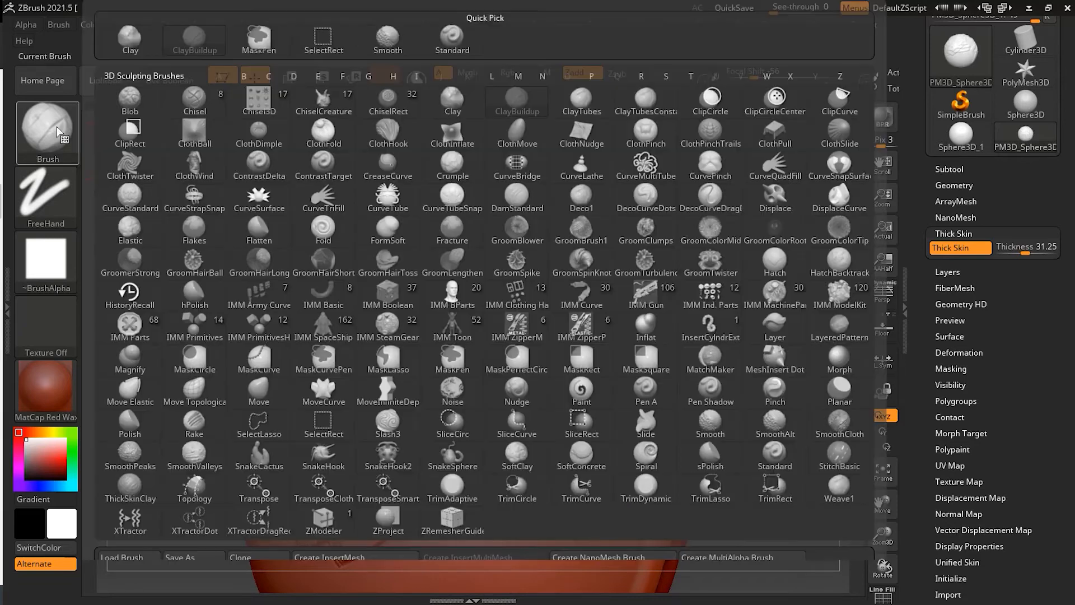
{"action": "left_click", "coordinate": [140, 40]}
{"action": "mouse_move", "coordinate": [521, 420]}
{"action": "left_mouse_down"}
{"action": "mouse_move", "coordinate": [412, 493]}
{"action": "mouse_move", "coordinate": [375, 500]}
{"action": "mouse_move", "coordinate": [411, 528]}
{"action": "mouse_move", "coordinate": [384, 527]}
{"action": "mouse_move", "coordinate": [421, 542]}
{"action": "left_mouse_up"}
{"action": "mouse_move", "coordinate": [428, 546]}
{"action": "left_mouse_down"}
{"action": "mouse_move", "coordinate": [529, 538]}
{"action": "mouse_move", "coordinate": [410, 552]}
{"action": "mouse_move", "coordinate": [451, 540]}
{"action": "left_mouse_up"}
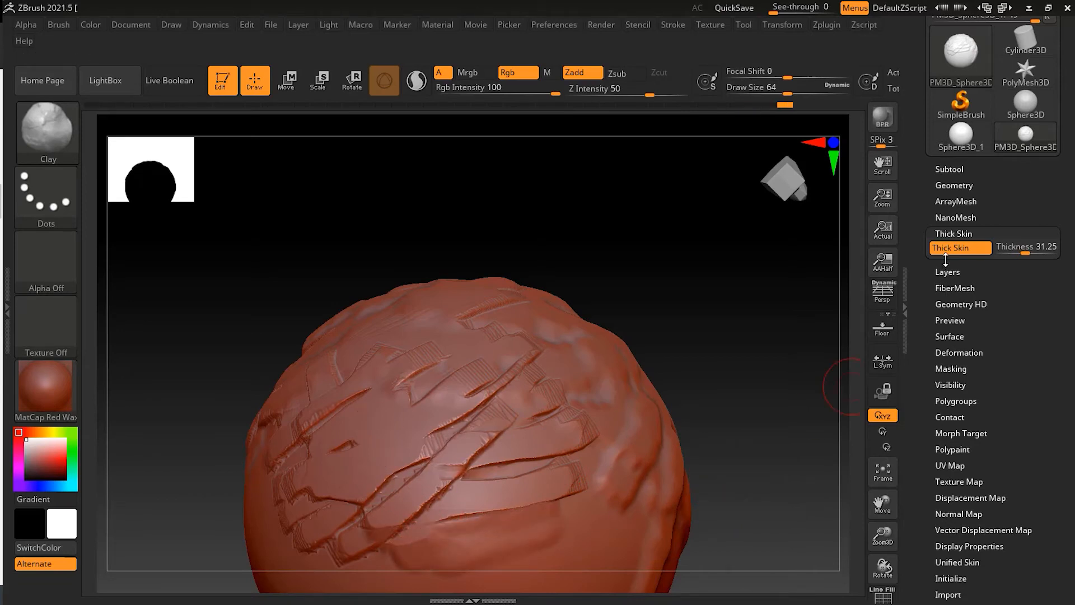
Turn Thick Skin off and on again, then build Clay strokes over the middle of the layered relief.
{"action": "left_click", "coordinate": [960, 250]}
{"action": "left_click", "coordinate": [961, 250]}
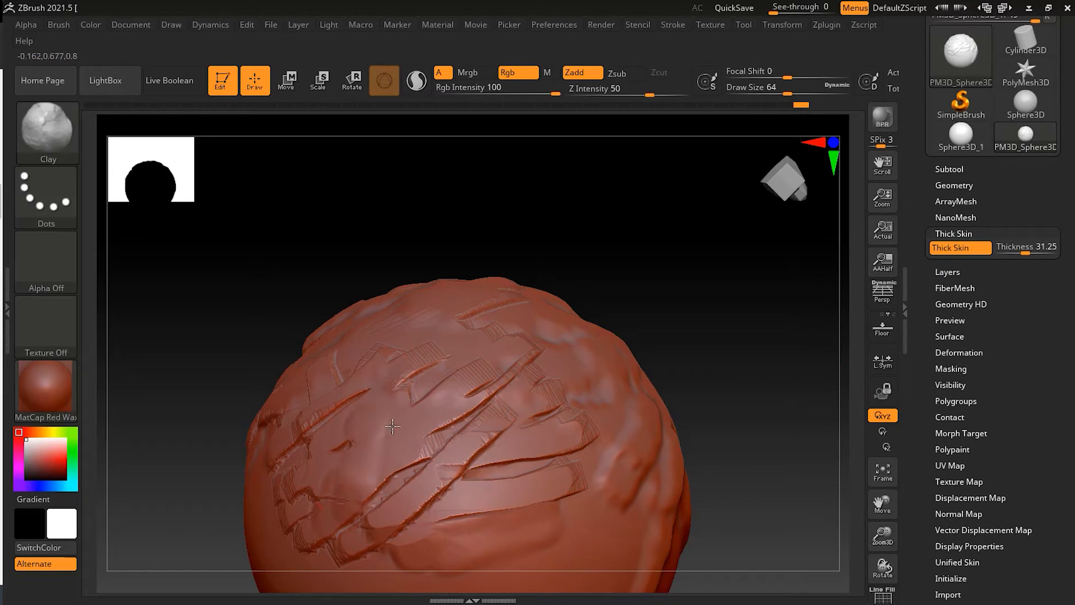
{"action": "mouse_move", "coordinate": [396, 434]}
{"action": "left_mouse_down"}
{"action": "mouse_move", "coordinate": [419, 493]}
{"action": "mouse_move", "coordinate": [421, 552]}
{"action": "left_mouse_up"}
{"action": "left_click_drag", "start_coordinate": [486, 409], "coordinate": [480, 496]}
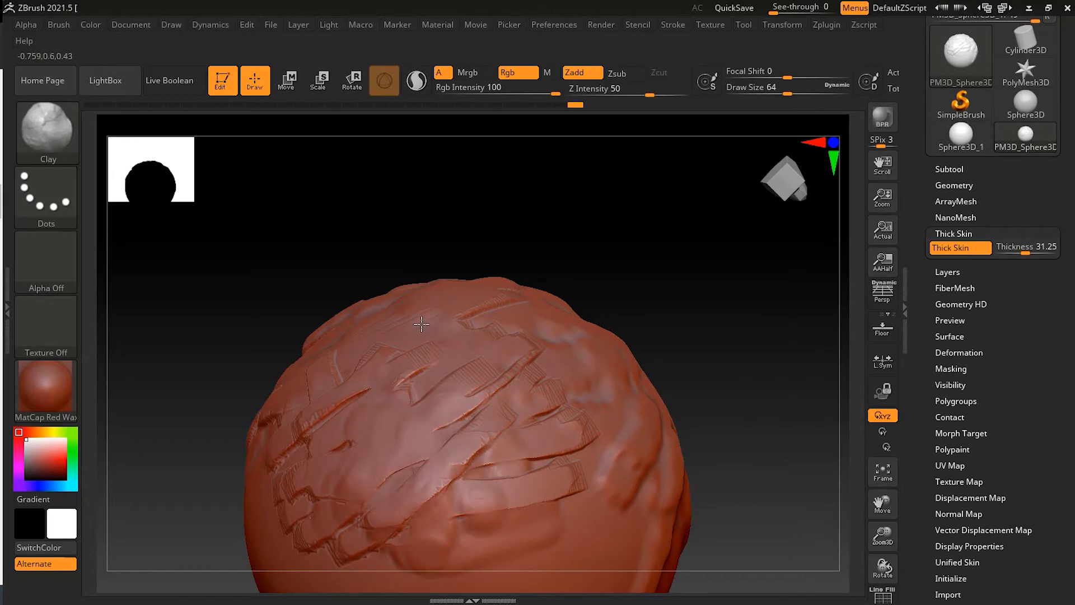
Continue the soft Clay strokes around the relief's outer edge and over its centre from several angles.
{"action": "left_click_drag", "start_coordinate": [666, 294], "coordinate": [504, 392]}
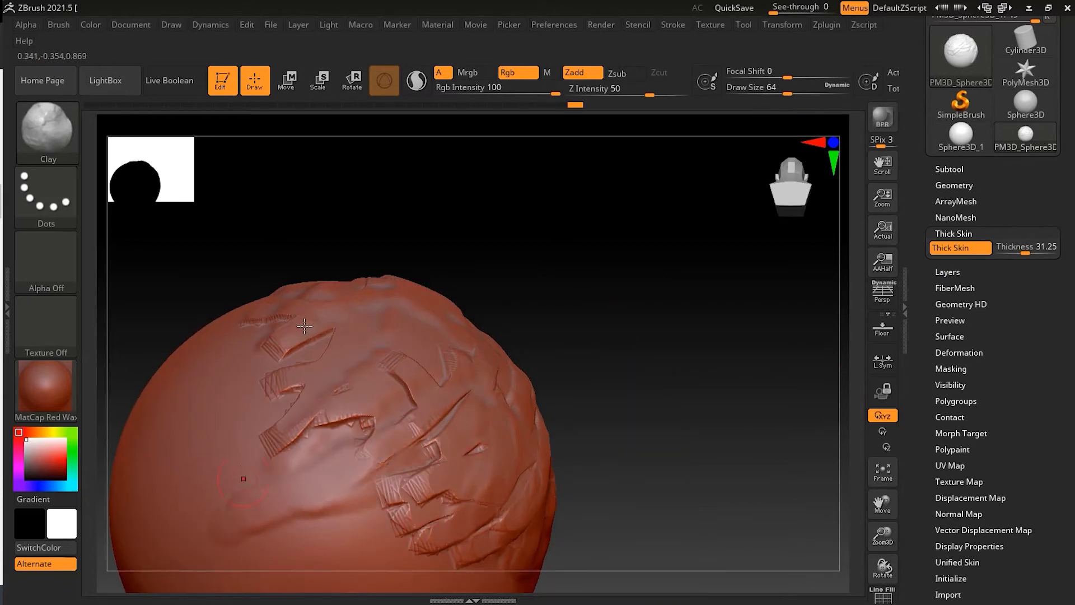
{"action": "left_click_drag", "start_coordinate": [320, 487], "coordinate": [338, 496]}
{"action": "left_click_drag", "start_coordinate": [594, 358], "coordinate": [650, 382]}
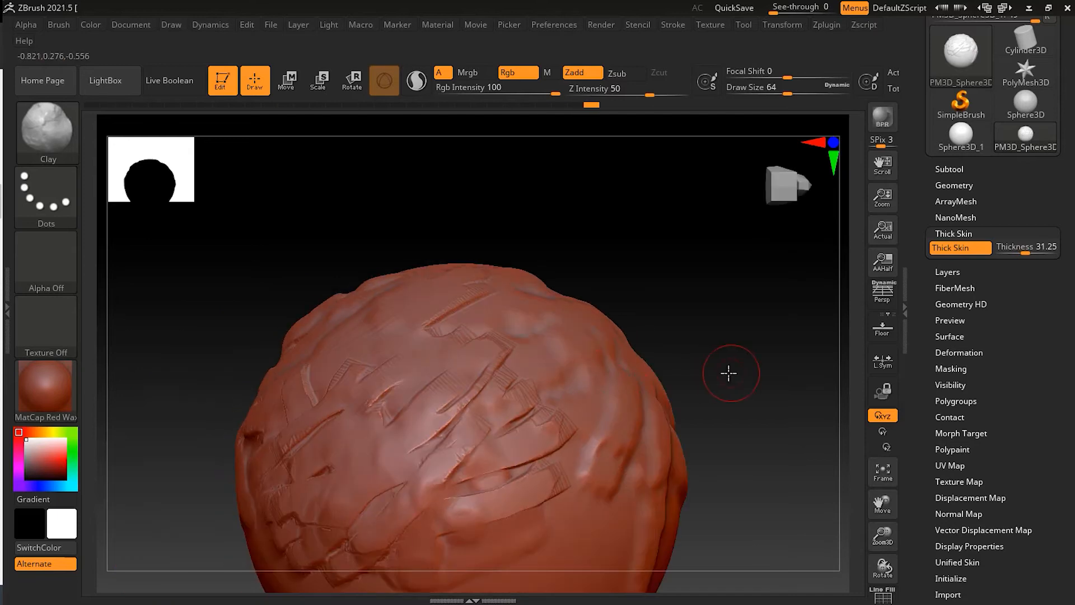
{"action": "mouse_move", "coordinate": [728, 373]}
{"action": "left_mouse_down", "text": "alt"}
{"action": "mouse_move", "coordinate": [647, 383]}
{"action": "mouse_move", "coordinate": [373, 495]}
{"action": "left_mouse_up", "text": "alt"}
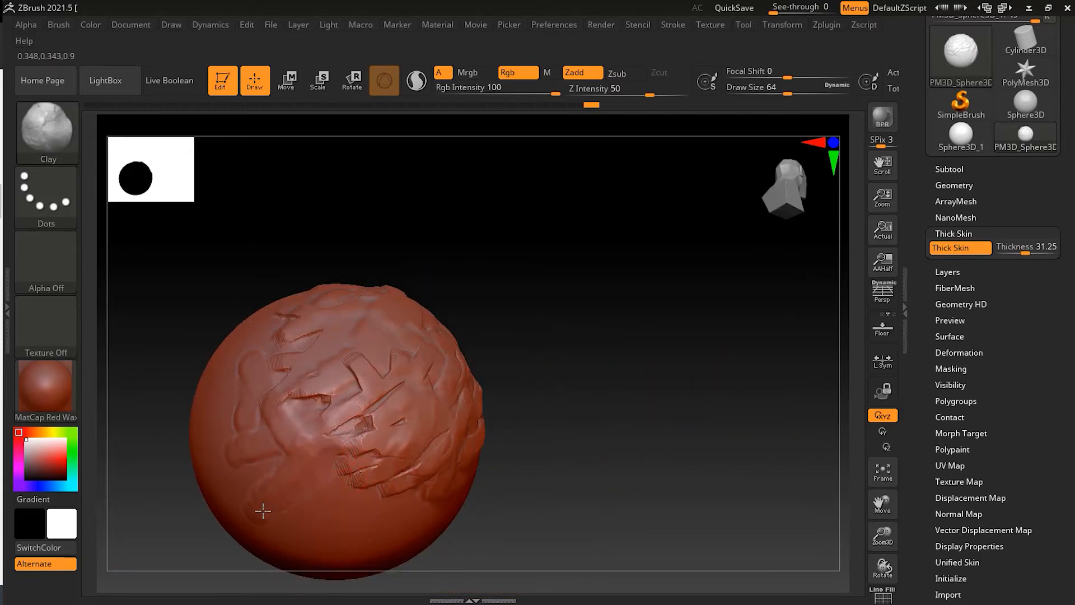
{"action": "mouse_move", "coordinate": [263, 511]}
{"action": "left_mouse_down"}
{"action": "mouse_move", "coordinate": [312, 475]}
{"action": "mouse_move", "coordinate": [347, 383]}
{"action": "mouse_move", "coordinate": [291, 430]}
{"action": "mouse_move", "coordinate": [364, 434]}
{"action": "mouse_move", "coordinate": [361, 392]}
{"action": "mouse_move", "coordinate": [350, 420]}
{"action": "mouse_move", "coordinate": [374, 382]}
{"action": "left_mouse_up"}
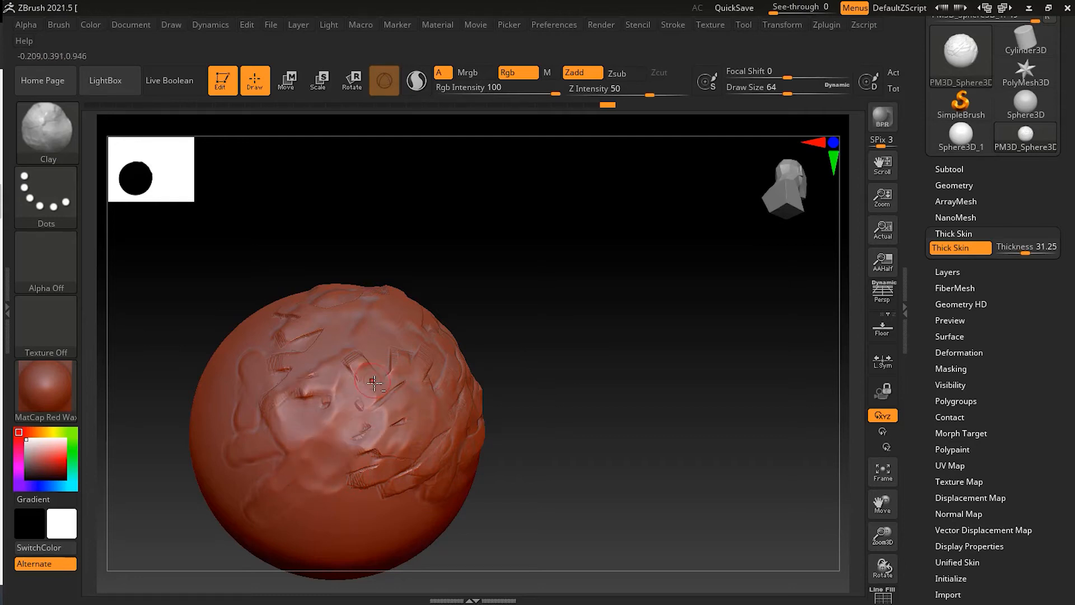
{"action": "mouse_move", "coordinate": [562, 378]}
{"action": "left_mouse_down", "text": "alt"}
{"action": "mouse_move", "coordinate": [607, 377]}
{"action": "mouse_move", "coordinate": [600, 420]}
{"action": "left_mouse_up", "text": "alt"}
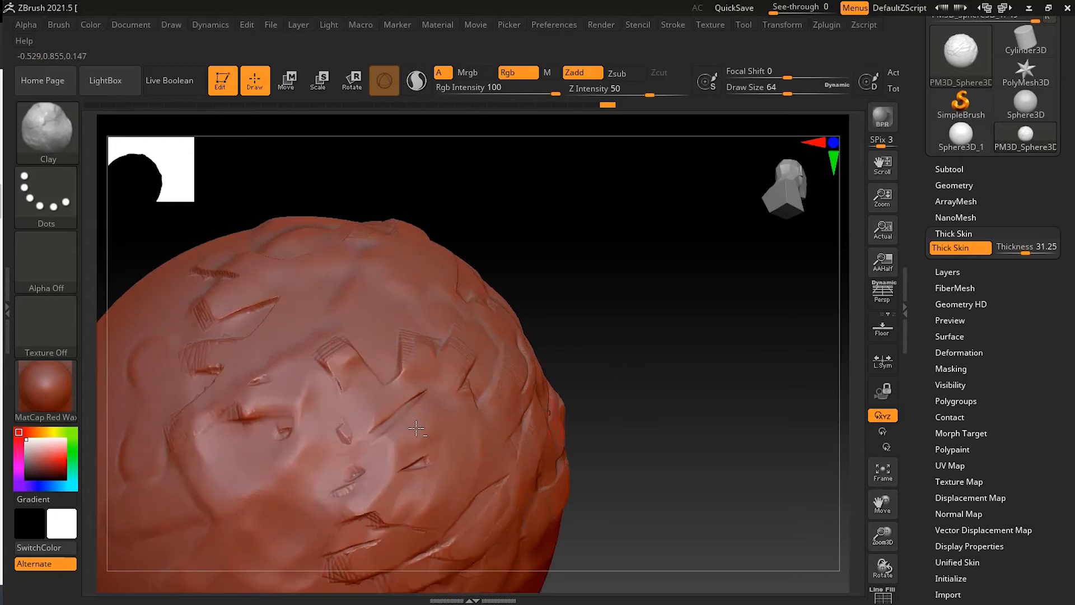
{"action": "mouse_move", "coordinate": [293, 454]}
{"action": "left_mouse_down"}
{"action": "mouse_move", "coordinate": [374, 385]}
{"action": "mouse_move", "coordinate": [280, 437]}
{"action": "mouse_move", "coordinate": [314, 364]}
{"action": "mouse_move", "coordinate": [185, 420]}
{"action": "mouse_move", "coordinate": [263, 404]}
{"action": "left_mouse_up"}
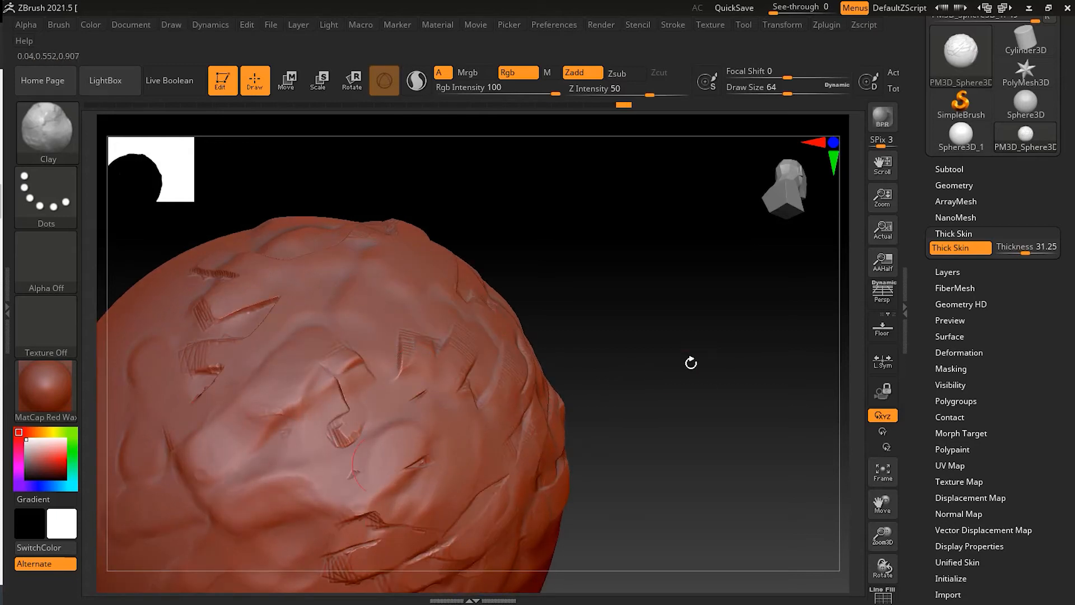
Assign Alpha 28 to the Clay brush and sculpt harder-edged strokes across the front of the relief.
{"action": "mouse_move", "coordinate": [692, 360]}
{"action": "left_mouse_down"}
{"action": "mouse_move", "coordinate": [619, 392]}
{"action": "mouse_move", "coordinate": [737, 359]}
{"action": "mouse_move", "coordinate": [627, 364]}
{"action": "mouse_move", "coordinate": [504, 347]}
{"action": "mouse_move", "coordinate": [481, 426]}
{"action": "mouse_move", "coordinate": [368, 439]}
{"action": "mouse_move", "coordinate": [396, 476]}
{"action": "mouse_move", "coordinate": [392, 443]}
{"action": "left_mouse_up"}
{"action": "left_click", "coordinate": [46, 261]}
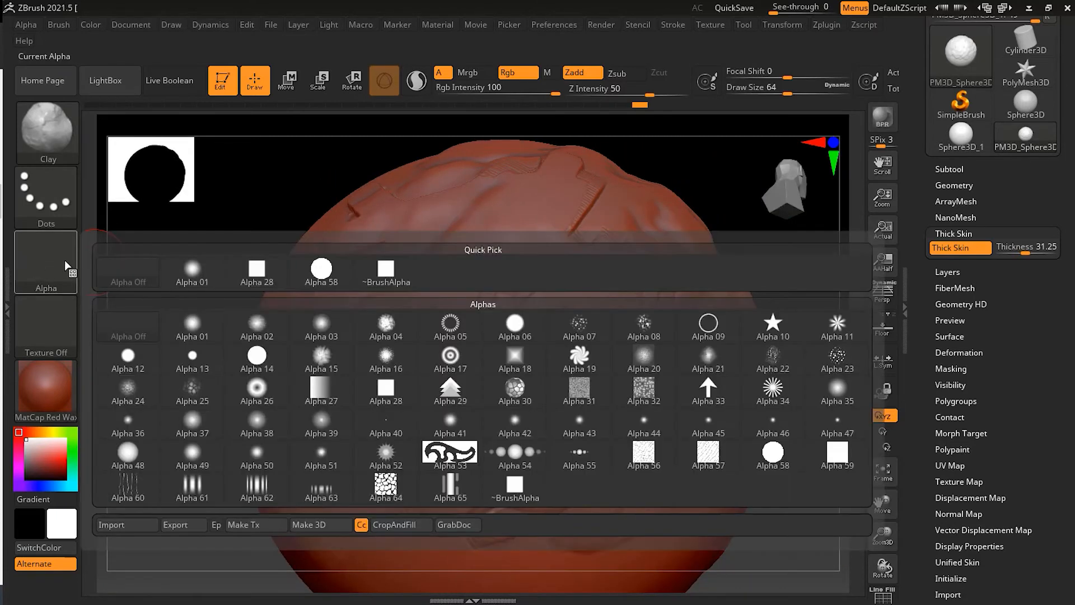
{"action": "left_click", "coordinate": [256, 271]}
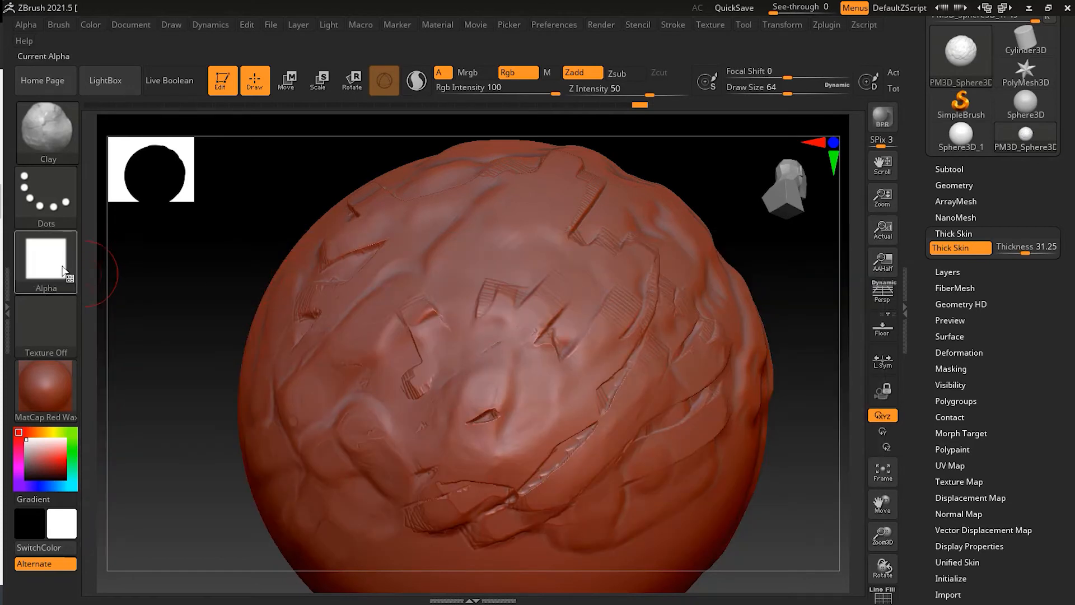
{"action": "mouse_move", "coordinate": [336, 462]}
{"action": "left_mouse_down"}
{"action": "mouse_move", "coordinate": [308, 464]}
{"action": "mouse_move", "coordinate": [417, 395]}
{"action": "mouse_move", "coordinate": [413, 487]}
{"action": "mouse_move", "coordinate": [423, 389]}
{"action": "left_mouse_up"}
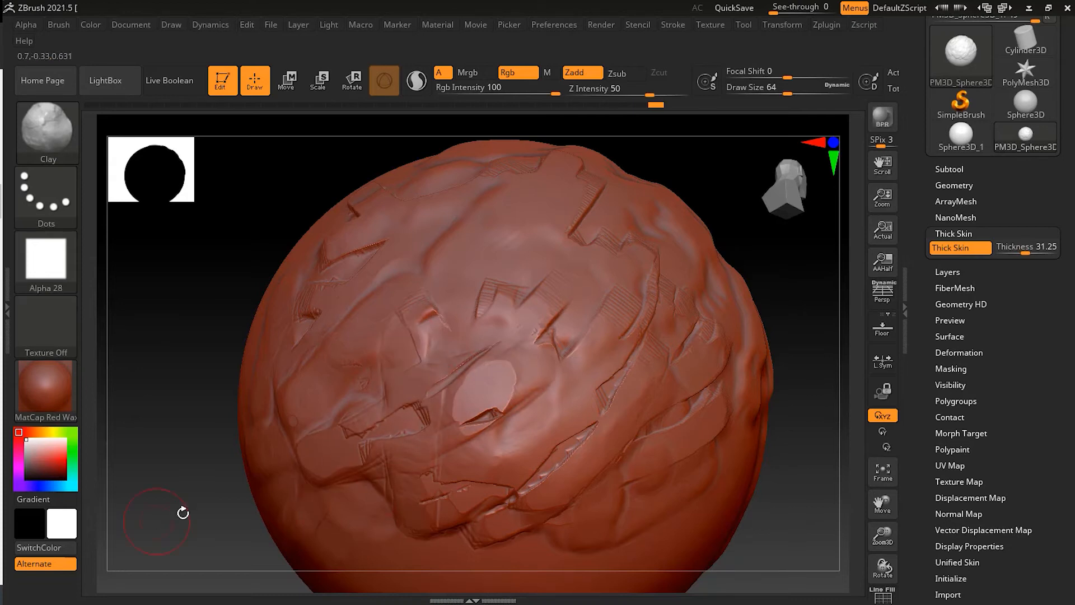
Spread the Alpha 28 Clay strokes sideways over the relief toward the sphere's smooth side.
{"action": "left_click_drag", "start_coordinate": [183, 513], "coordinate": [255, 501], "text": "shift"}
{"action": "mouse_move", "coordinate": [433, 399]}
{"action": "left_mouse_down"}
{"action": "mouse_move", "coordinate": [336, 481]}
{"action": "mouse_move", "coordinate": [363, 406]}
{"action": "left_mouse_up"}
{"action": "mouse_move", "coordinate": [292, 336]}
{"action": "left_mouse_down"}
{"action": "mouse_move", "coordinate": [276, 500]}
{"action": "mouse_move", "coordinate": [415, 259]}
{"action": "mouse_move", "coordinate": [259, 403]}
{"action": "mouse_move", "coordinate": [317, 367]}
{"action": "mouse_move", "coordinate": [247, 346]}
{"action": "left_mouse_up"}
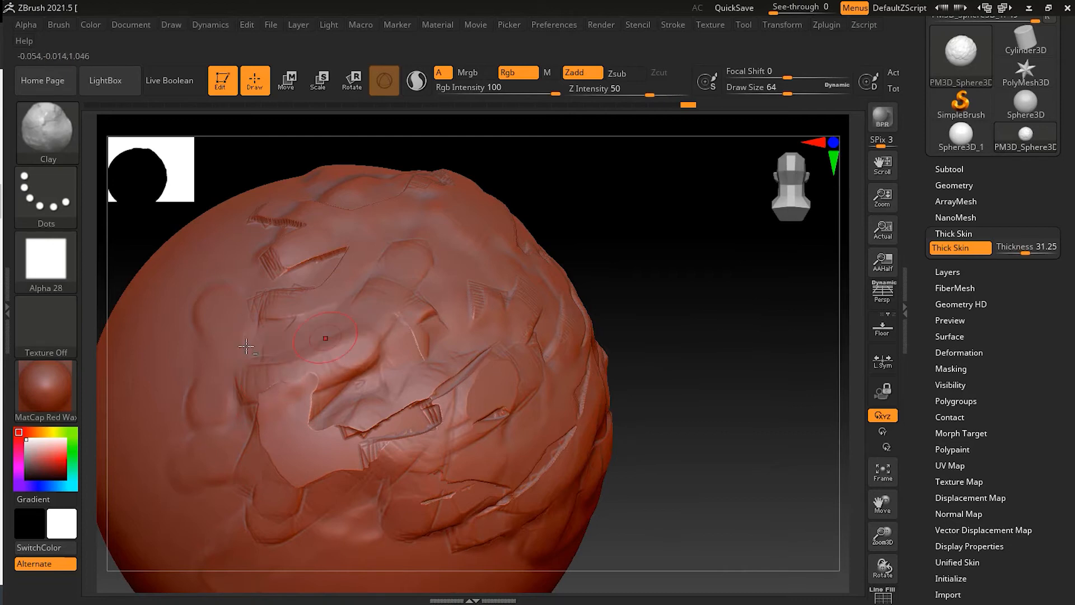
{"action": "left_click_drag", "start_coordinate": [431, 338], "coordinate": [336, 395]}
Cover the smooth side of the sphere with Alpha 28 Clay strokes so the relief continues around it.
{"action": "left_click_drag", "start_coordinate": [621, 388], "coordinate": [533, 413]}
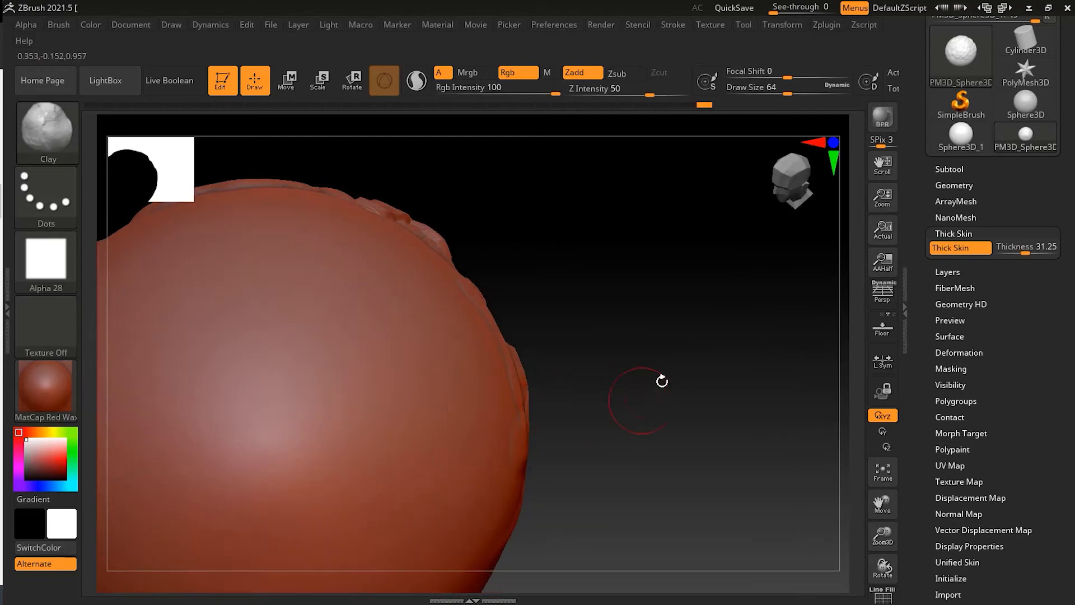
{"action": "left_click_drag", "start_coordinate": [661, 379], "coordinate": [577, 415]}
{"action": "mouse_move", "coordinate": [241, 335]}
{"action": "left_mouse_down"}
{"action": "mouse_move", "coordinate": [235, 257]}
{"action": "mouse_move", "coordinate": [163, 337]}
{"action": "mouse_move", "coordinate": [193, 350]}
{"action": "mouse_move", "coordinate": [263, 300]}
{"action": "left_mouse_up"}
{"action": "mouse_move", "coordinate": [255, 317]}
{"action": "left_mouse_down"}
{"action": "mouse_move", "coordinate": [180, 416]}
{"action": "mouse_move", "coordinate": [255, 302]}
{"action": "mouse_move", "coordinate": [239, 383]}
{"action": "left_mouse_up"}
{"action": "mouse_move", "coordinate": [728, 314]}
{"action": "left_mouse_down", "text": "alt"}
{"action": "mouse_move", "coordinate": [617, 341]}
{"action": "mouse_move", "coordinate": [669, 359]}
{"action": "mouse_move", "coordinate": [537, 386]}
{"action": "left_mouse_up", "text": "alt"}
{"action": "mouse_move", "coordinate": [421, 358]}
{"action": "left_mouse_down"}
{"action": "mouse_move", "coordinate": [410, 435]}
{"action": "mouse_move", "coordinate": [470, 386]}
{"action": "mouse_move", "coordinate": [441, 428]}
{"action": "left_mouse_up"}
Switch to the DamStandard brush, carve grooves over the relief and the smooth area below it, and undo the last grooves.
{"action": "left_click_drag", "start_coordinate": [650, 334], "coordinate": [682, 328]}
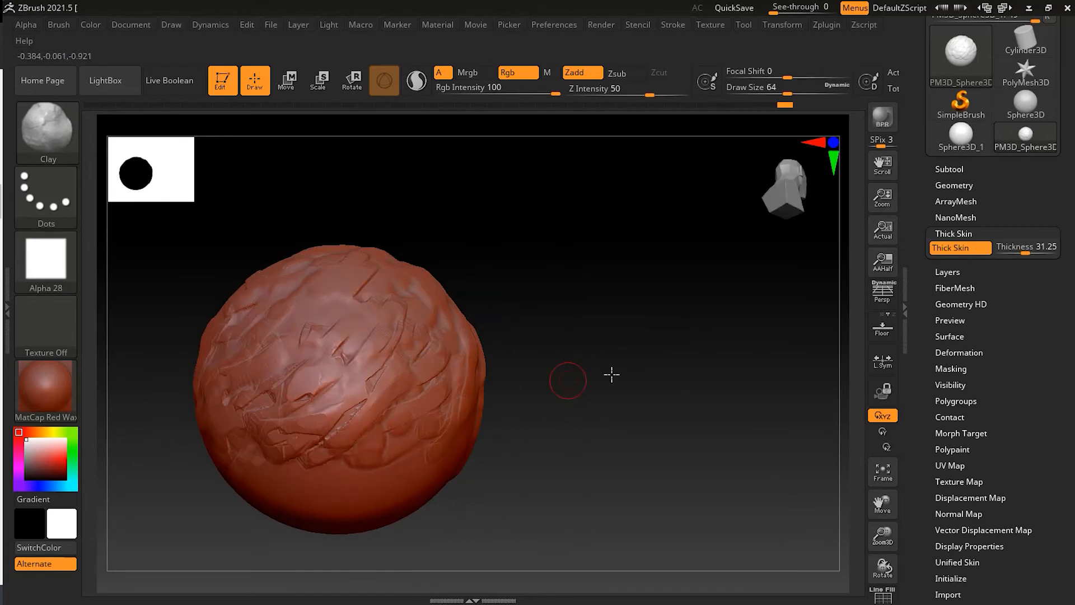
{"action": "mouse_move", "coordinate": [612, 371]}
{"action": "left_mouse_down"}
{"action": "mouse_move", "coordinate": [678, 368]}
{"action": "mouse_move", "coordinate": [648, 377]}
{"action": "mouse_move", "coordinate": [624, 353]}
{"action": "mouse_move", "coordinate": [665, 339]}
{"action": "left_mouse_up"}
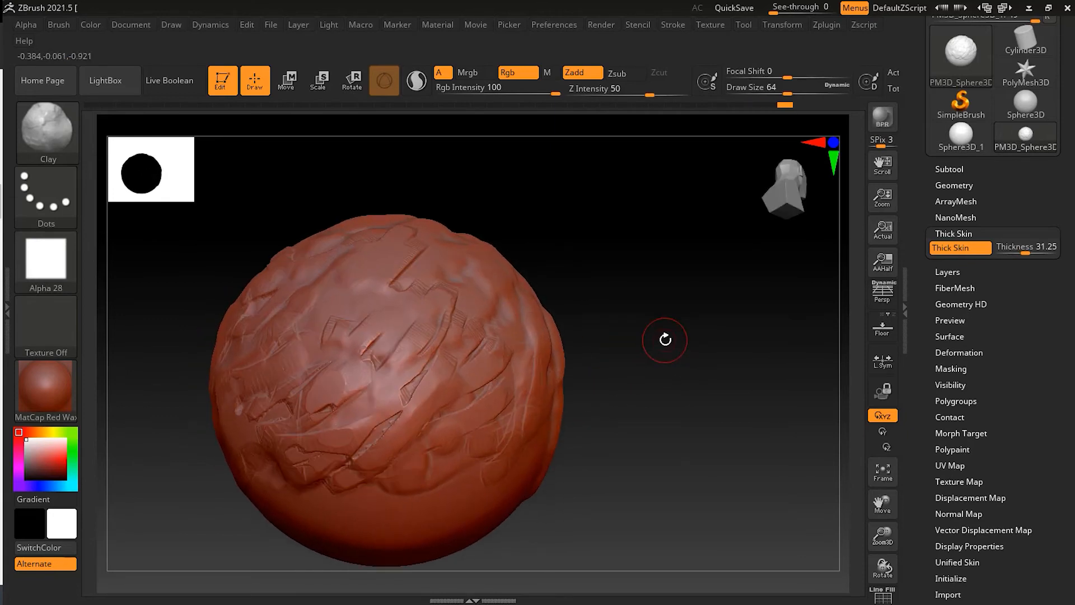
{"action": "left_click", "coordinate": [58, 133]}
{"action": "left_click", "coordinate": [535, 189]}
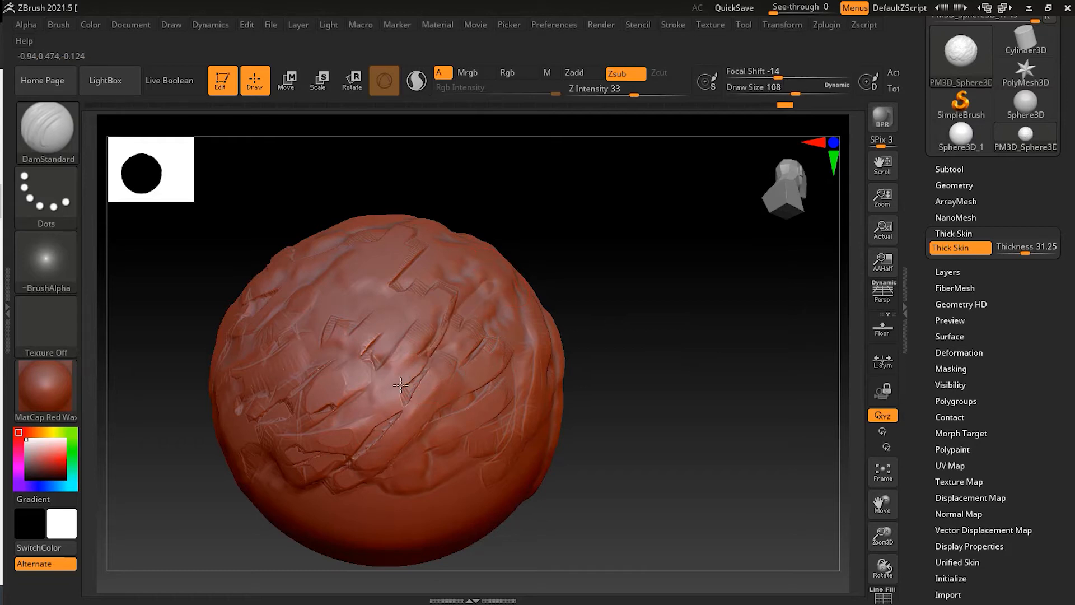
{"action": "mouse_move", "coordinate": [638, 418]}
{"action": "left_mouse_down"}
{"action": "mouse_move", "coordinate": [345, 521]}
{"action": "mouse_move", "coordinate": [507, 472]}
{"action": "mouse_move", "coordinate": [658, 372]}
{"action": "mouse_move", "coordinate": [672, 329]}
{"action": "left_mouse_up"}
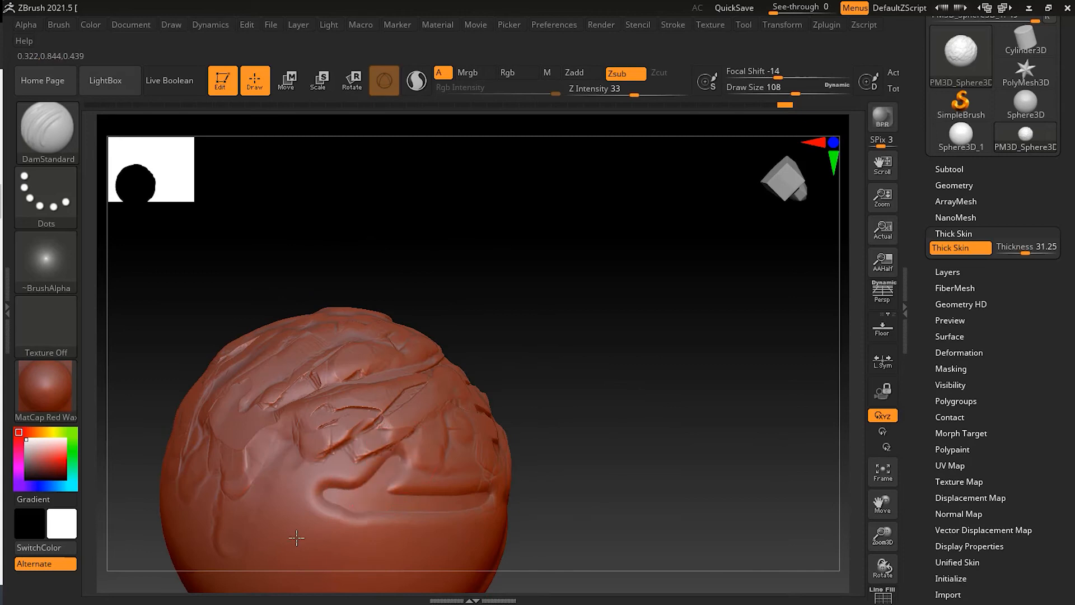
{"action": "mouse_move", "coordinate": [655, 452]}
{"action": "left_mouse_down"}
{"action": "mouse_move", "coordinate": [670, 341]}
{"action": "mouse_move", "coordinate": [652, 379]}
{"action": "left_mouse_up"}
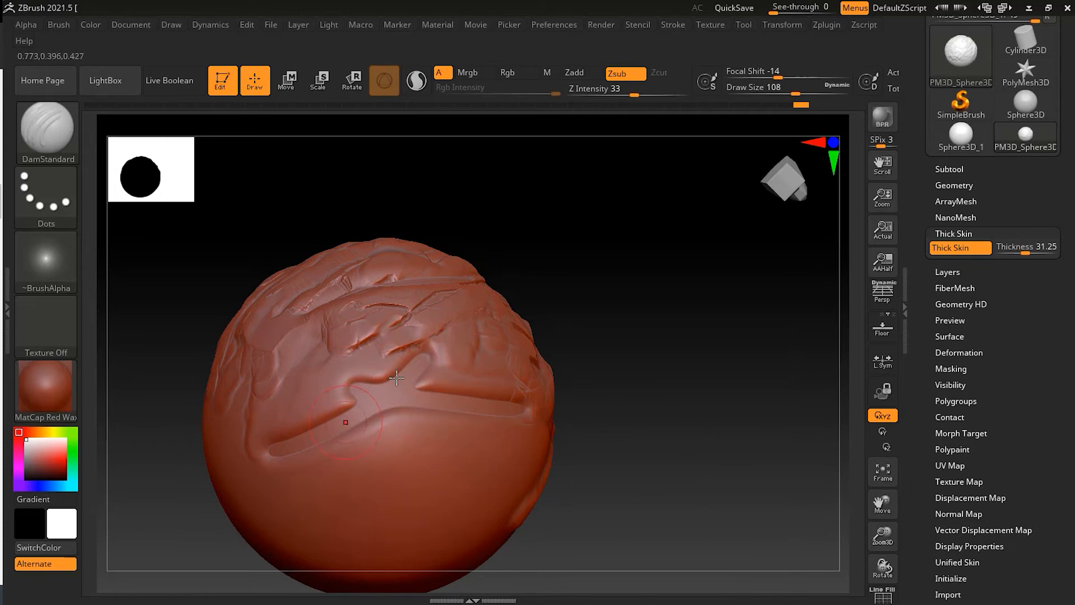
{"action": "key", "text": "ctrl+z"}
{"action": "key", "text": "ctrl+z"}
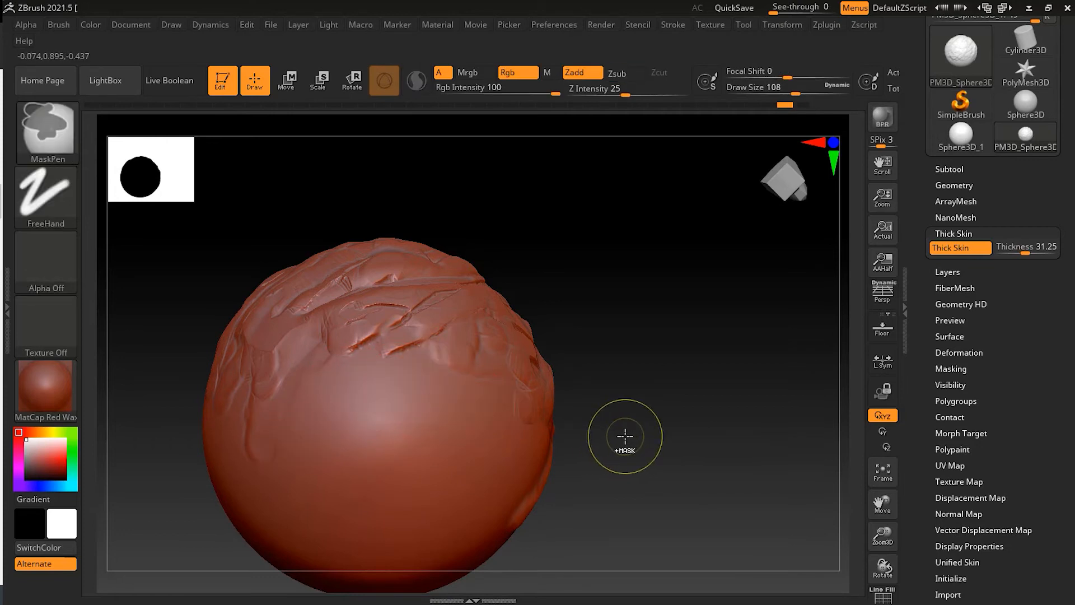
Set the Thick Skin thickness to about 227.3 and carve deep parallel diagonal DamStandard grooves across the sphere.
{"action": "left_click_drag", "start_coordinate": [1025, 252], "coordinate": [1038, 254]}
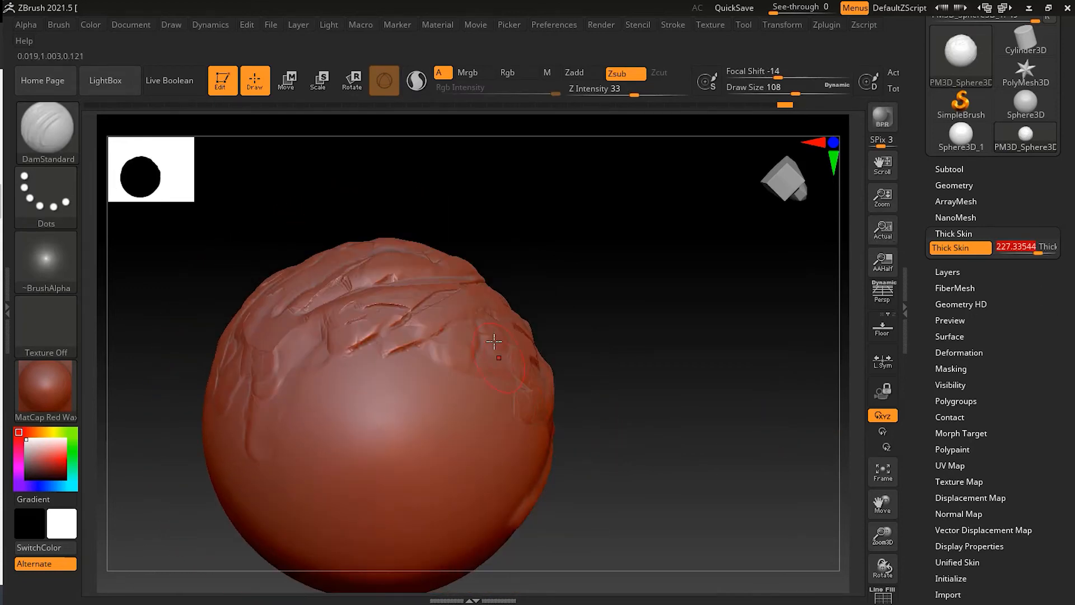
{"action": "mouse_move", "coordinate": [474, 340]}
{"action": "left_mouse_down"}
{"action": "mouse_move", "coordinate": [288, 492]}
{"action": "mouse_move", "coordinate": [227, 510]}
{"action": "left_mouse_up"}
{"action": "mouse_move", "coordinate": [464, 319]}
{"action": "left_mouse_down"}
{"action": "mouse_move", "coordinate": [352, 426]}
{"action": "mouse_move", "coordinate": [246, 465]}
{"action": "left_mouse_up"}
{"action": "left_click_drag", "start_coordinate": [512, 374], "coordinate": [339, 546]}
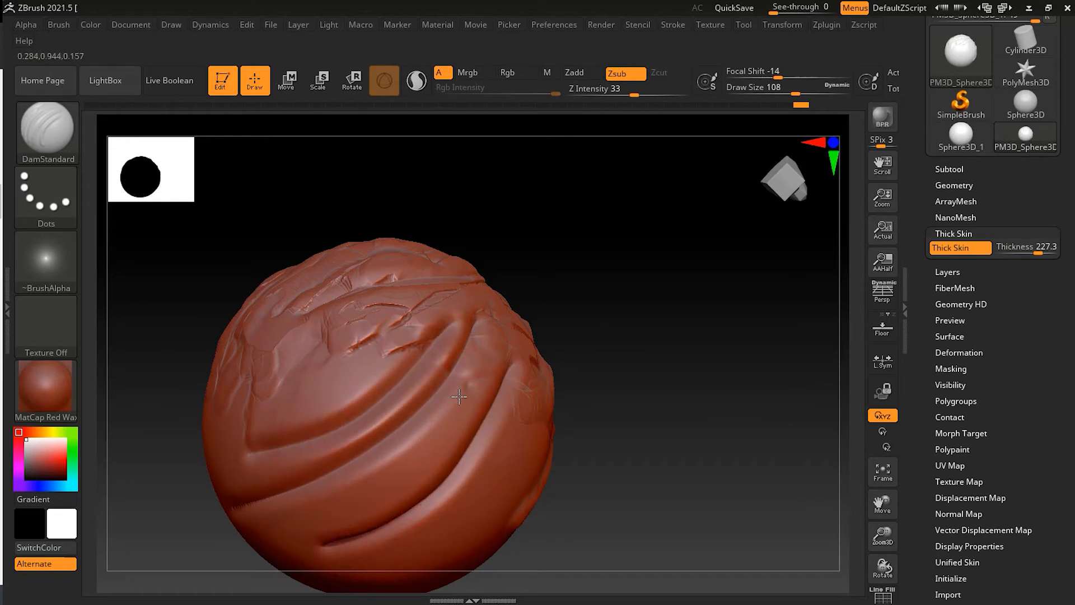
{"action": "left_click_drag", "start_coordinate": [460, 397], "coordinate": [314, 519]}
{"action": "mouse_move", "coordinate": [466, 364]}
{"action": "left_mouse_down"}
{"action": "mouse_move", "coordinate": [294, 491]}
{"action": "mouse_move", "coordinate": [309, 471]}
{"action": "left_mouse_up"}
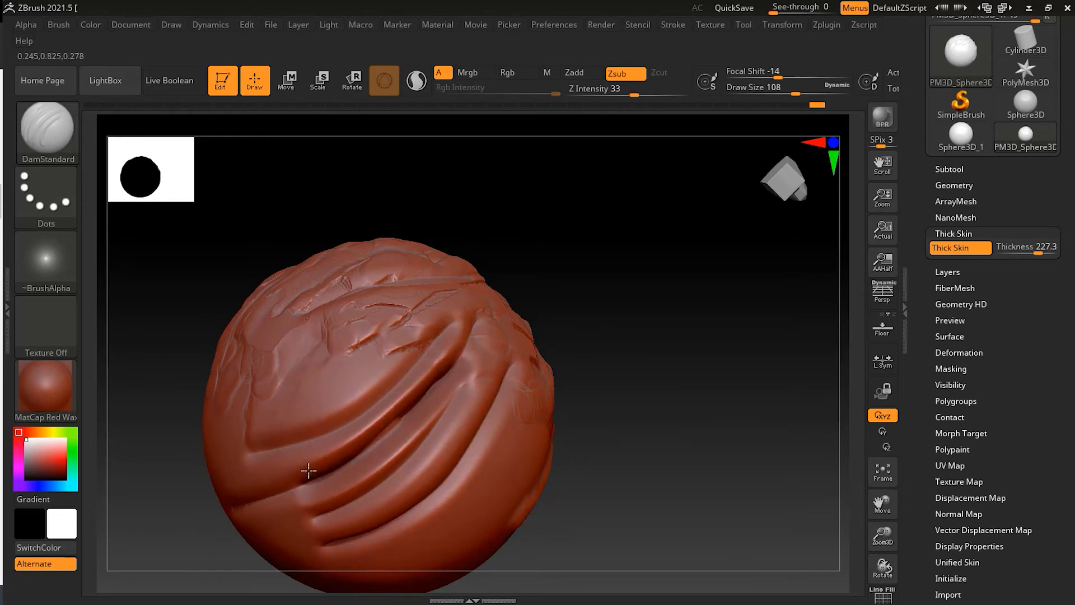
{"action": "mouse_move", "coordinate": [468, 323]}
{"action": "left_mouse_down"}
{"action": "mouse_move", "coordinate": [273, 445]}
{"action": "mouse_move", "coordinate": [250, 413]}
{"action": "mouse_move", "coordinate": [304, 377]}
{"action": "mouse_move", "coordinate": [273, 384]}
{"action": "left_mouse_up"}
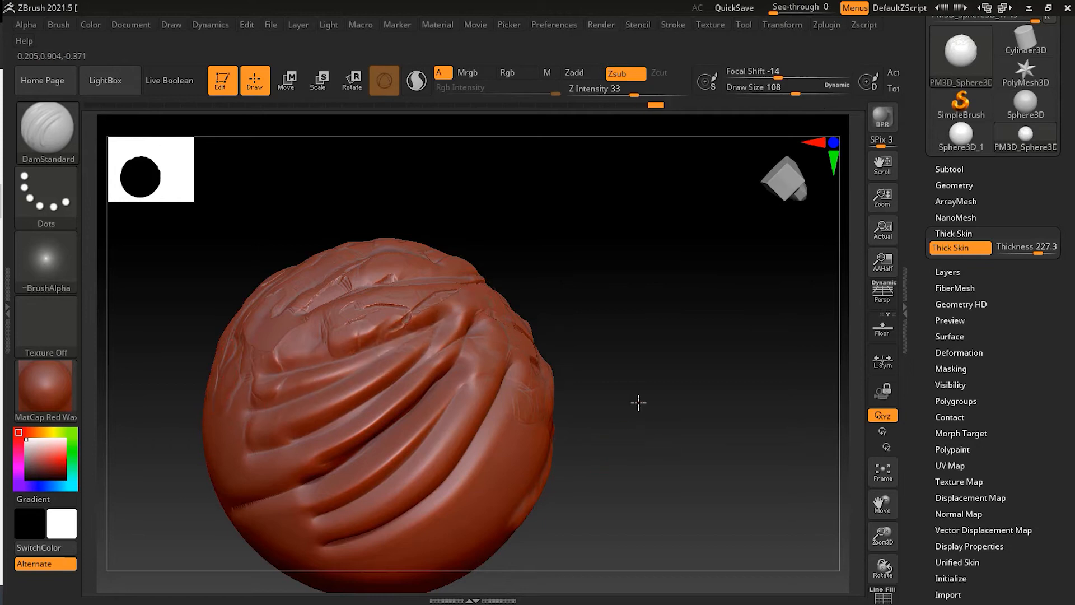
{"action": "left_click_drag", "start_coordinate": [639, 402], "coordinate": [630, 428]}
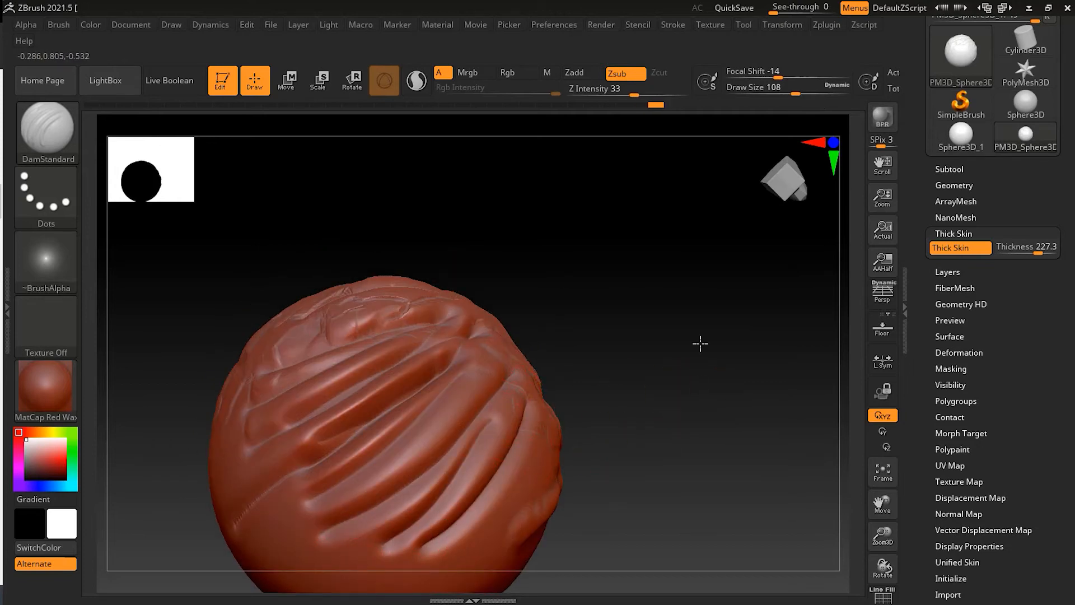
Carve further diagonal DamStandard grooves across the sphere, extending them around to its smooth side.
{"action": "left_click_drag", "start_coordinate": [701, 343], "coordinate": [644, 358]}
{"action": "left_click_drag", "start_coordinate": [441, 404], "coordinate": [277, 546]}
{"action": "left_click_drag", "start_coordinate": [244, 508], "coordinate": [477, 468]}
{"action": "mouse_move", "coordinate": [568, 456]}
{"action": "left_mouse_down"}
{"action": "mouse_move", "coordinate": [587, 450]}
{"action": "mouse_move", "coordinate": [143, 576]}
{"action": "left_mouse_up"}
{"action": "mouse_move", "coordinate": [557, 360]}
{"action": "left_mouse_down"}
{"action": "mouse_move", "coordinate": [596, 463]}
{"action": "mouse_move", "coordinate": [706, 377]}
{"action": "mouse_move", "coordinate": [490, 385]}
{"action": "mouse_move", "coordinate": [765, 349]}
{"action": "mouse_move", "coordinate": [744, 386]}
{"action": "left_mouse_up"}
{"action": "key", "text": "super"}
{"action": "key", "text": "super"}
{"action": "left_click_drag", "start_coordinate": [296, 327], "coordinate": [412, 501]}
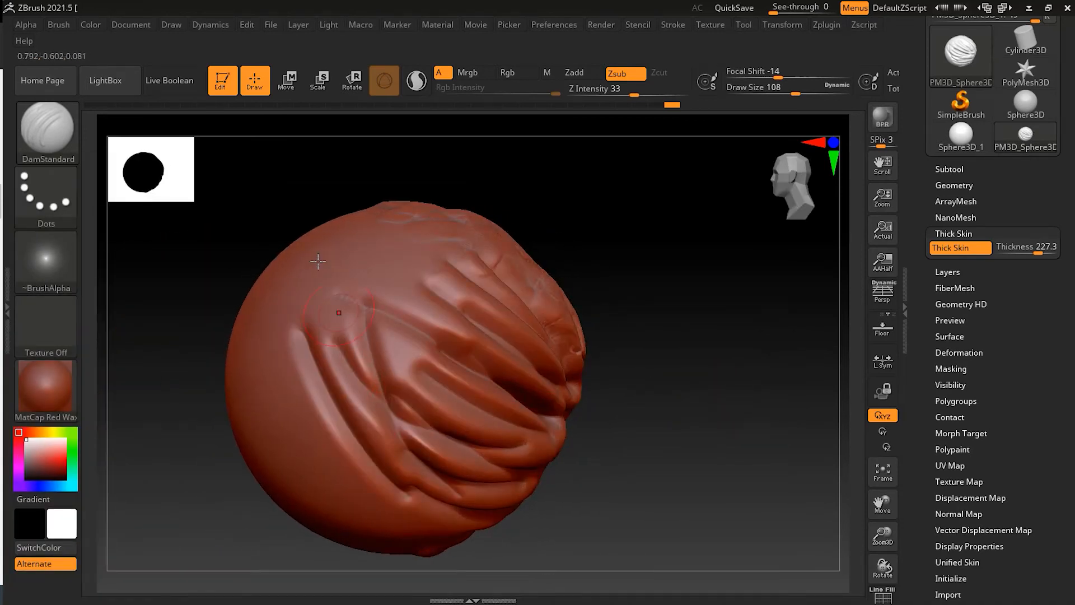
Add two more diagonal DamStandard grooves to the upper part of the sphere and smooth the upper ends of the grooves.
{"action": "left_click_drag", "start_coordinate": [318, 257], "coordinate": [447, 400]}
{"action": "left_click_drag", "start_coordinate": [378, 252], "coordinate": [518, 417]}
{"action": "left_click_drag", "start_coordinate": [653, 447], "coordinate": [611, 415]}
{"action": "left_click_drag", "start_coordinate": [293, 355], "coordinate": [337, 279], "text": "shift"}
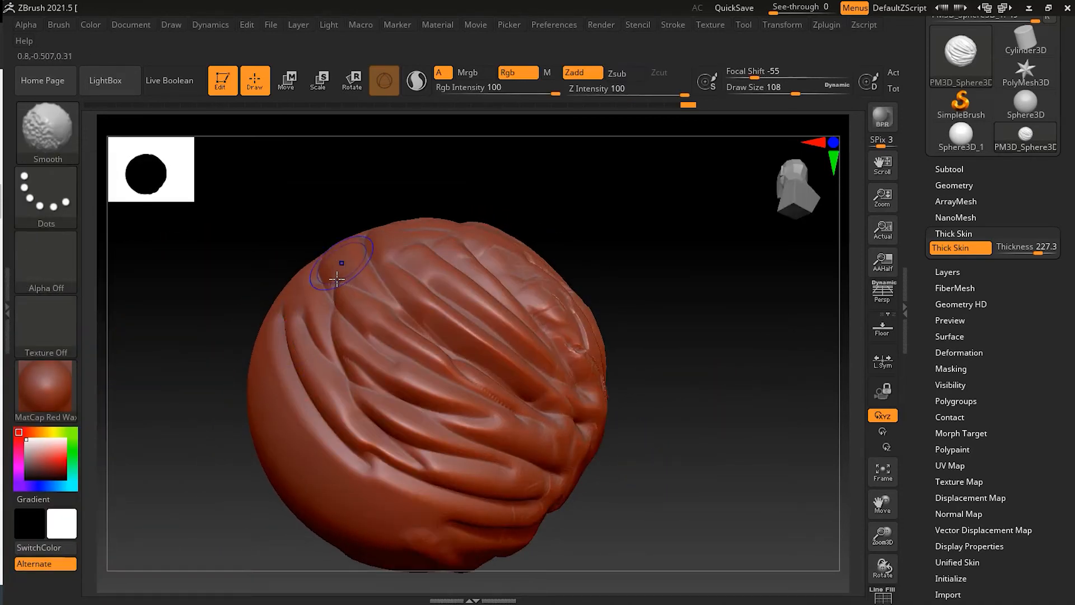
{"action": "left_click_drag", "start_coordinate": [636, 472], "coordinate": [653, 400]}
Carve long curved DamStandard grooves into the remaining smooth area along the lower edge of the grooved region.
{"action": "mouse_move", "coordinate": [276, 371]}
{"action": "left_mouse_down"}
{"action": "mouse_move", "coordinate": [382, 476]}
{"action": "mouse_move", "coordinate": [483, 498]}
{"action": "left_mouse_up"}
{"action": "mouse_move", "coordinate": [498, 475]}
{"action": "left_mouse_down"}
{"action": "mouse_move", "coordinate": [464, 477]}
{"action": "mouse_move", "coordinate": [240, 383]}
{"action": "left_mouse_up"}
{"action": "mouse_move", "coordinate": [800, 443]}
{"action": "left_mouse_down"}
{"action": "mouse_move", "coordinate": [715, 463]}
{"action": "mouse_move", "coordinate": [771, 473]}
{"action": "mouse_move", "coordinate": [751, 418]}
{"action": "mouse_move", "coordinate": [707, 424]}
{"action": "left_mouse_up"}
{"action": "left_click_drag", "start_coordinate": [237, 308], "coordinate": [322, 429]}
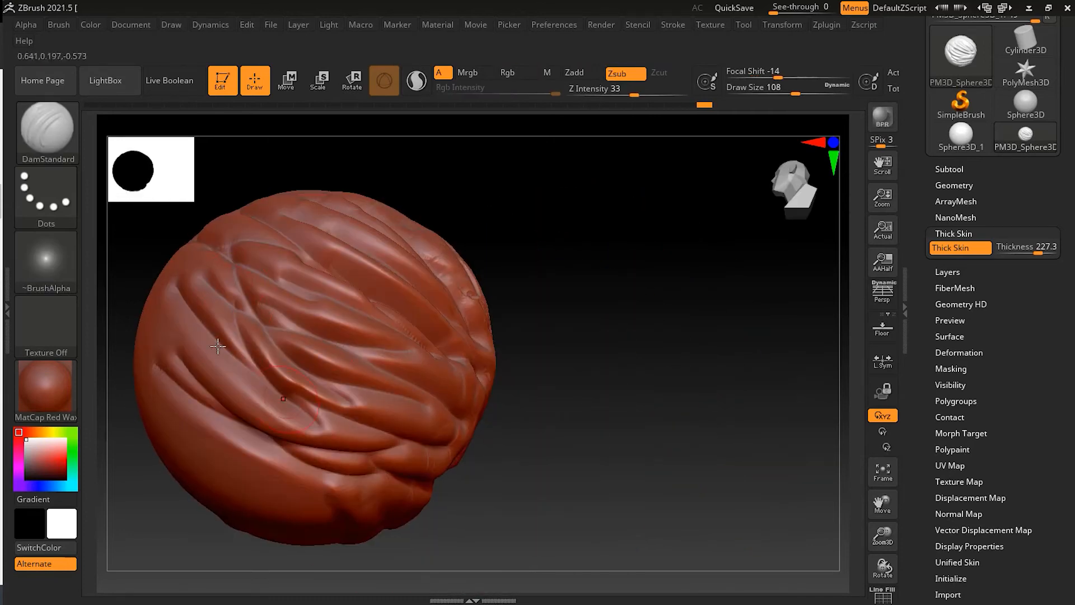
{"action": "left_click_drag", "start_coordinate": [197, 320], "coordinate": [314, 455]}
{"action": "left_click_drag", "start_coordinate": [618, 348], "coordinate": [720, 394]}
Switch to the ClayBuildup brush, try a stroke across the grooves, and undo it.
{"action": "left_click", "coordinate": [45, 128]}
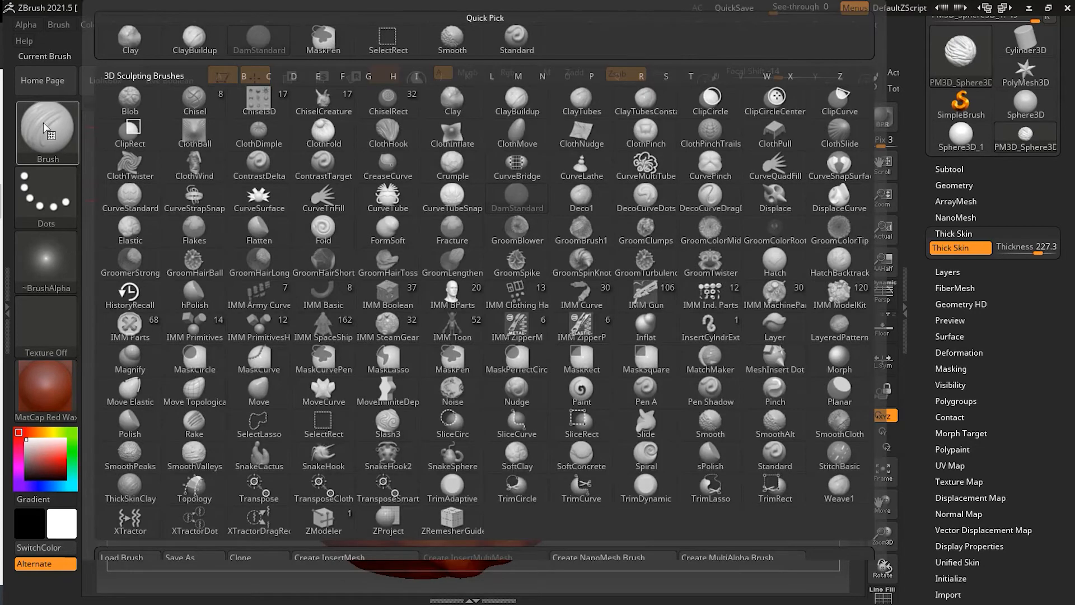
{"action": "left_click", "coordinate": [215, 43]}
{"action": "mouse_move", "coordinate": [360, 393]}
{"action": "left_mouse_down"}
{"action": "mouse_move", "coordinate": [431, 451]}
{"action": "mouse_move", "coordinate": [374, 408]}
{"action": "left_mouse_up"}
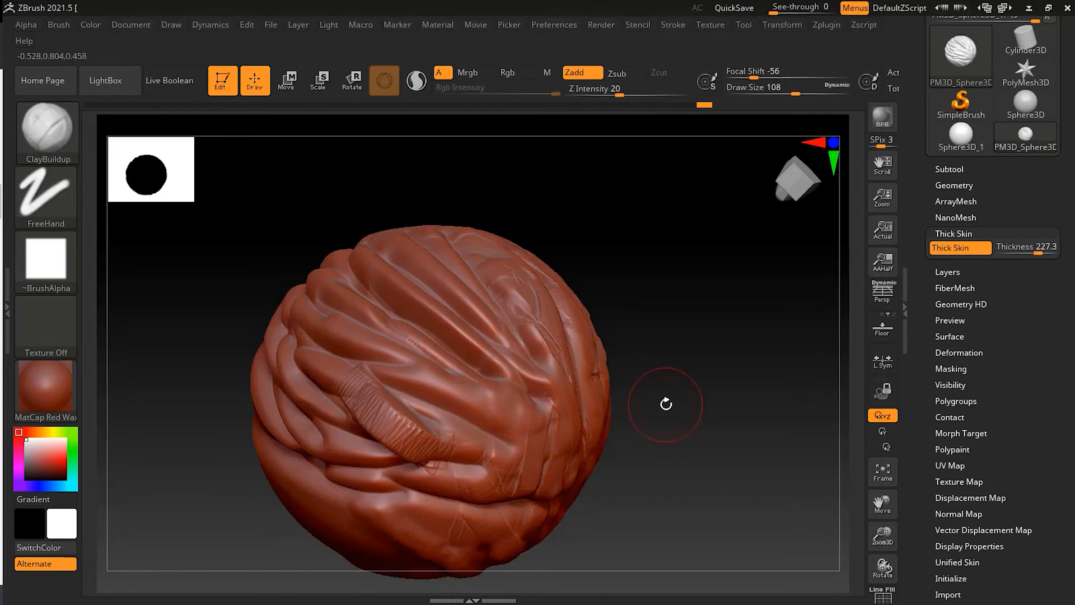
{"action": "key", "text": "ctrl+z"}
Turn Thick Skin off and back on, try a long ClayBuildup stroke across the grooves, and undo it.
{"action": "left_click", "coordinate": [956, 248]}
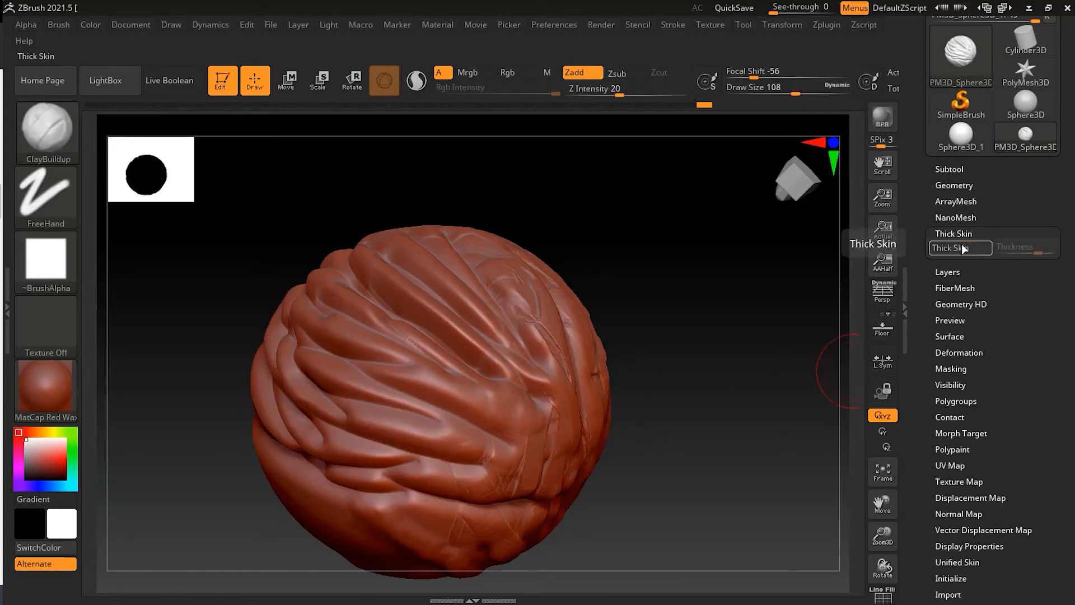
{"action": "left_click", "coordinate": [964, 249]}
{"action": "mouse_move", "coordinate": [325, 355]}
{"action": "left_mouse_down"}
{"action": "mouse_move", "coordinate": [374, 399]}
{"action": "mouse_move", "coordinate": [479, 435]}
{"action": "left_mouse_up"}
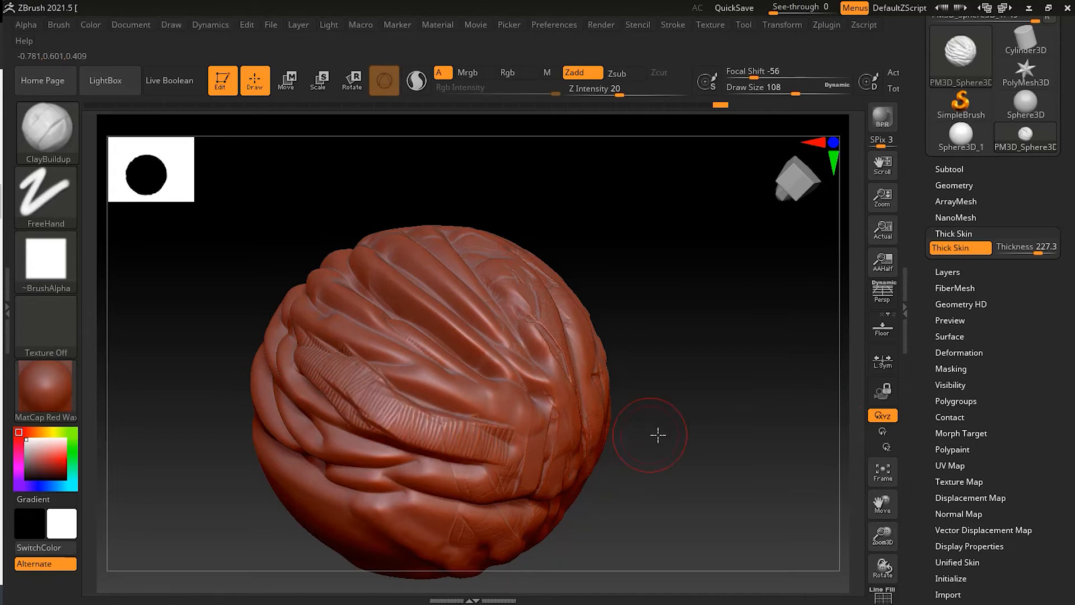
{"action": "left_click_drag", "start_coordinate": [659, 435], "coordinate": [733, 451]}
{"action": "key", "text": "ctrl+z"}
{"action": "key", "text": "ctrl+z"}
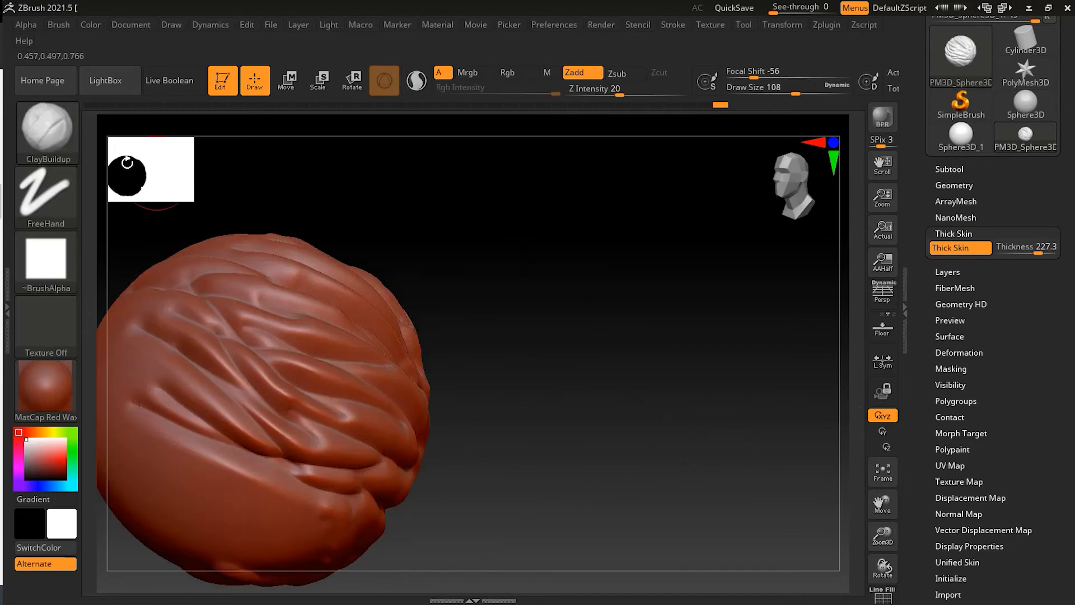
Switch to the Clay brush at draw size 52, try short strokes over the grooves, and undo them.
{"action": "left_click", "coordinate": [65, 129]}
{"action": "left_click", "coordinate": [143, 58]}
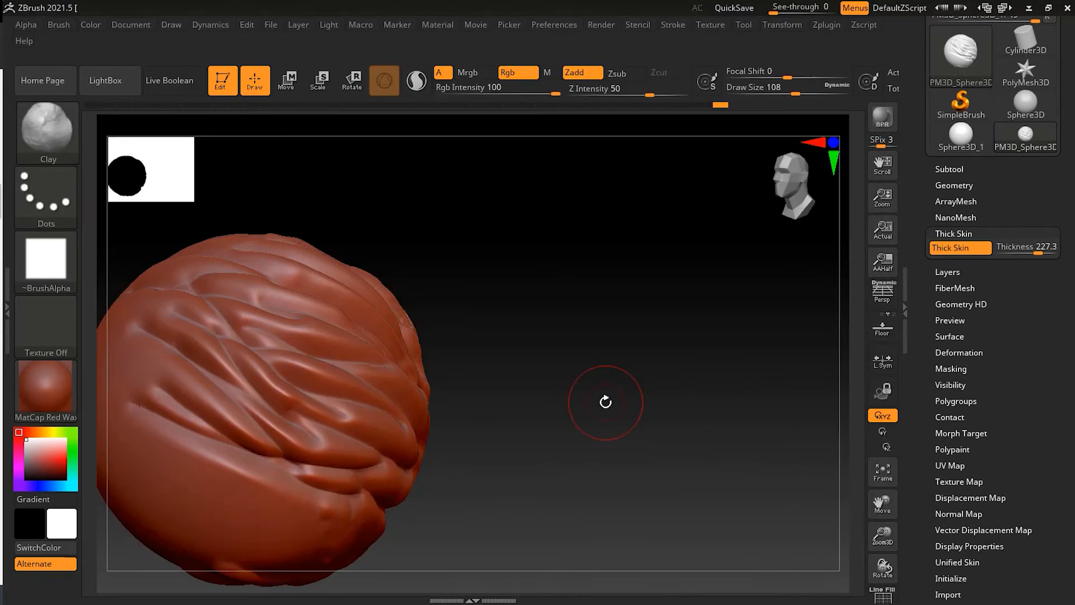
{"action": "mouse_move", "coordinate": [605, 403]}
{"action": "left_mouse_down"}
{"action": "mouse_move", "coordinate": [583, 408]}
{"action": "mouse_move", "coordinate": [634, 420]}
{"action": "mouse_move", "coordinate": [603, 459]}
{"action": "left_mouse_up"}
{"action": "mouse_move", "coordinate": [319, 347]}
{"action": "left_mouse_down"}
{"action": "mouse_move", "coordinate": [358, 367]}
{"action": "mouse_move", "coordinate": [316, 383]}
{"action": "mouse_move", "coordinate": [303, 431]}
{"action": "mouse_move", "coordinate": [358, 468]}
{"action": "left_mouse_up"}
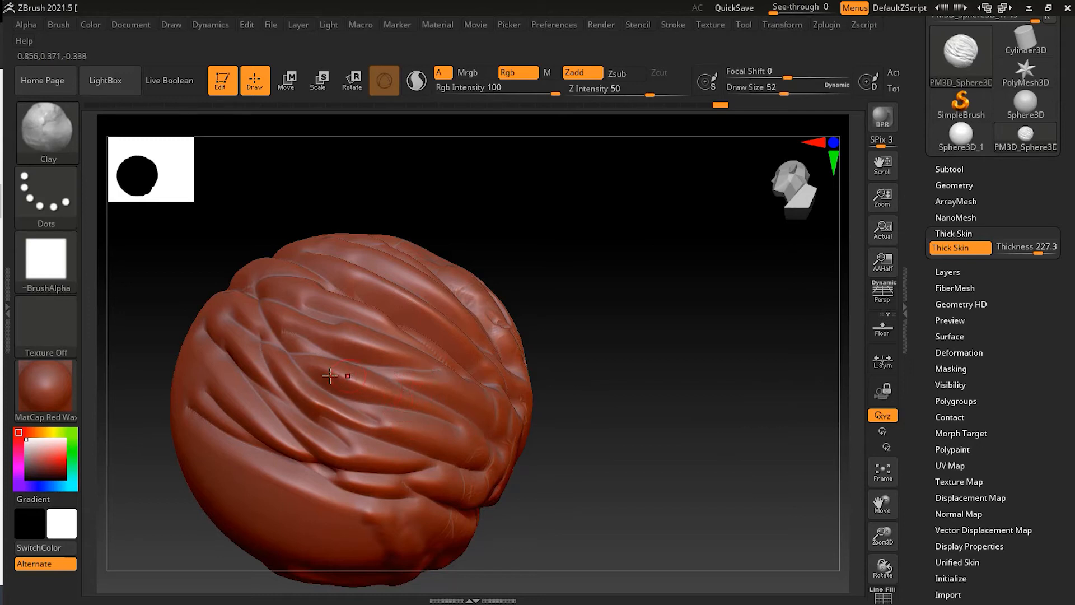
{"action": "mouse_move", "coordinate": [330, 375]}
{"action": "left_mouse_down"}
{"action": "mouse_move", "coordinate": [395, 417]}
{"action": "mouse_move", "coordinate": [343, 360]}
{"action": "left_mouse_up"}
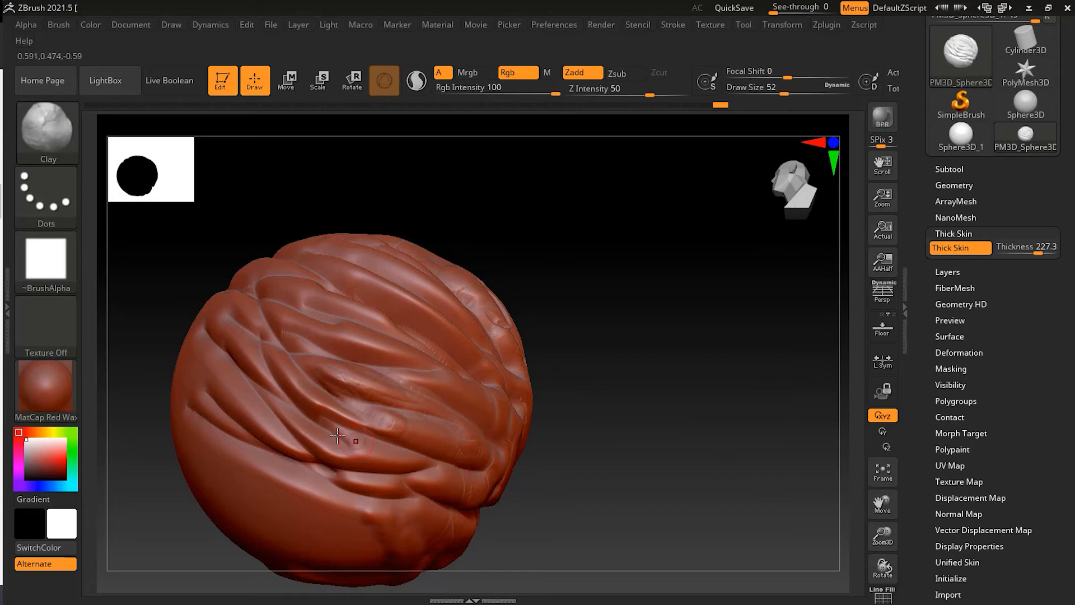
{"action": "mouse_move", "coordinate": [338, 435]}
{"action": "left_mouse_down"}
{"action": "mouse_move", "coordinate": [238, 345]}
{"action": "mouse_move", "coordinate": [263, 429]}
{"action": "mouse_move", "coordinate": [344, 480]}
{"action": "left_mouse_up"}
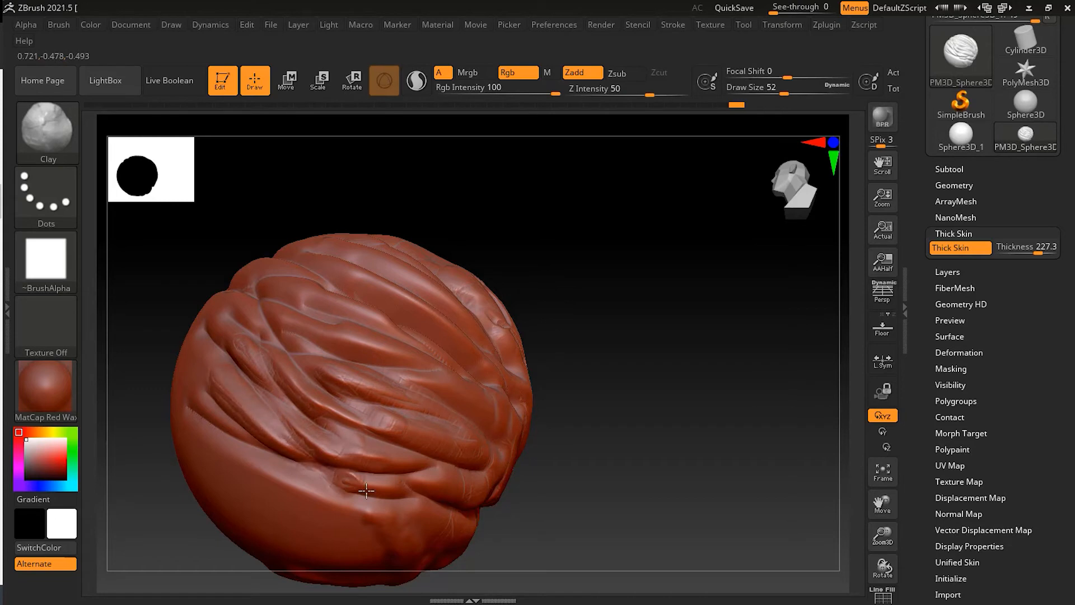
{"action": "key", "text": "ctrl"}
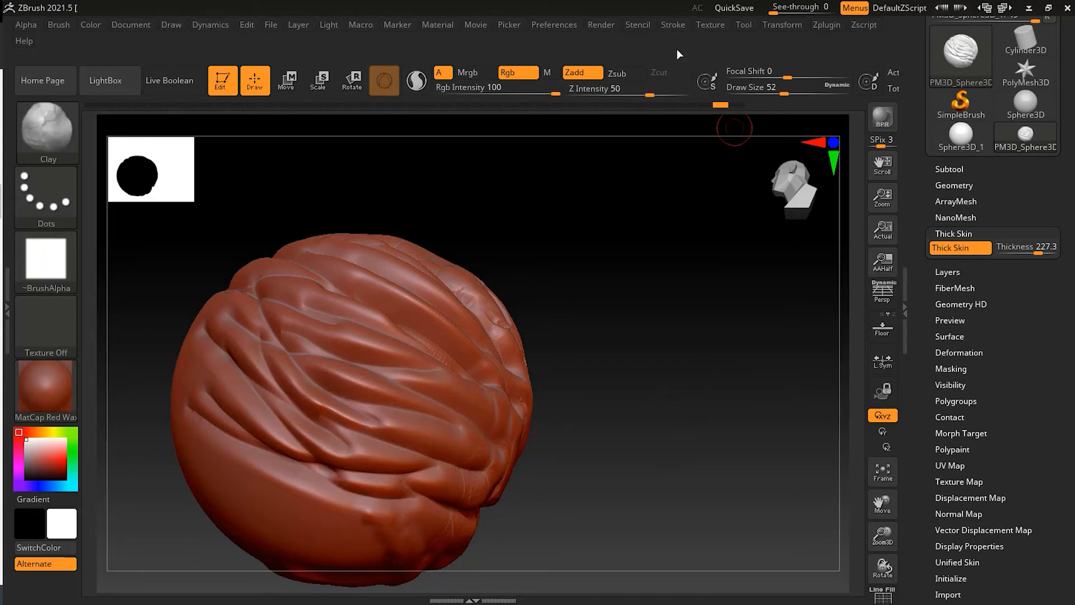
Enable the Roll stroke modifier for the Clay brush, try a stroke along the grooves, and undo it.
{"action": "left_click", "coordinate": [664, 24]}
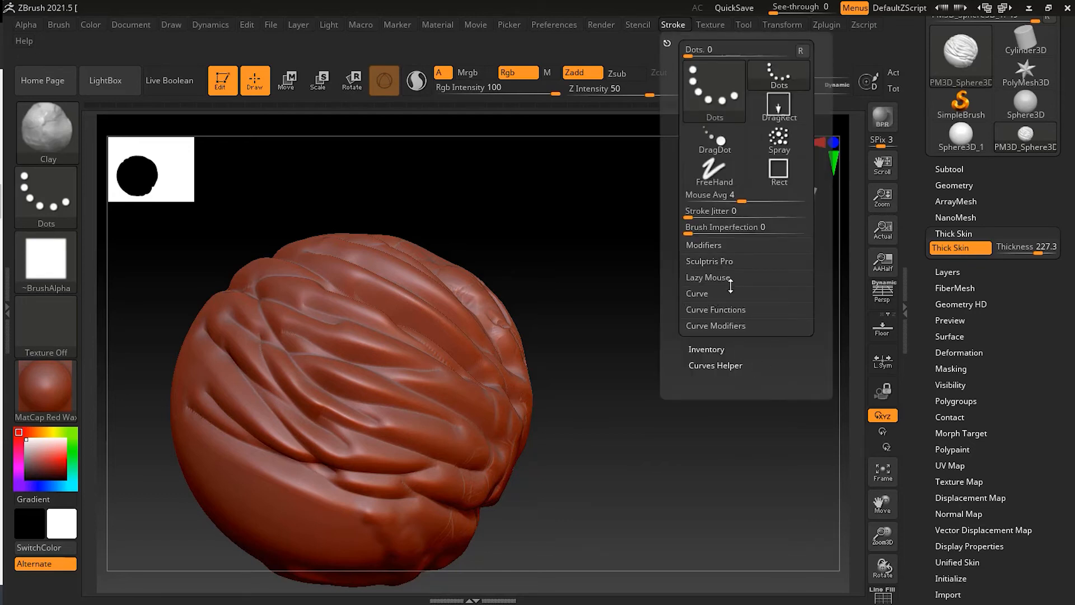
{"action": "left_click", "coordinate": [704, 245]}
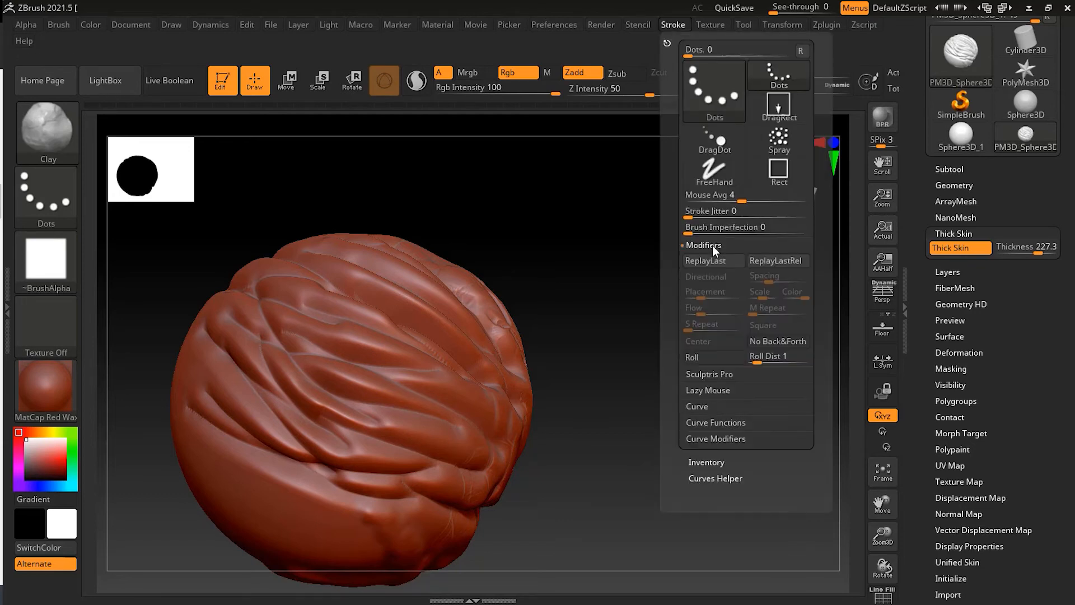
{"action": "left_click", "coordinate": [704, 356]}
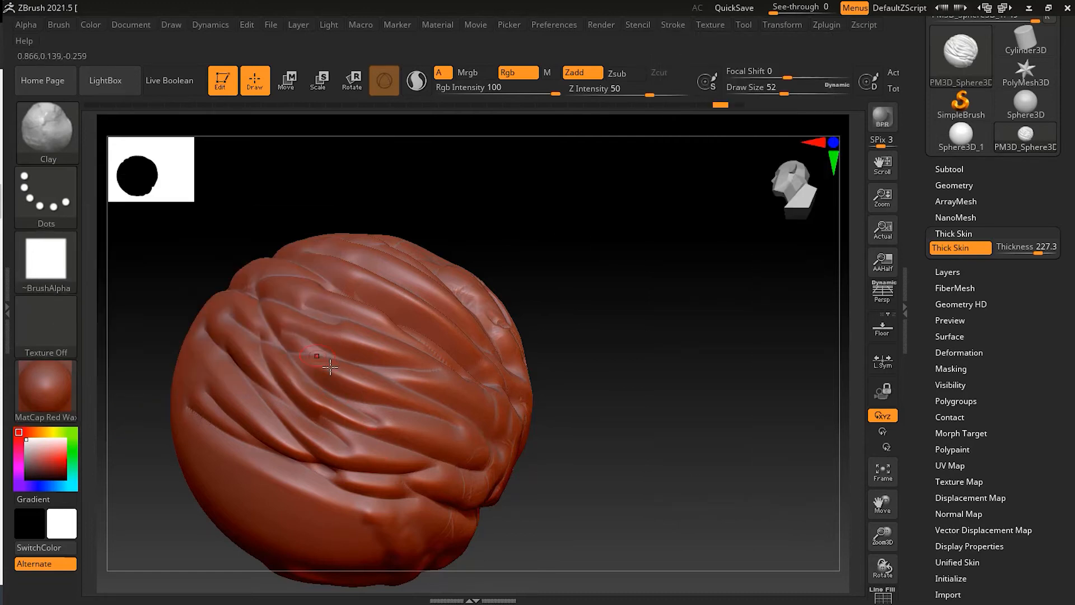
{"action": "left_click_drag", "start_coordinate": [331, 366], "coordinate": [444, 433]}
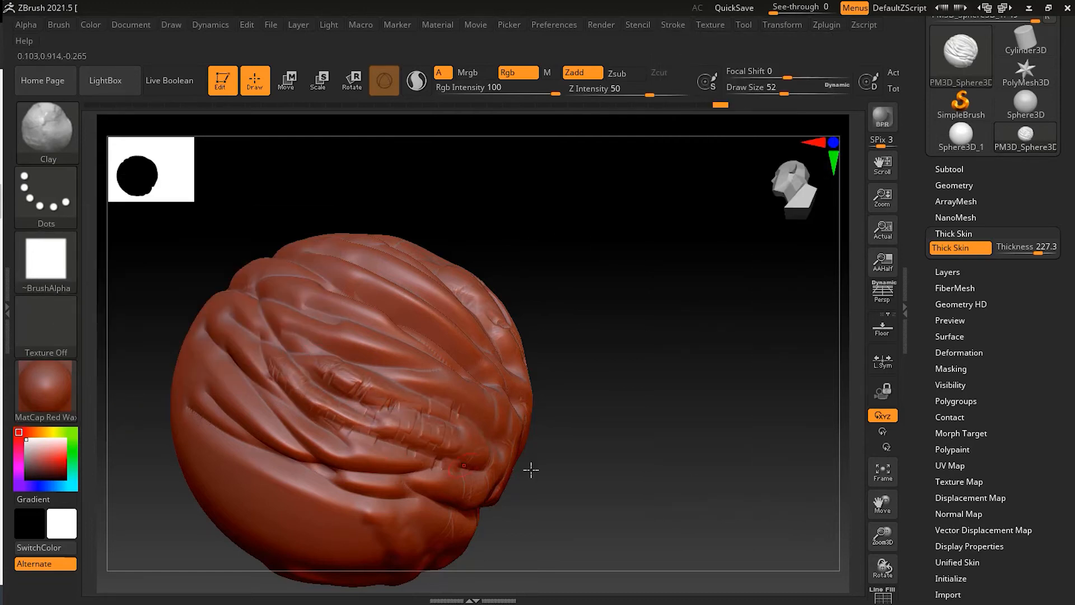
{"action": "key", "text": "ctrl+z"}
{"action": "key", "text": "ctrl+z"}
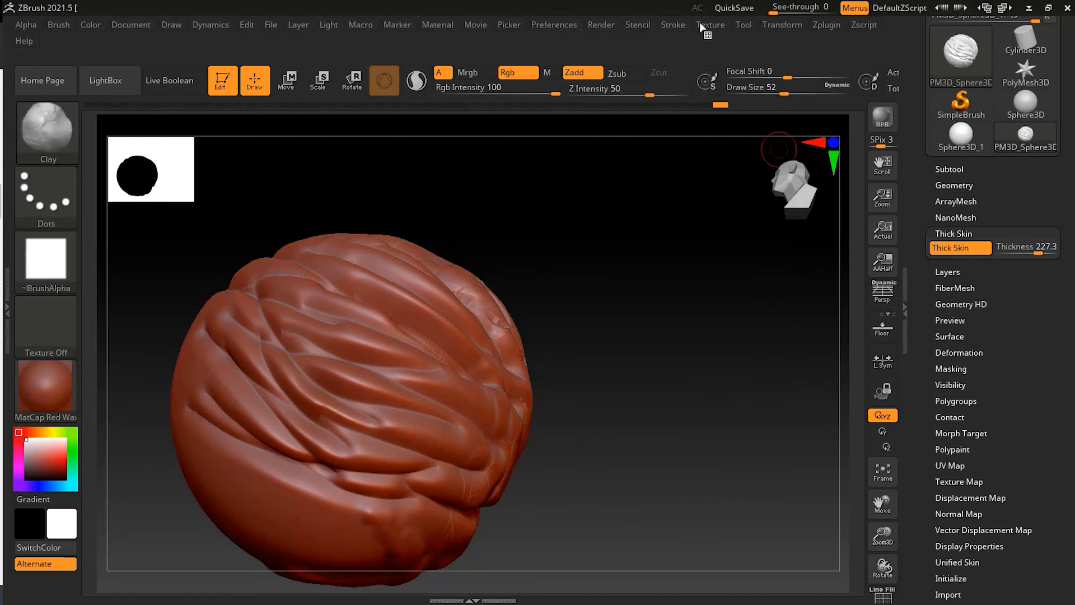
Set the Roll distance to 0.01, try Clay strokes on the grooves and the smooth side, and undo the test strokes.
{"action": "left_click", "coordinate": [700, 22]}
{"action": "left_click", "coordinate": [673, 24]}
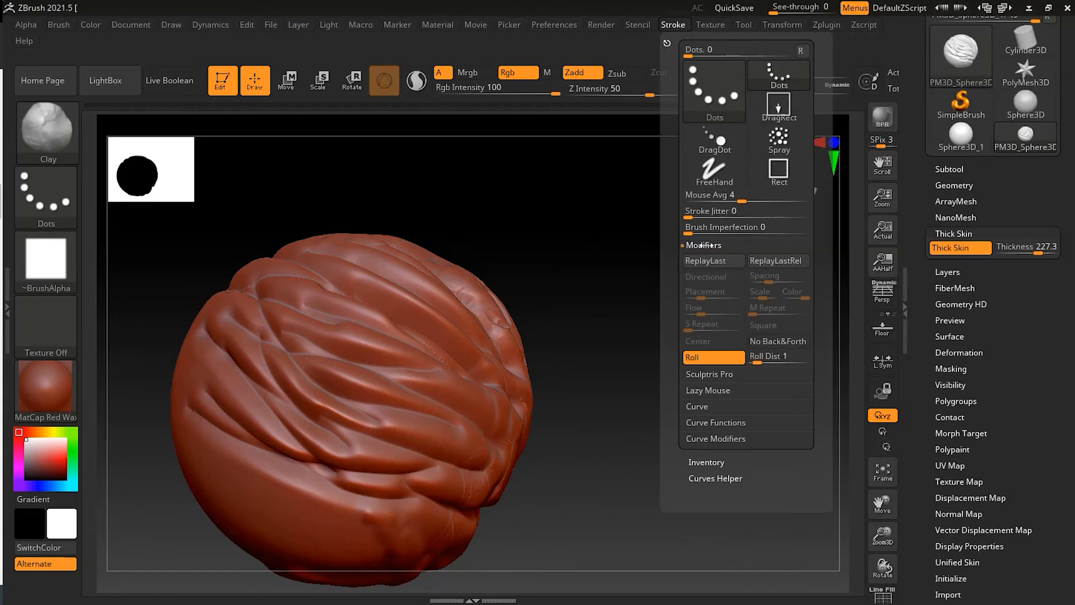
{"action": "left_click_drag", "start_coordinate": [763, 361], "coordinate": [755, 363]}
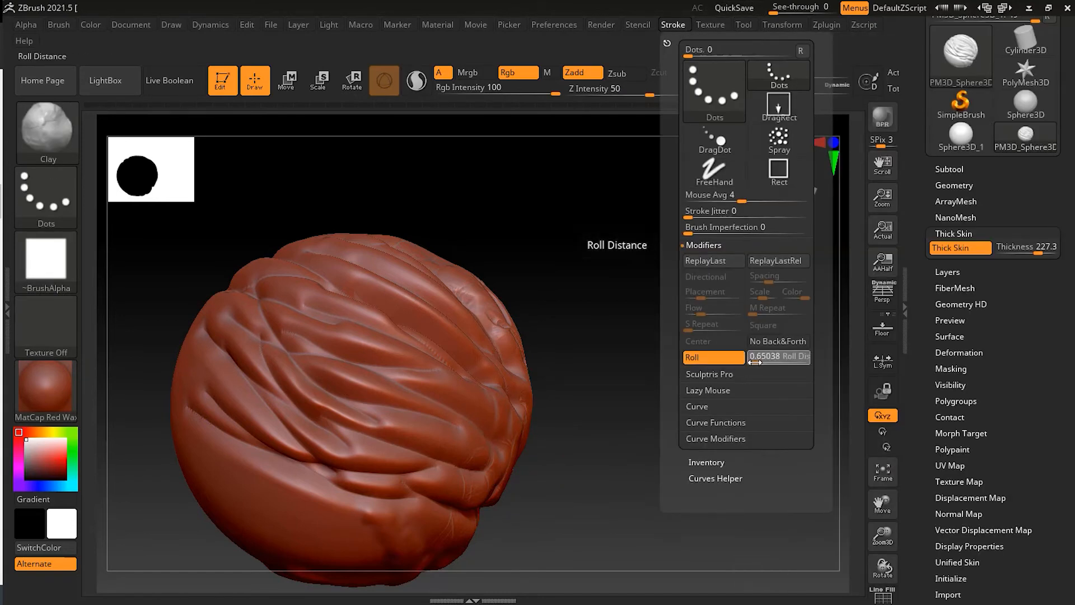
{"action": "left_click_drag", "start_coordinate": [336, 331], "coordinate": [486, 441]}
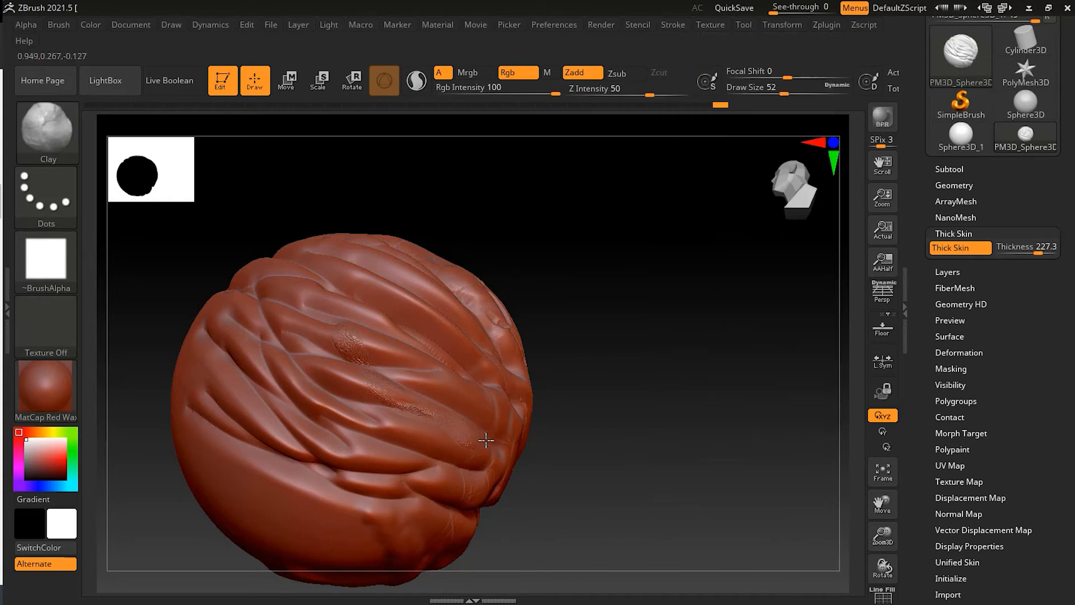
{"action": "mouse_move", "coordinate": [575, 432]}
{"action": "left_mouse_down"}
{"action": "mouse_move", "coordinate": [223, 360]}
{"action": "mouse_move", "coordinate": [305, 437]}
{"action": "left_mouse_up"}
{"action": "mouse_move", "coordinate": [212, 375]}
{"action": "left_mouse_down"}
{"action": "mouse_move", "coordinate": [276, 450]}
{"action": "mouse_move", "coordinate": [294, 452]}
{"action": "left_mouse_up"}
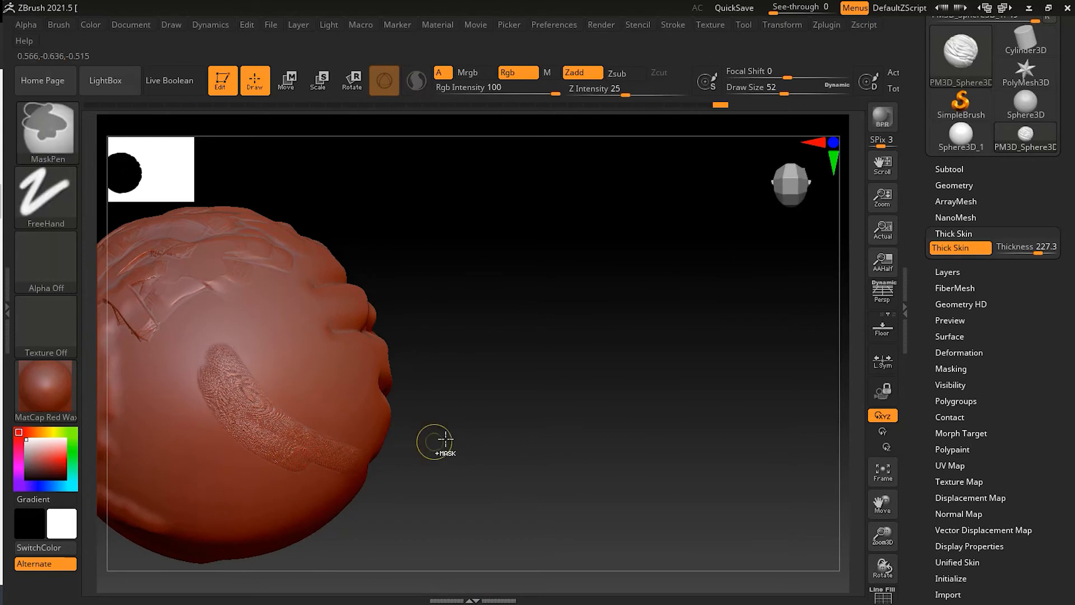
{"action": "key", "text": "ctrl+z"}
{"action": "key", "text": "ctrl+z"}
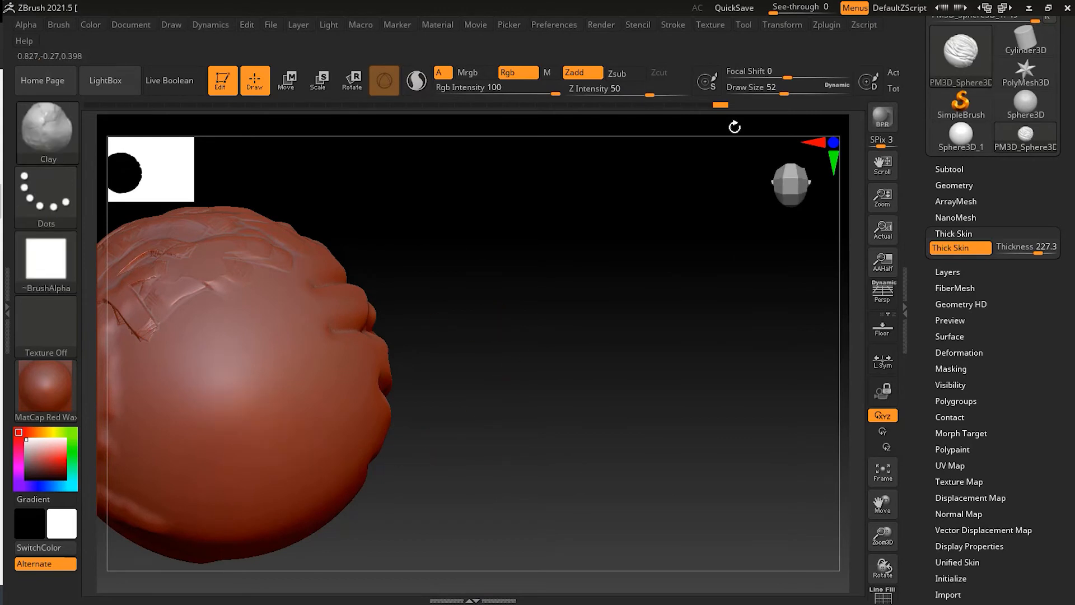
Lay several parallel diagonal rolled Clay strokes over the smooth side of the sphere.
{"action": "left_click", "coordinate": [710, 25]}
{"action": "left_click", "coordinate": [684, 25]}
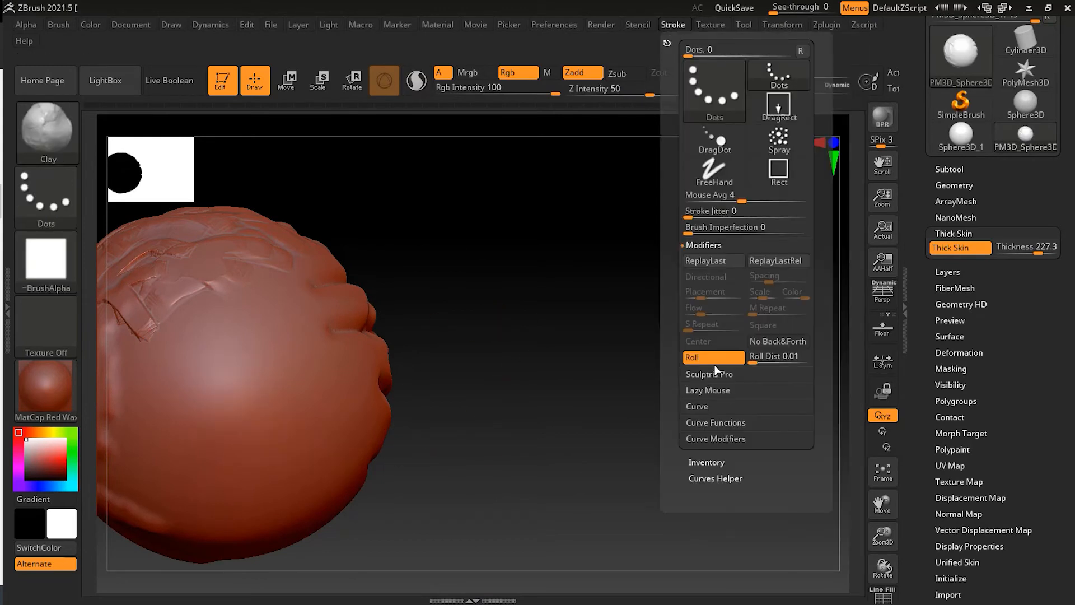
{"action": "left_click_drag", "start_coordinate": [608, 357], "coordinate": [813, 372]}
{"action": "mouse_move", "coordinate": [320, 343]}
{"action": "left_mouse_down"}
{"action": "mouse_move", "coordinate": [457, 437]}
{"action": "mouse_move", "coordinate": [441, 455]}
{"action": "left_mouse_up"}
{"action": "left_click_drag", "start_coordinate": [364, 329], "coordinate": [486, 440]}
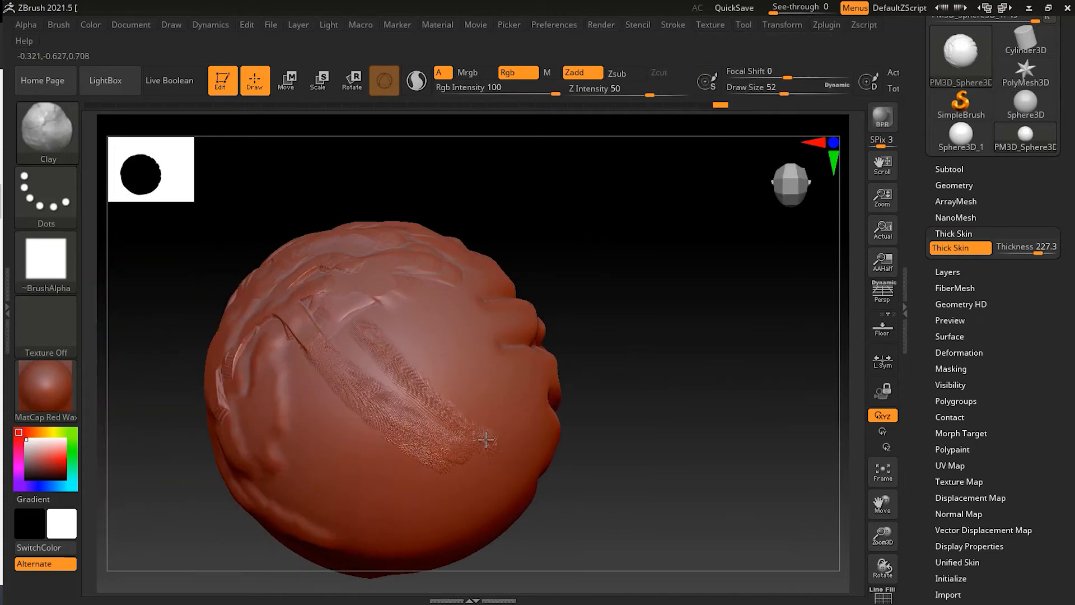
{"action": "left_click_drag", "start_coordinate": [364, 309], "coordinate": [504, 470]}
{"action": "left_click_drag", "start_coordinate": [291, 408], "coordinate": [447, 505]}
{"action": "left_click_drag", "start_coordinate": [567, 387], "coordinate": [619, 398]}
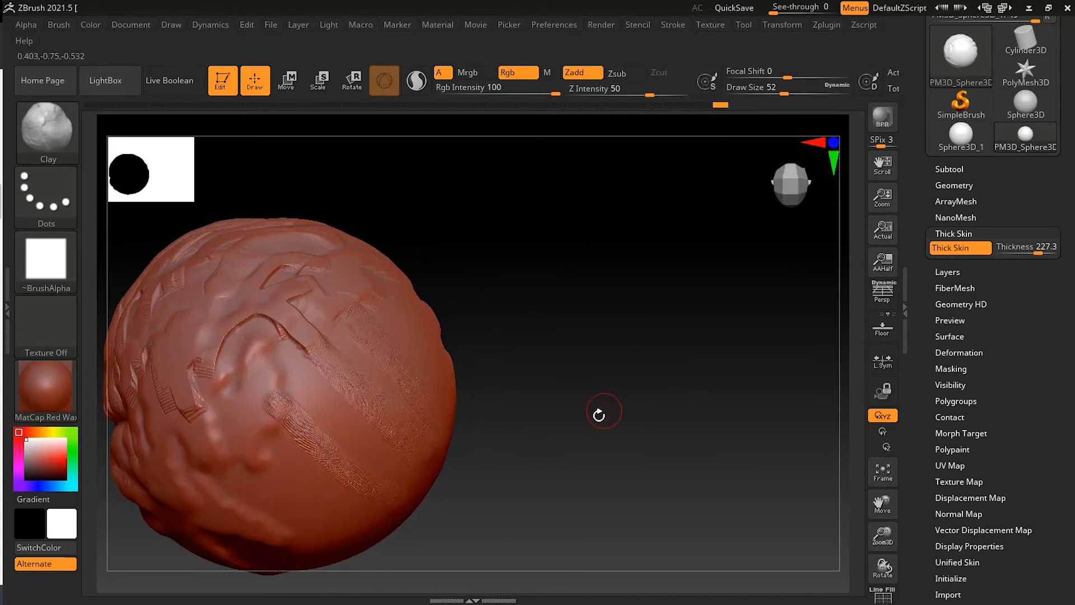
Change the Clay brush alpha to Alpha 18 and brush textured strokes over the smooth side and beside the flat relief.
{"action": "left_click", "coordinate": [46, 259]}
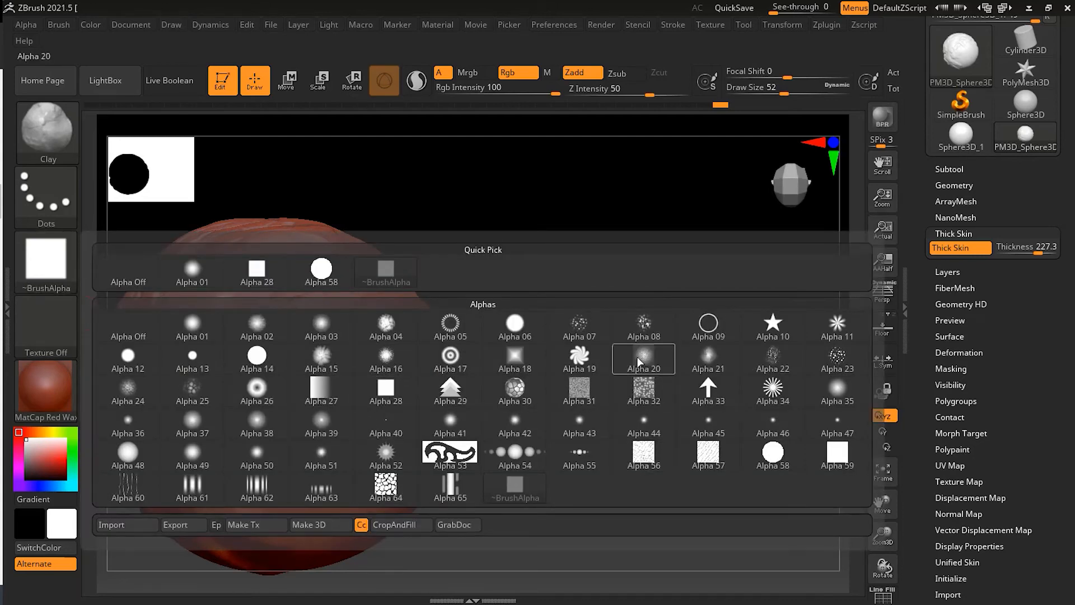
{"action": "left_click", "coordinate": [515, 357]}
{"action": "left_click_drag", "start_coordinate": [302, 378], "coordinate": [408, 496]}
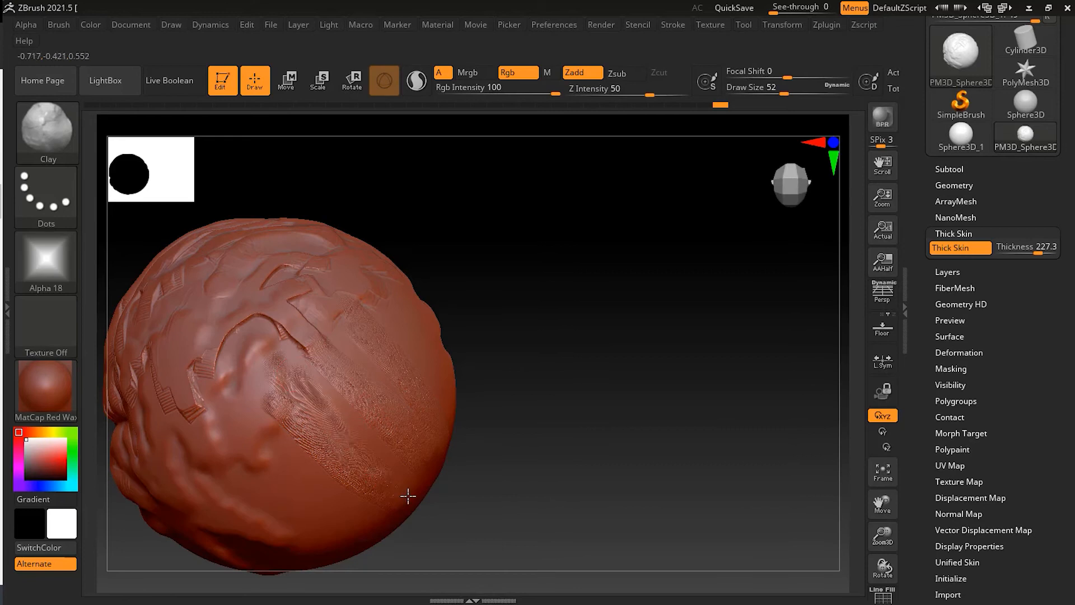
{"action": "mouse_move", "coordinate": [463, 439]}
{"action": "left_mouse_down"}
{"action": "mouse_move", "coordinate": [554, 425]}
{"action": "mouse_move", "coordinate": [292, 329]}
{"action": "left_mouse_up"}
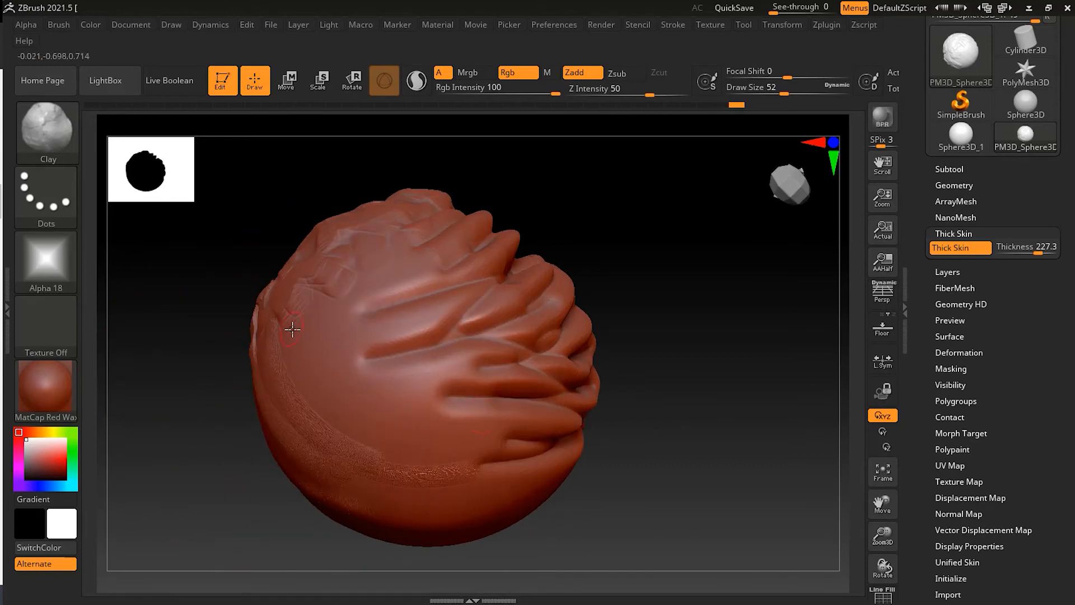
{"action": "key", "text": "ctrl"}
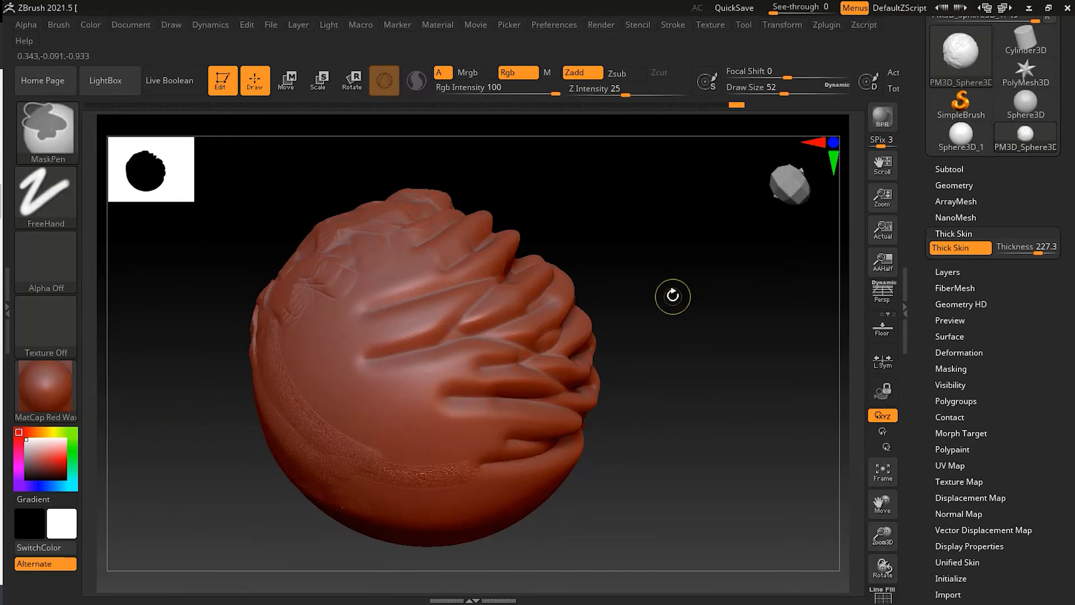
{"action": "mouse_move", "coordinate": [673, 294]}
{"action": "left_mouse_down"}
{"action": "mouse_move", "coordinate": [675, 339]}
{"action": "mouse_move", "coordinate": [718, 356]}
{"action": "mouse_move", "coordinate": [687, 392]}
{"action": "mouse_move", "coordinate": [696, 377]}
{"action": "mouse_move", "coordinate": [629, 425]}
{"action": "mouse_move", "coordinate": [650, 401]}
{"action": "mouse_move", "coordinate": [691, 391]}
{"action": "mouse_move", "coordinate": [662, 473]}
{"action": "mouse_move", "coordinate": [681, 453]}
{"action": "mouse_move", "coordinate": [657, 477]}
{"action": "mouse_move", "coordinate": [619, 428]}
{"action": "mouse_move", "coordinate": [653, 427]}
{"action": "mouse_move", "coordinate": [664, 472]}
{"action": "mouse_move", "coordinate": [693, 380]}
{"action": "mouse_move", "coordinate": [815, 403]}
{"action": "left_mouse_up"}
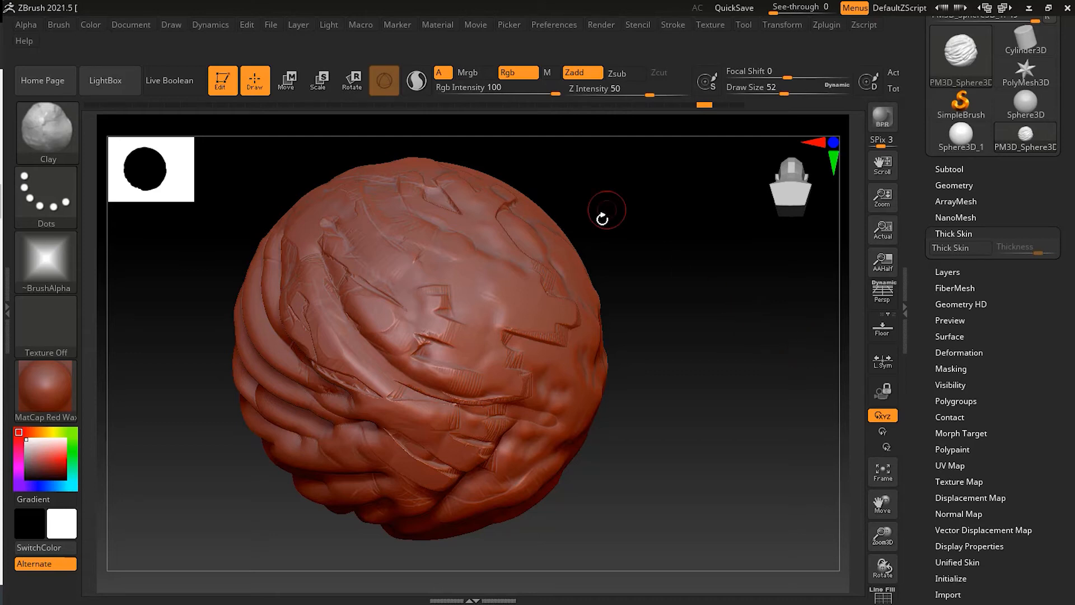
Start a new document without saving changes and load the DemoHeadFemale project from LightBox.
{"action": "left_click", "coordinate": [131, 25]}
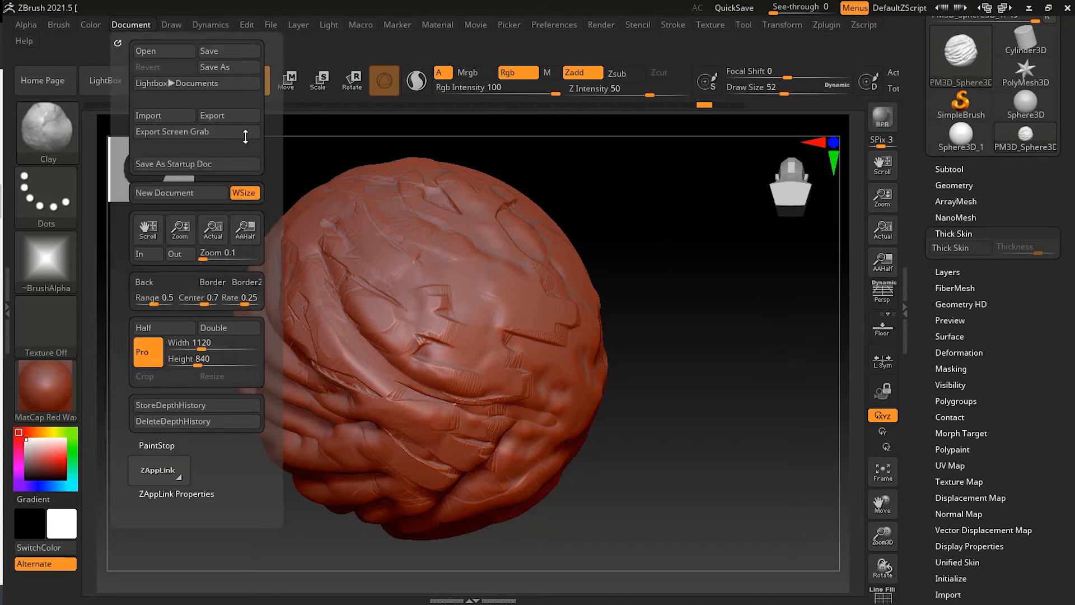
{"action": "left_click", "coordinate": [196, 194]}
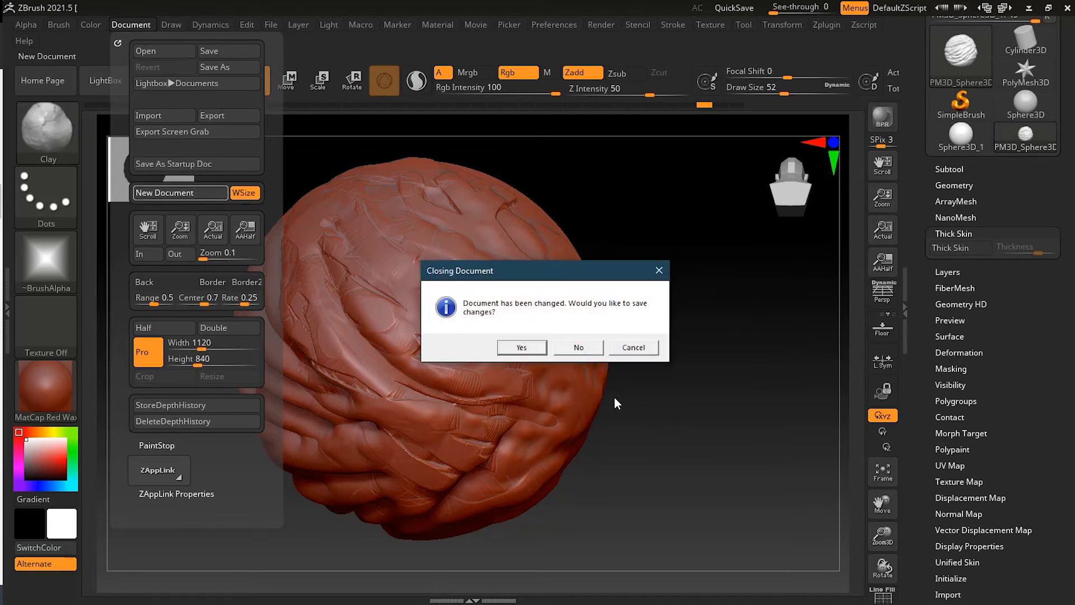
{"action": "left_click", "coordinate": [580, 348]}
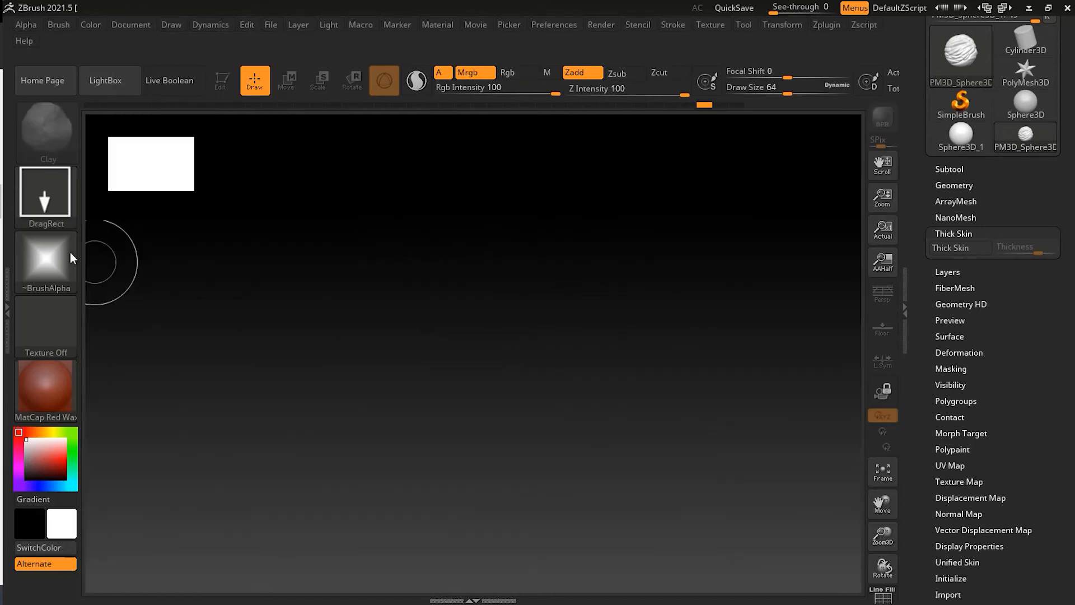
{"action": "left_click", "coordinate": [117, 82]}
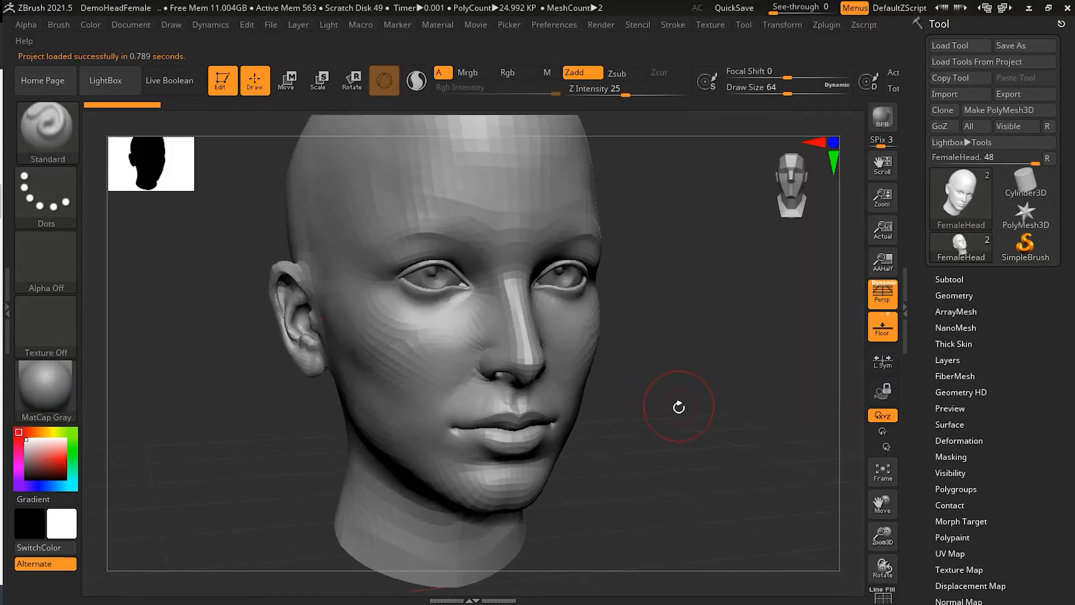
Subdivide the female head mesh to a polycount of about 845 thousand for a smooth surface.
{"action": "key", "text": "ctrl"}
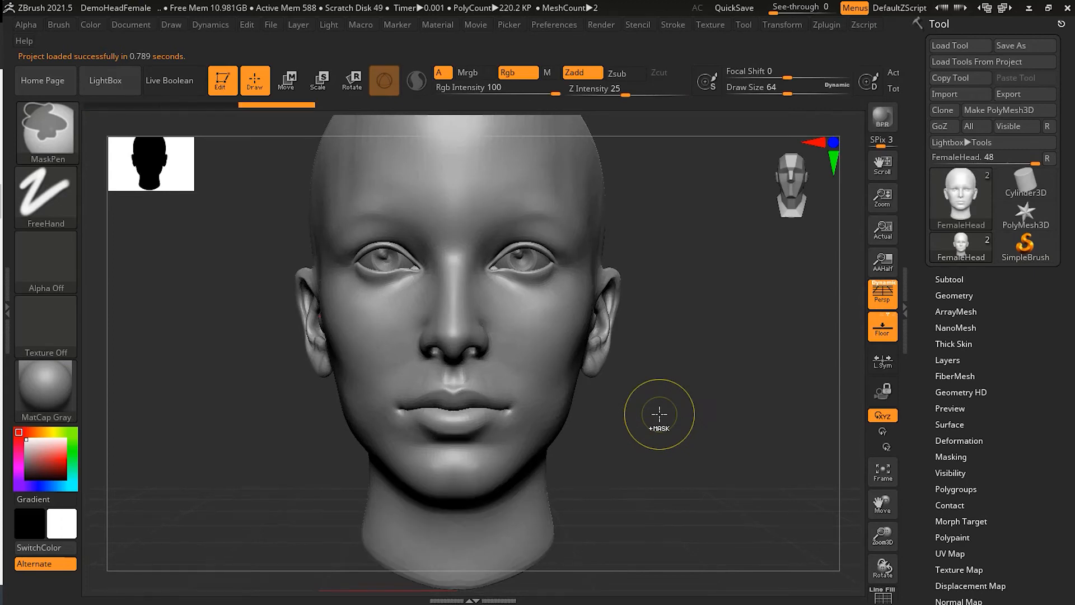
{"action": "key", "text": "ctrl+d"}
{"action": "mouse_move", "coordinate": [704, 409]}
{"action": "left_mouse_down"}
{"action": "mouse_move", "coordinate": [699, 392]}
{"action": "mouse_move", "coordinate": [495, 405]}
{"action": "left_mouse_up"}
{"action": "left_click_drag", "start_coordinate": [740, 420], "coordinate": [780, 413], "text": "shift"}
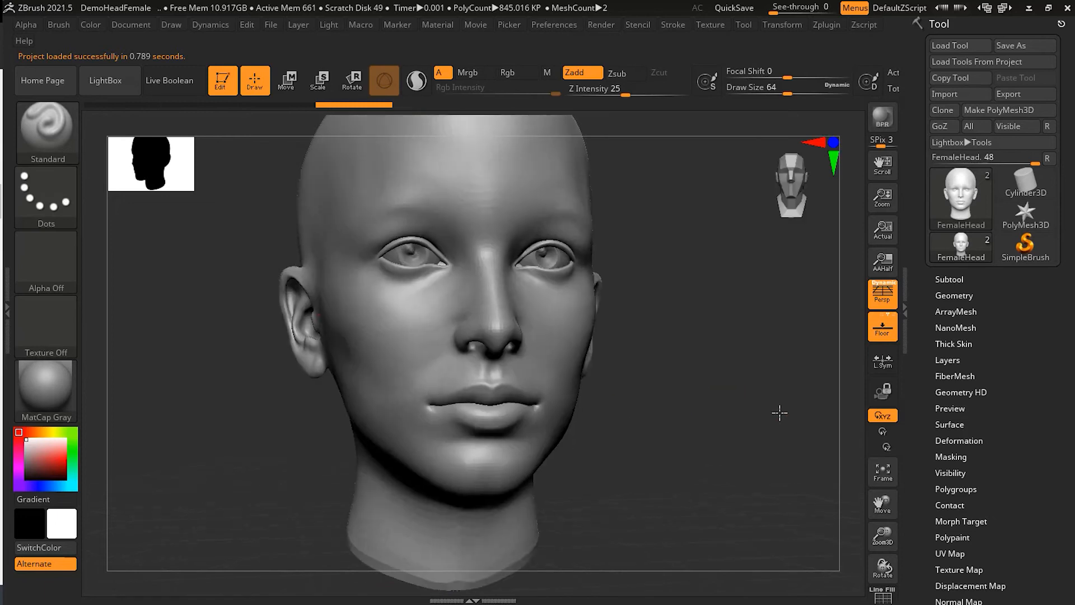
{"action": "left_click_drag", "start_coordinate": [692, 400], "coordinate": [657, 408]}
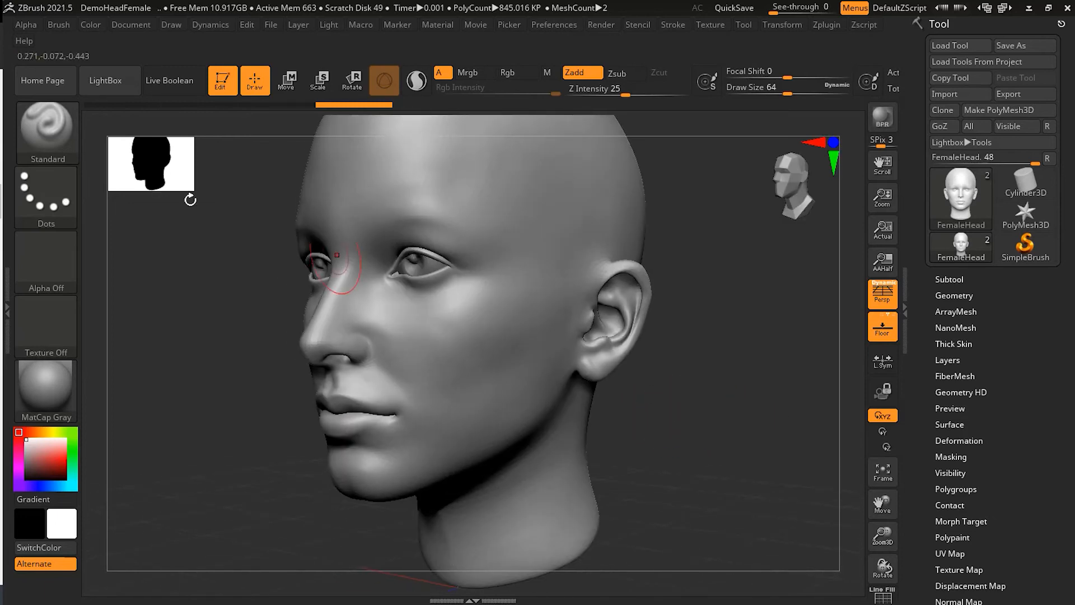
Frame the cheek in a side view of the head and reduce the Standard brush's draw size to 10.
{"action": "left_click", "coordinate": [61, 136]}
{"action": "left_click", "coordinate": [62, 136]}
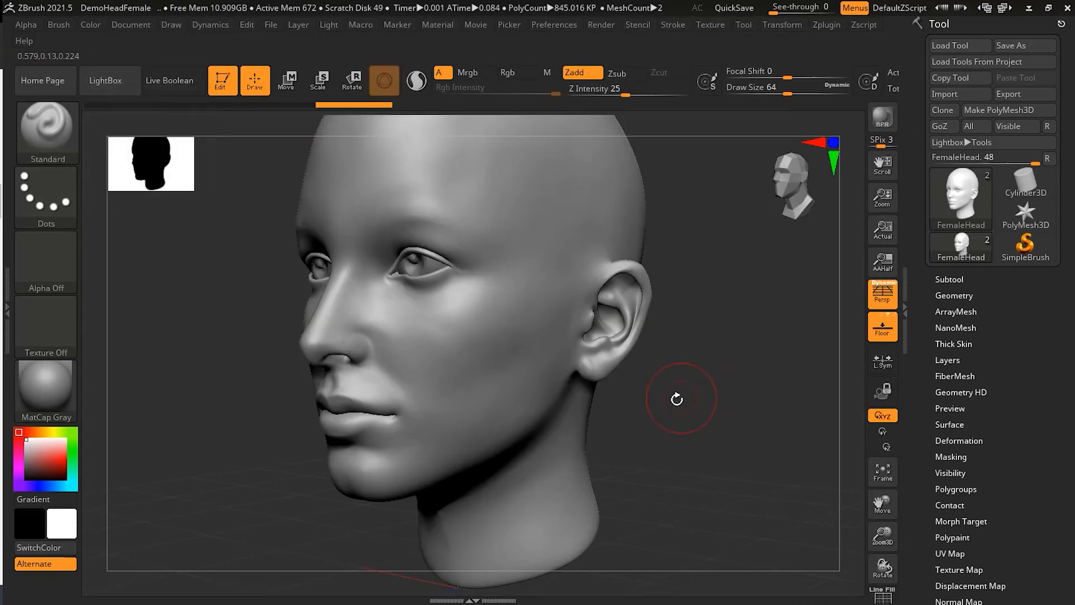
{"action": "left_click_drag", "start_coordinate": [677, 400], "coordinate": [710, 413]}
{"action": "left_click_drag", "start_coordinate": [727, 416], "coordinate": [728, 427], "text": "alt"}
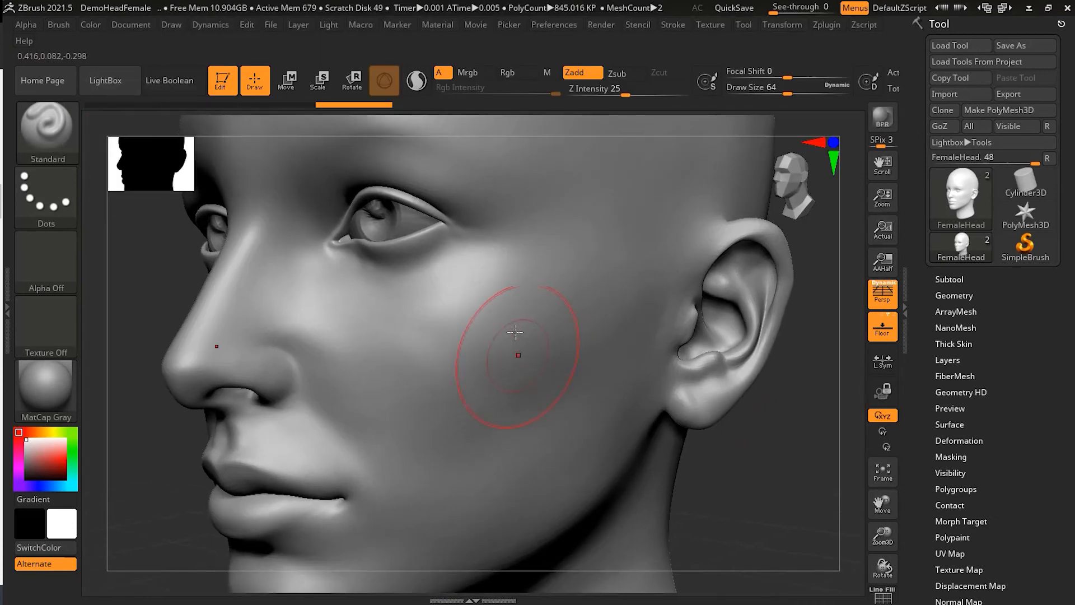
{"action": "key", "text": "bracketleft"}
{"action": "key", "text": "bracketleft"}
{"action": "key", "text": "bracketleft"}
{"action": "key", "text": "bracketleft"}
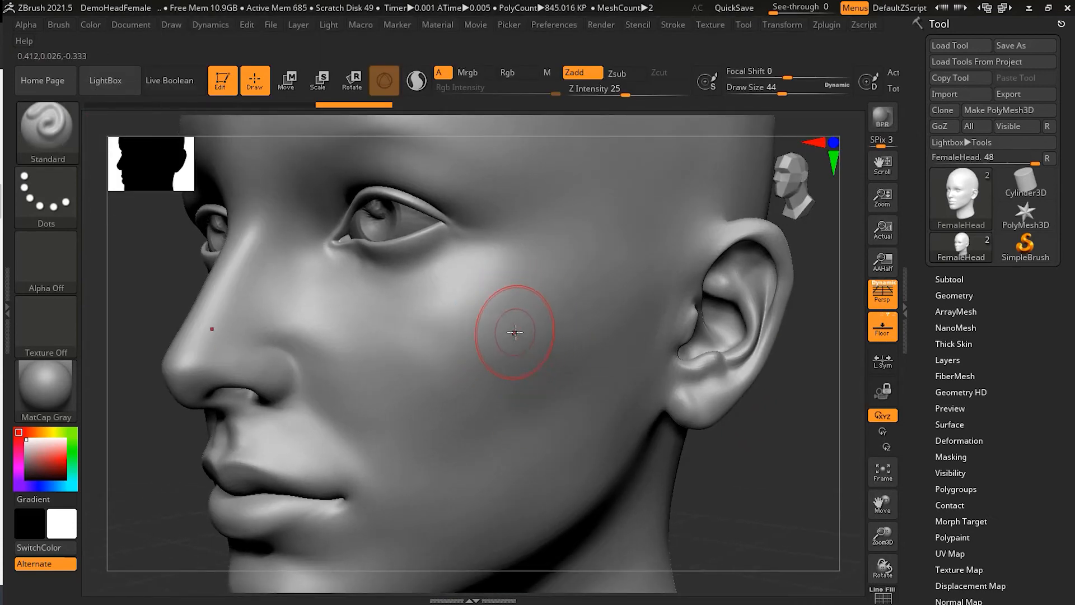
{"action": "key", "text": "bracketleft"}
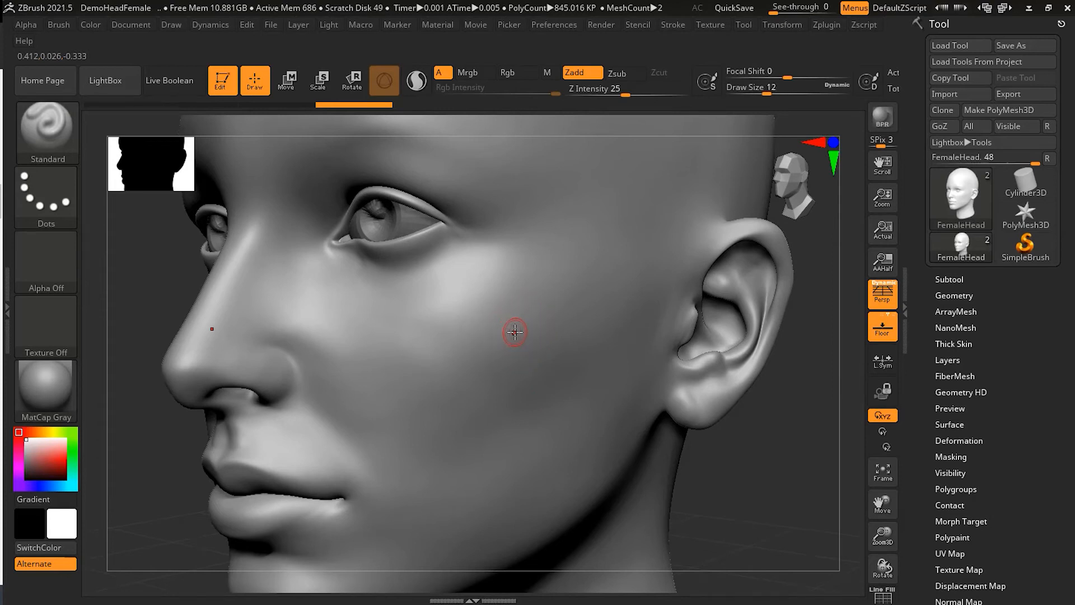
{"action": "key", "text": "bracketleft"}
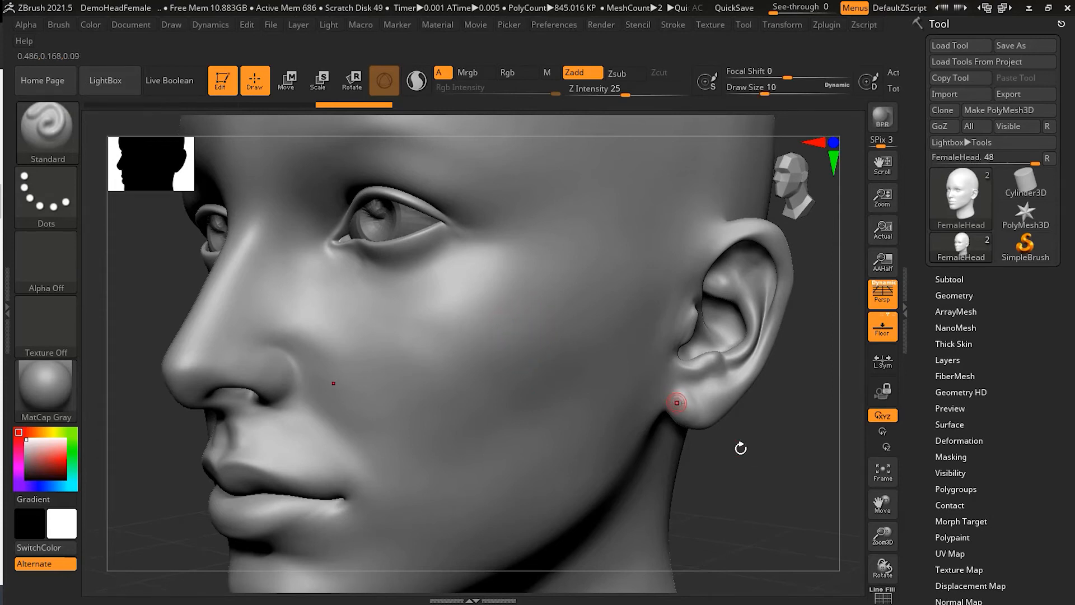
{"action": "left_click_drag", "start_coordinate": [754, 452], "coordinate": [746, 442]}
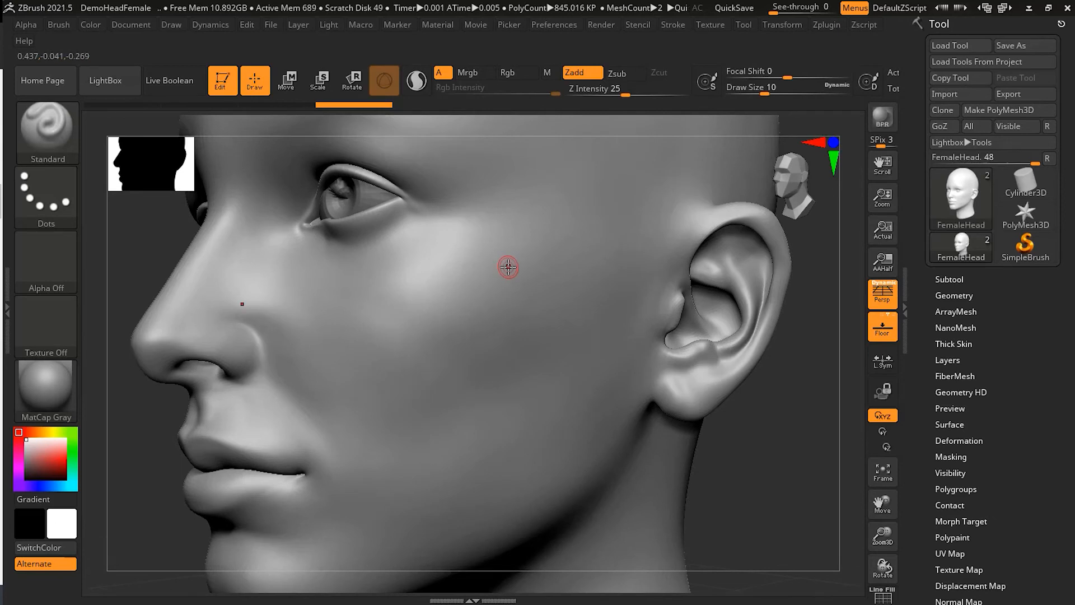
Turn on Thick Skin for the head and set its thickness to about 35.47.
{"action": "left_click", "coordinate": [970, 344]}
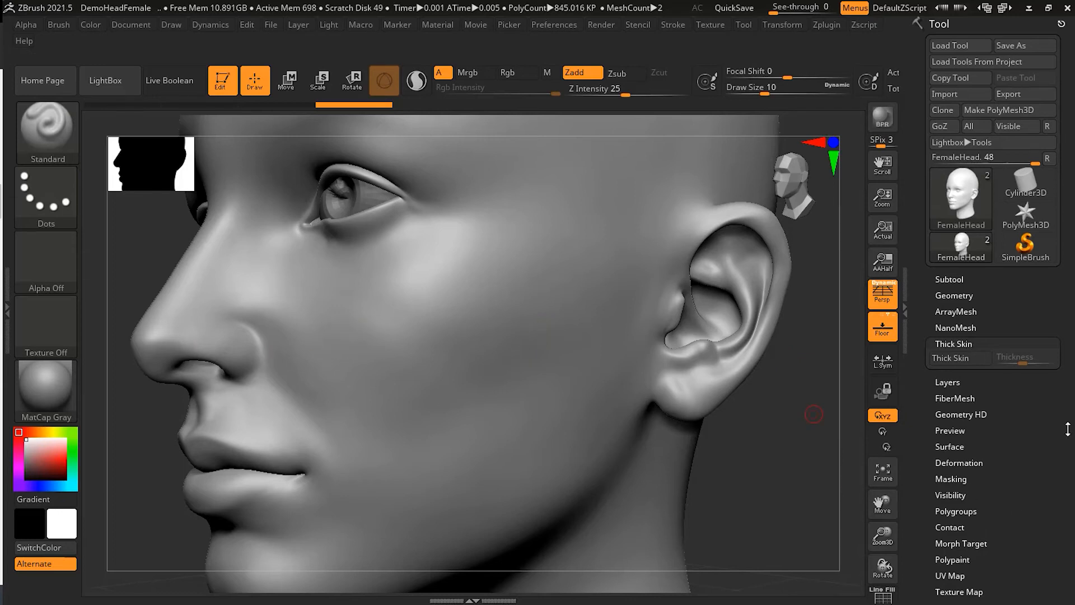
{"action": "left_click", "coordinate": [966, 360]}
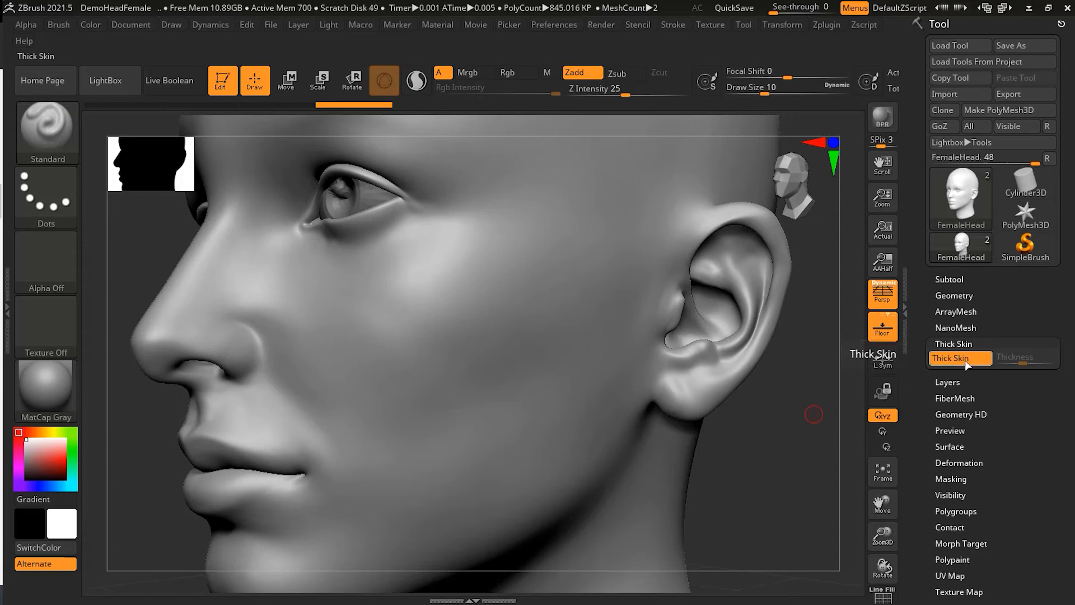
{"action": "left_click", "coordinate": [1025, 363]}
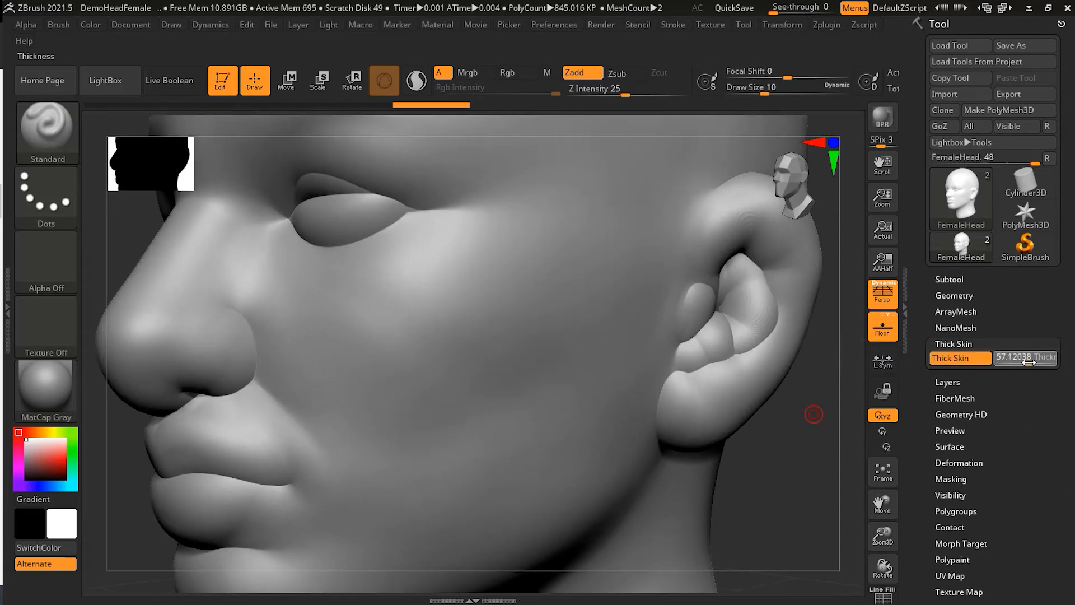
{"action": "left_click_drag", "start_coordinate": [1028, 362], "coordinate": [1027, 362]}
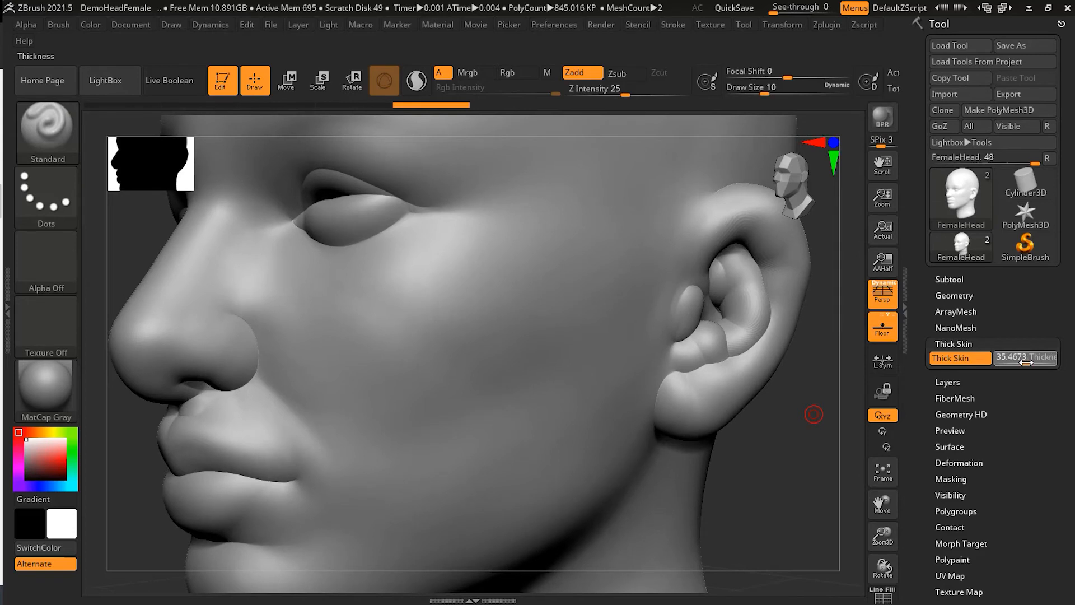
{"action": "left_click", "coordinate": [1026, 363]}
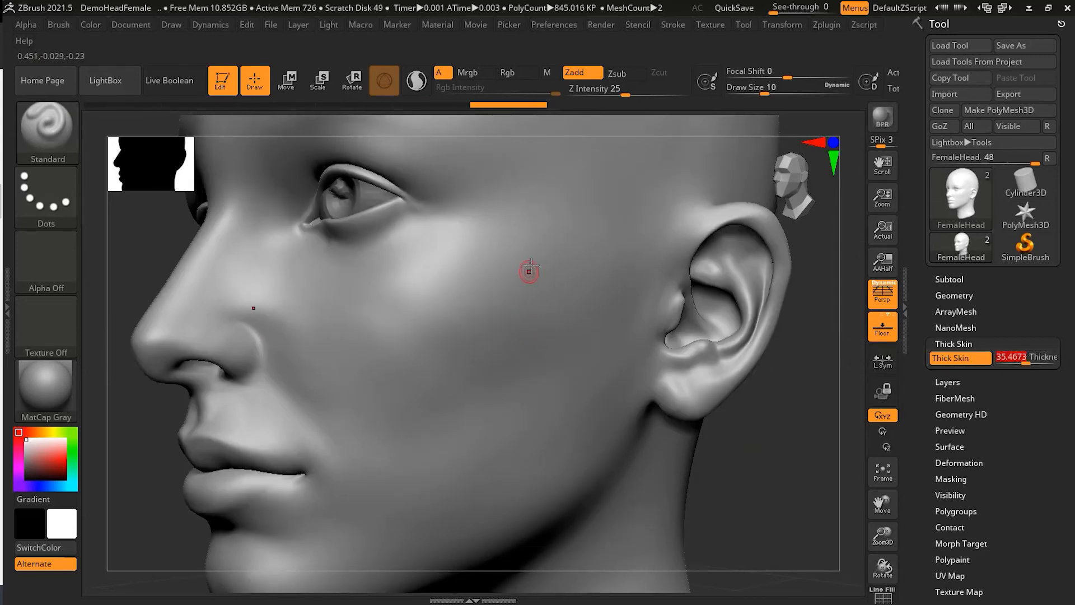
Try layered diagonal Standard brush strokes across the cheek at draw sizes 10 and 30, and undo them.
{"action": "left_click_drag", "start_coordinate": [533, 250], "coordinate": [410, 373]}
{"action": "left_click_drag", "start_coordinate": [539, 259], "coordinate": [399, 409]}
{"action": "left_click_drag", "start_coordinate": [546, 283], "coordinate": [395, 444]}
{"action": "left_click_drag", "start_coordinate": [580, 294], "coordinate": [479, 417]}
{"action": "mouse_move", "coordinate": [419, 486]}
{"action": "left_mouse_down"}
{"action": "mouse_move", "coordinate": [559, 275]}
{"action": "mouse_move", "coordinate": [404, 420]}
{"action": "mouse_move", "coordinate": [438, 411]}
{"action": "mouse_move", "coordinate": [442, 463]}
{"action": "mouse_move", "coordinate": [425, 448]}
{"action": "mouse_move", "coordinate": [491, 278]}
{"action": "mouse_move", "coordinate": [434, 433]}
{"action": "mouse_move", "coordinate": [531, 353]}
{"action": "mouse_move", "coordinate": [488, 401]}
{"action": "mouse_move", "coordinate": [502, 350]}
{"action": "mouse_move", "coordinate": [483, 303]}
{"action": "mouse_move", "coordinate": [497, 371]}
{"action": "mouse_move", "coordinate": [455, 412]}
{"action": "mouse_move", "coordinate": [425, 347]}
{"action": "mouse_move", "coordinate": [470, 268]}
{"action": "mouse_move", "coordinate": [493, 415]}
{"action": "mouse_move", "coordinate": [538, 392]}
{"action": "left_mouse_up"}
{"action": "key", "text": "bracketright"}
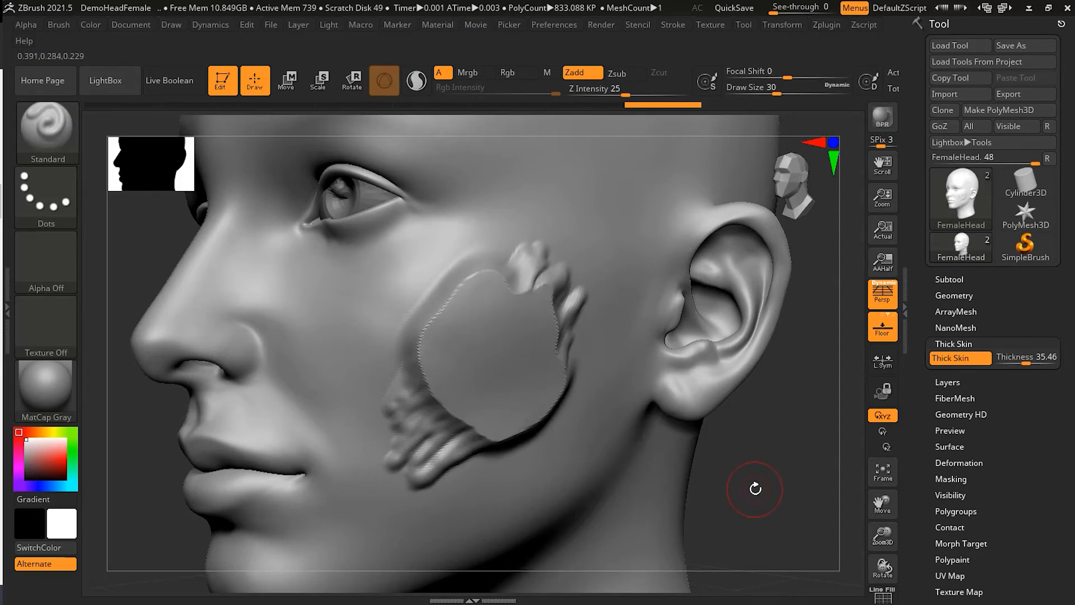
{"action": "left_click_drag", "start_coordinate": [755, 489], "coordinate": [782, 487]}
{"action": "key", "text": "ctrl"}
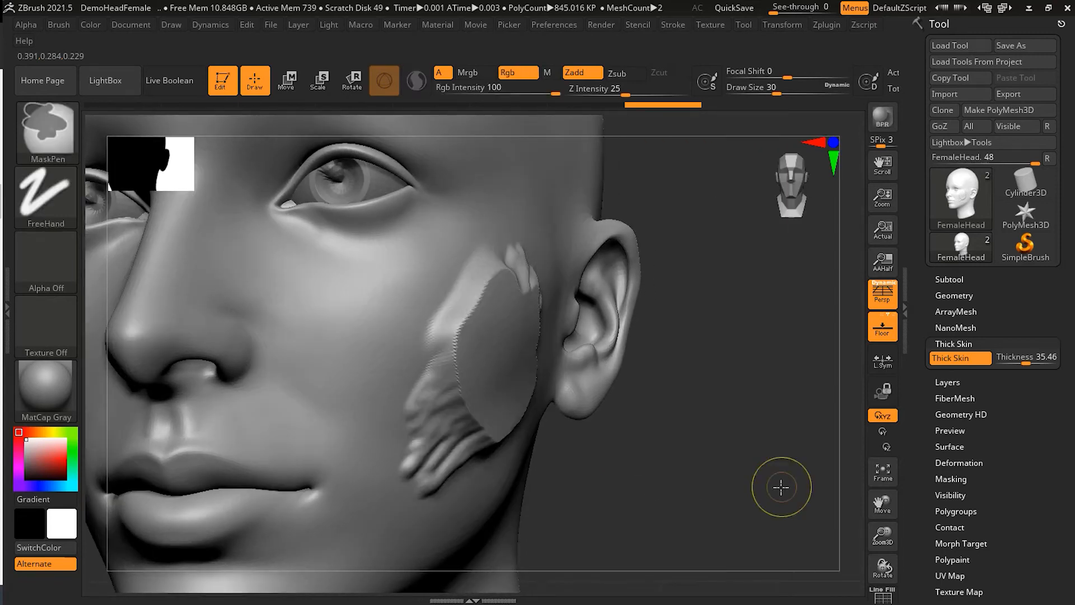
{"action": "key", "text": "ctrl+z"}
{"action": "key", "text": "ctrl+z"}
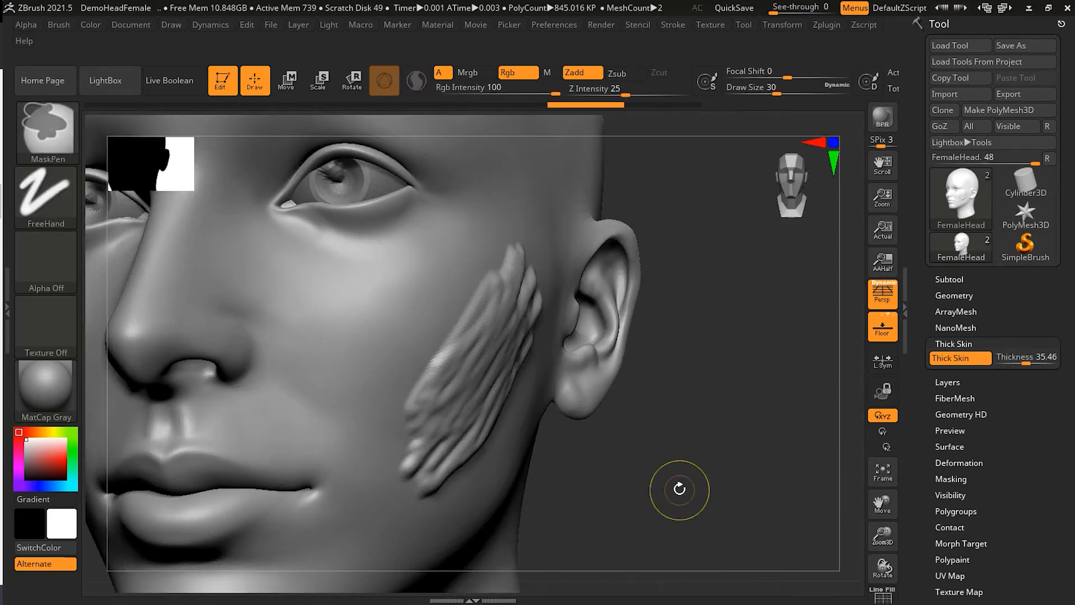
Lower the Thick Skin thickness to about 15.74, try strokes on the cheek at draw size 30, and undo them.
{"action": "left_click_drag", "start_coordinate": [1027, 363], "coordinate": [1023, 364]}
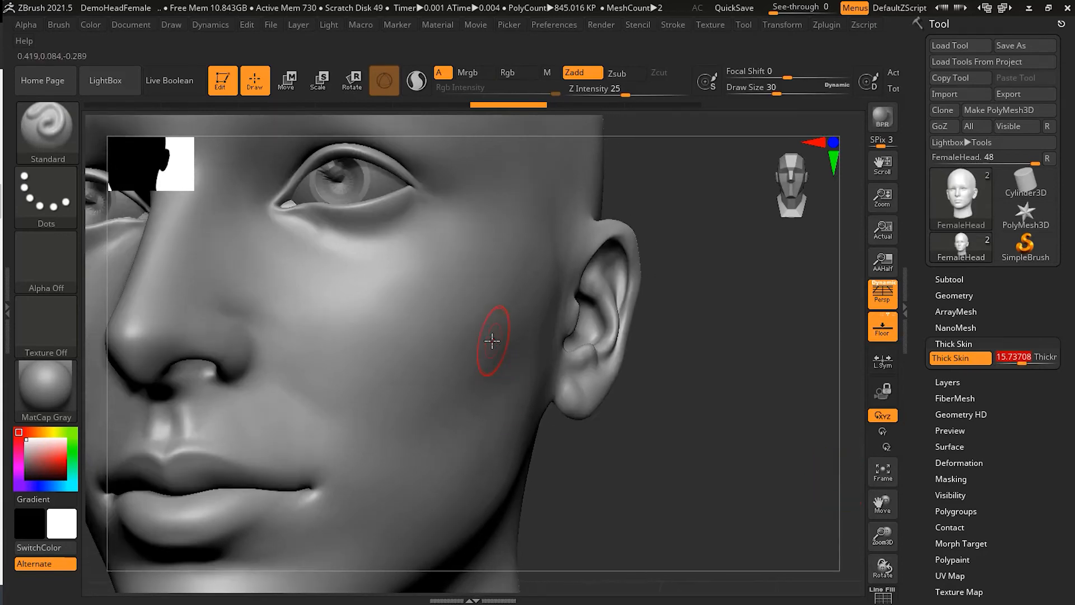
{"action": "mouse_move", "coordinate": [504, 350]}
{"action": "left_mouse_down"}
{"action": "mouse_move", "coordinate": [449, 431]}
{"action": "mouse_move", "coordinate": [511, 301]}
{"action": "mouse_move", "coordinate": [403, 364]}
{"action": "mouse_move", "coordinate": [471, 493]}
{"action": "left_mouse_up"}
{"action": "key", "text": "ctrl+z"}
{"action": "mouse_move", "coordinate": [727, 480]}
{"action": "left_mouse_down"}
{"action": "mouse_move", "coordinate": [713, 477]}
{"action": "mouse_move", "coordinate": [725, 474]}
{"action": "left_mouse_up"}
{"action": "left_click_drag", "start_coordinate": [566, 276], "coordinate": [462, 387]}
{"action": "key", "text": "ctrl+z"}
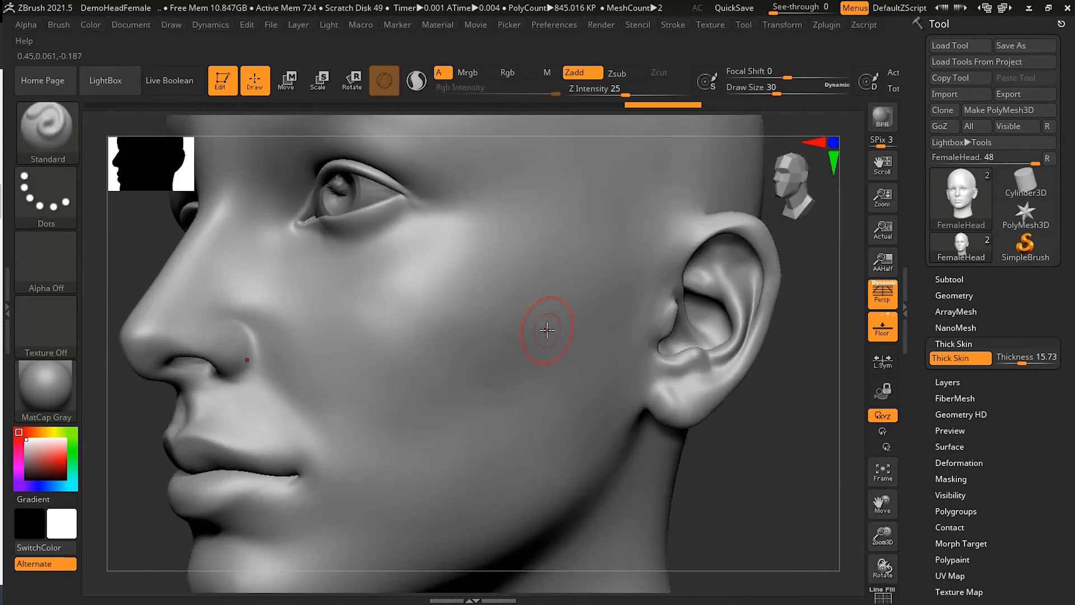
Reduce the draw size to 10 and try fine strokes down the side of the cheek.
{"action": "key", "text": "bracketleft"}
{"action": "key", "text": "bracketleft"}
{"action": "key", "text": "bracketleft"}
{"action": "key", "text": "bracketleft"}
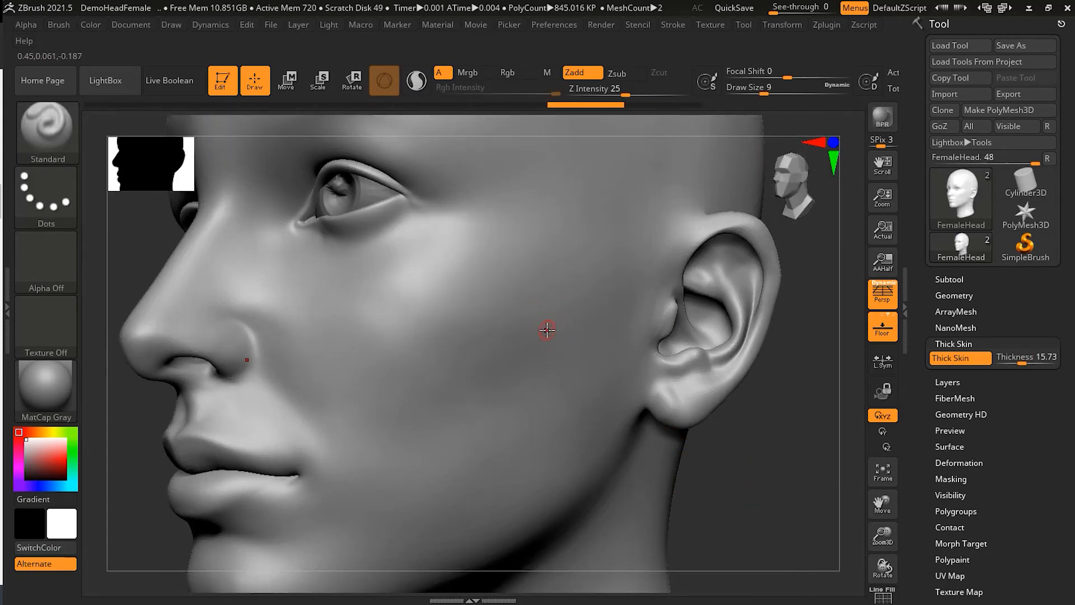
{"action": "left_click_drag", "start_coordinate": [770, 486], "coordinate": [759, 486]}
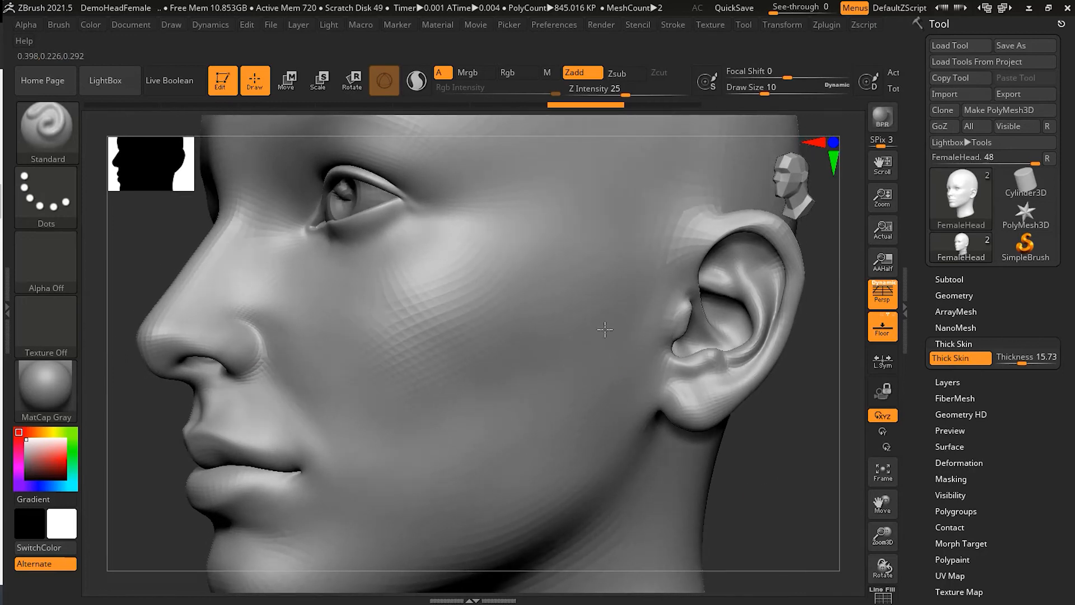
{"action": "mouse_move", "coordinate": [580, 239]}
{"action": "left_mouse_down"}
{"action": "mouse_move", "coordinate": [493, 315]}
{"action": "mouse_move", "coordinate": [378, 371]}
{"action": "mouse_move", "coordinate": [423, 495]}
{"action": "mouse_move", "coordinate": [591, 364]}
{"action": "mouse_move", "coordinate": [564, 243]}
{"action": "mouse_move", "coordinate": [443, 336]}
{"action": "mouse_move", "coordinate": [516, 296]}
{"action": "mouse_move", "coordinate": [465, 338]}
{"action": "mouse_move", "coordinate": [381, 385]}
{"action": "mouse_move", "coordinate": [439, 358]}
{"action": "mouse_move", "coordinate": [355, 394]}
{"action": "mouse_move", "coordinate": [376, 393]}
{"action": "mouse_move", "coordinate": [401, 482]}
{"action": "mouse_move", "coordinate": [421, 464]}
{"action": "mouse_move", "coordinate": [417, 417]}
{"action": "mouse_move", "coordinate": [413, 498]}
{"action": "mouse_move", "coordinate": [427, 516]}
{"action": "mouse_move", "coordinate": [450, 468]}
{"action": "mouse_move", "coordinate": [583, 399]}
{"action": "mouse_move", "coordinate": [530, 430]}
{"action": "left_mouse_up"}
{"action": "mouse_move", "coordinate": [584, 381]}
{"action": "left_mouse_down"}
{"action": "mouse_move", "coordinate": [557, 283]}
{"action": "mouse_move", "coordinate": [590, 381]}
{"action": "mouse_move", "coordinate": [579, 361]}
{"action": "left_mouse_up"}
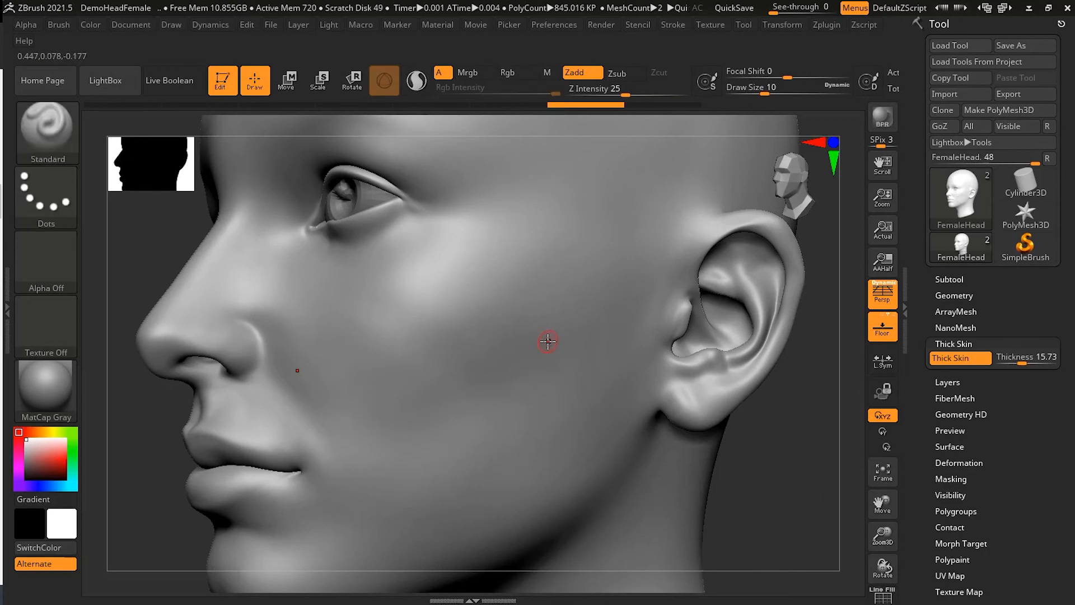
Open the Lazy Mouse settings in the brush's stroke options.
{"action": "left_click", "coordinate": [673, 25]}
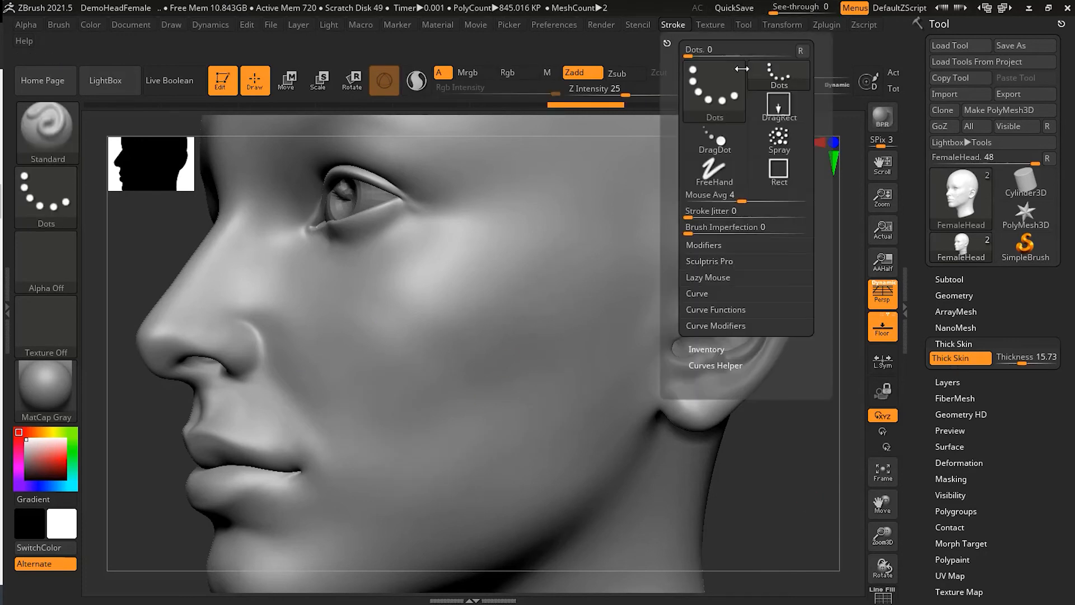
{"action": "left_click", "coordinate": [752, 275]}
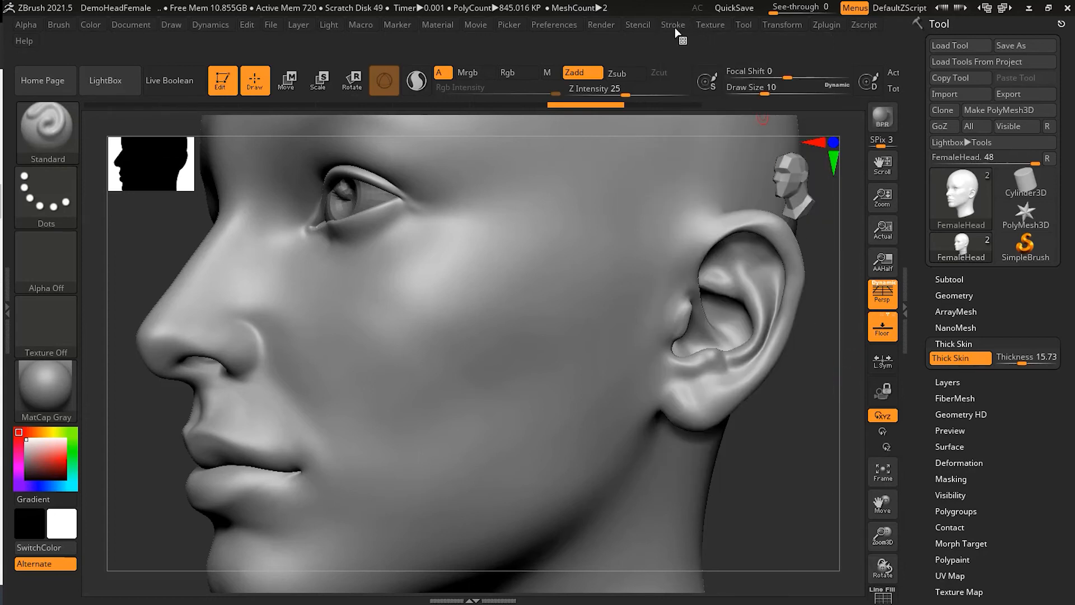
{"action": "left_click", "coordinate": [674, 26]}
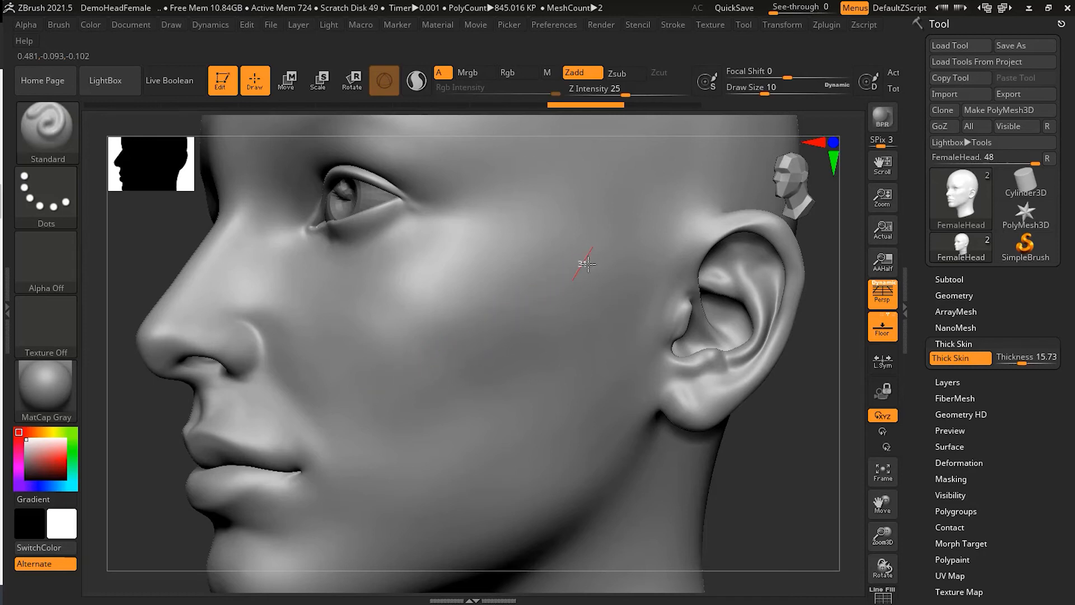
Try connected straight strokes from the outer cheek toward the mouth corner and down the jaw, and undo them.
{"action": "mouse_move", "coordinate": [587, 263]}
{"action": "left_mouse_down"}
{"action": "mouse_move", "coordinate": [459, 314]}
{"action": "mouse_move", "coordinate": [362, 402]}
{"action": "mouse_move", "coordinate": [339, 405]}
{"action": "mouse_move", "coordinate": [352, 409]}
{"action": "mouse_move", "coordinate": [588, 266]}
{"action": "mouse_move", "coordinate": [263, 413]}
{"action": "mouse_move", "coordinate": [318, 414]}
{"action": "mouse_move", "coordinate": [344, 402]}
{"action": "mouse_move", "coordinate": [336, 407]}
{"action": "left_mouse_up"}
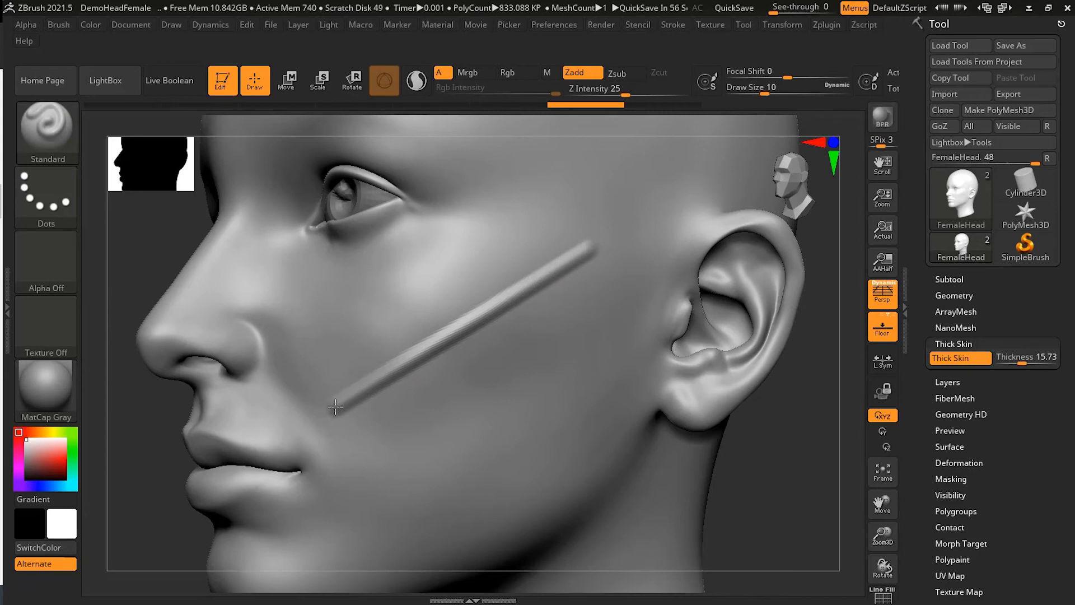
{"action": "mouse_move", "coordinate": [344, 428]}
{"action": "left_mouse_down"}
{"action": "mouse_move", "coordinate": [390, 526]}
{"action": "mouse_move", "coordinate": [598, 402]}
{"action": "mouse_move", "coordinate": [580, 407]}
{"action": "left_mouse_up"}
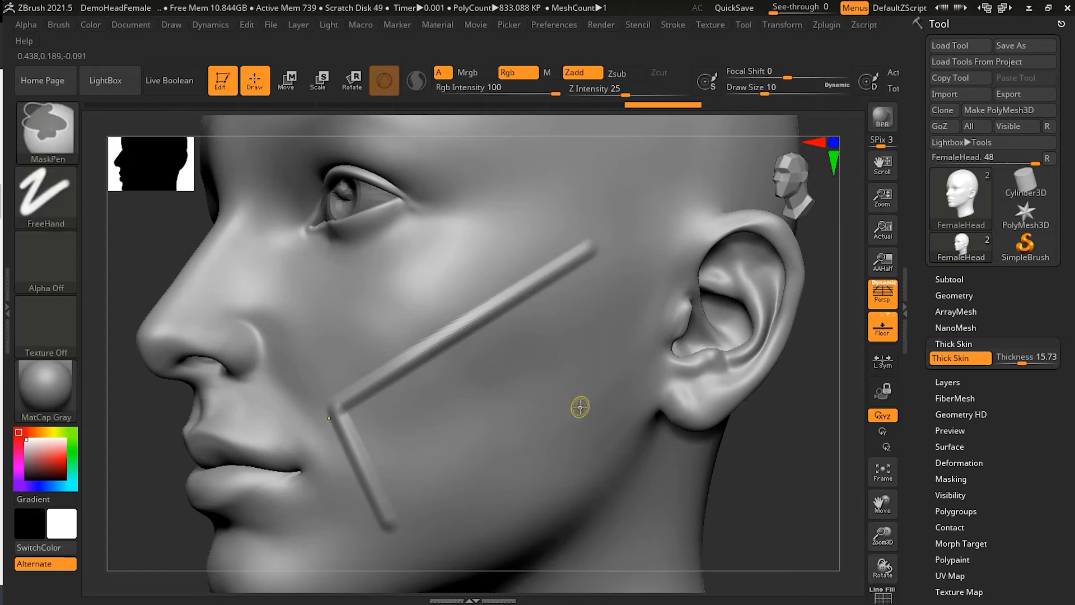
{"action": "key", "text": "ctrl+z"}
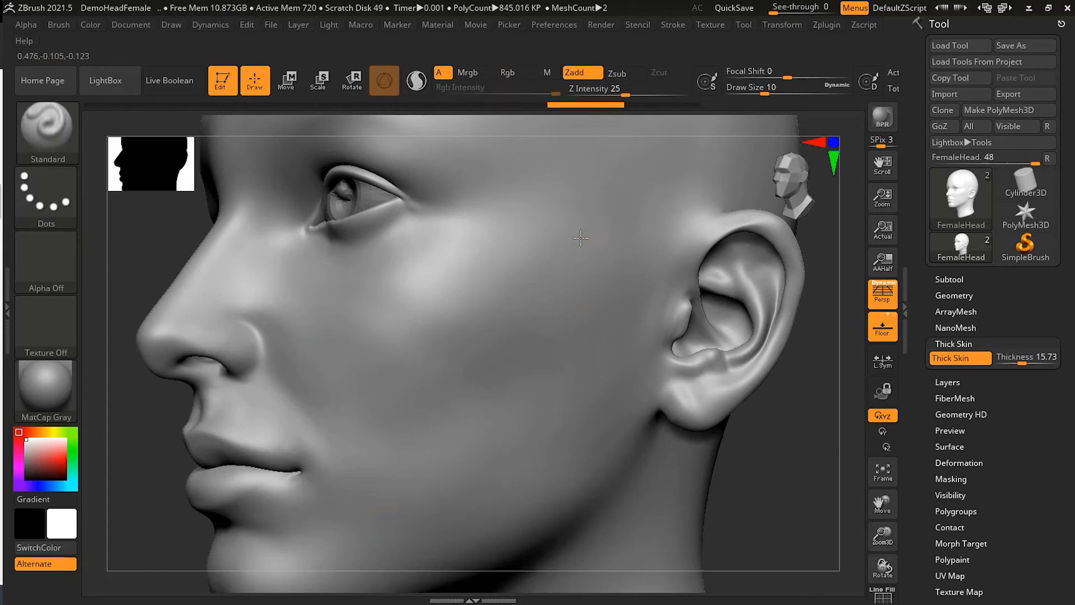
{"action": "left_click_drag", "start_coordinate": [584, 236], "coordinate": [551, 263]}
{"action": "key", "text": "ctrl+z"}
Draw a closed four-sided outline on the cheek with straight, connected Standard brush strokes.
{"action": "mouse_move", "coordinate": [585, 233]}
{"action": "left_mouse_down"}
{"action": "mouse_move", "coordinate": [431, 358]}
{"action": "mouse_move", "coordinate": [338, 406]}
{"action": "left_mouse_up"}
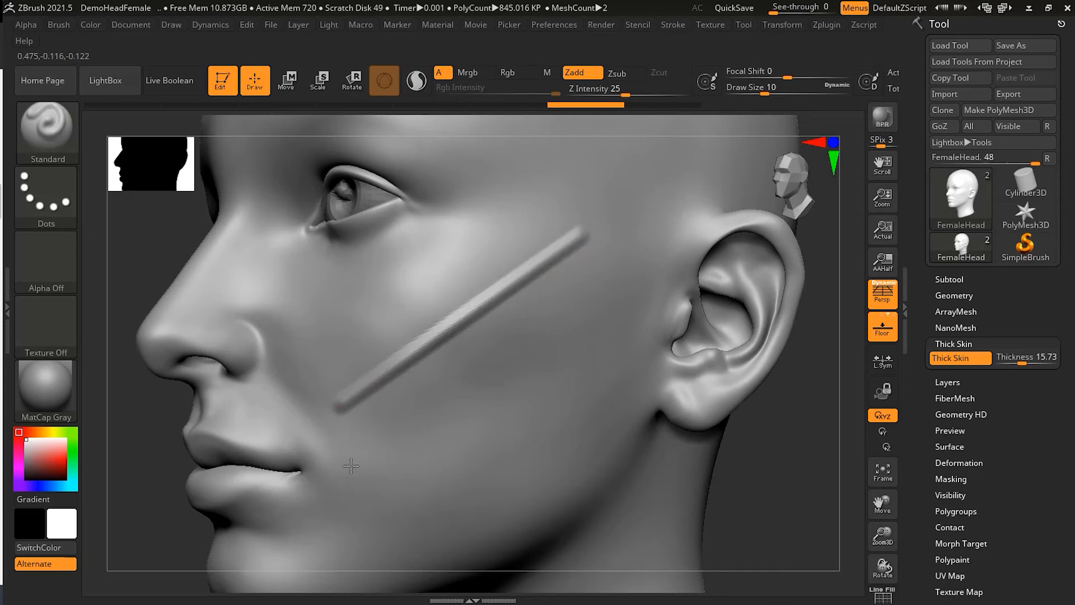
{"action": "mouse_move", "coordinate": [351, 466]}
{"action": "left_mouse_down"}
{"action": "mouse_move", "coordinate": [353, 533]}
{"action": "mouse_move", "coordinate": [546, 411]}
{"action": "left_mouse_up"}
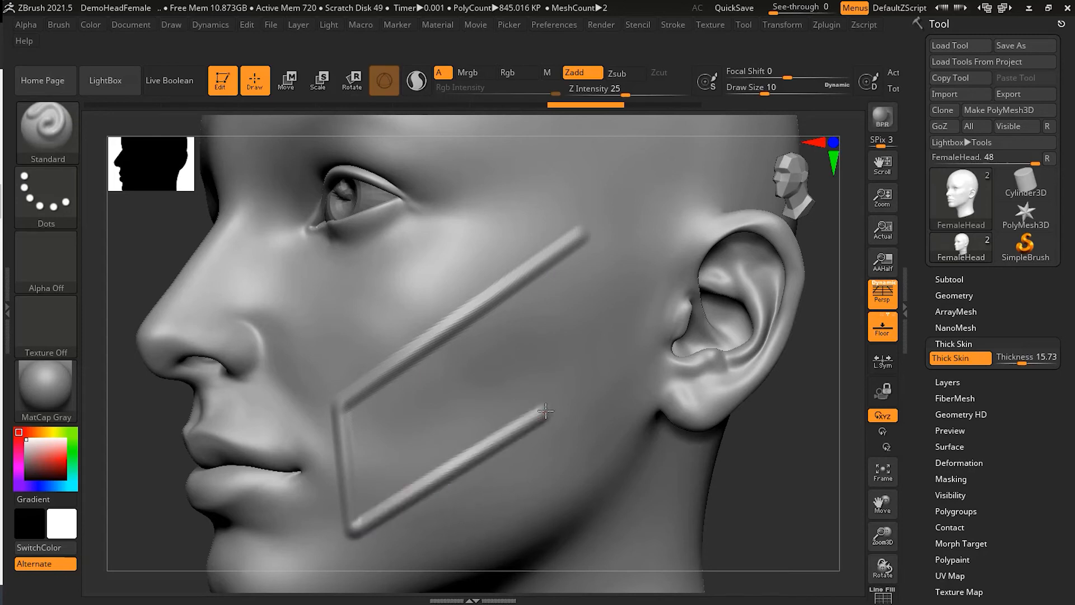
{"action": "left_click_drag", "start_coordinate": [570, 303], "coordinate": [578, 234]}
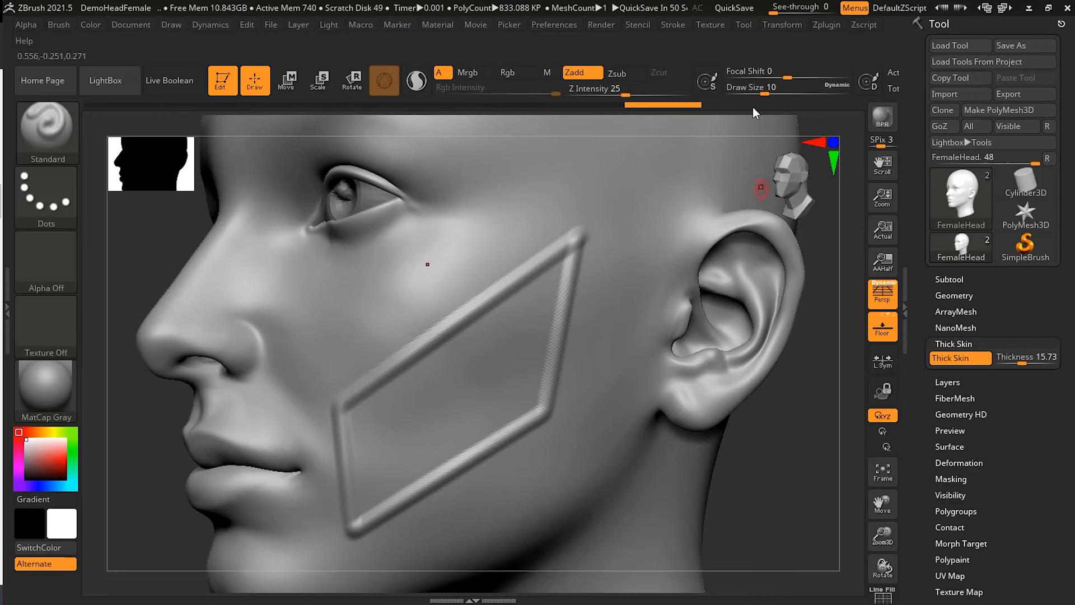
Open the stroke modifiers, use ReplayLast on the cheek outline, and check both cheeks from the front.
{"action": "left_click", "coordinate": [673, 25]}
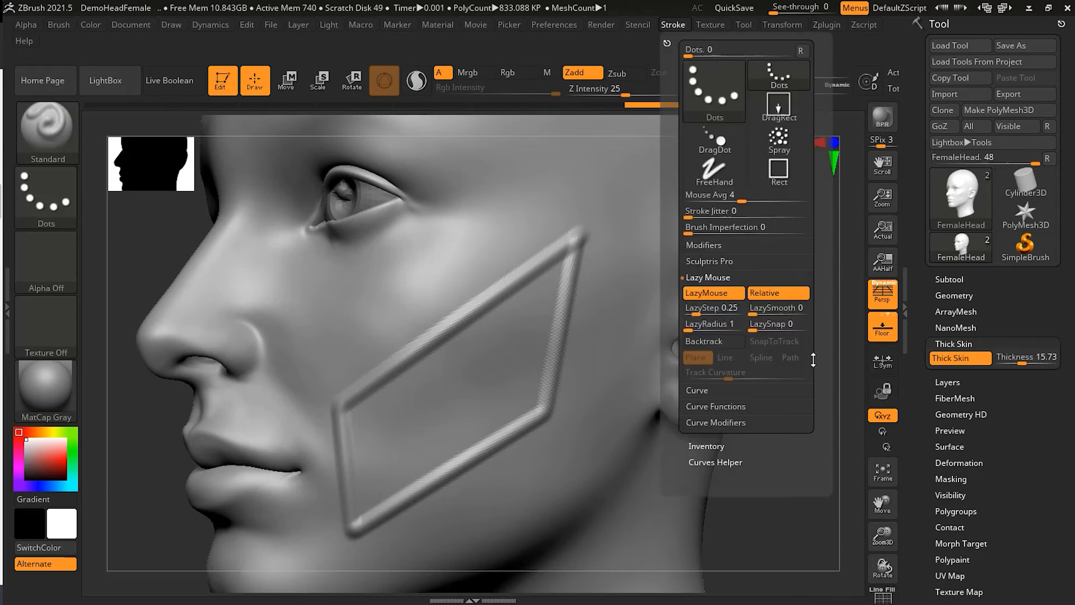
{"action": "left_click", "coordinate": [710, 245]}
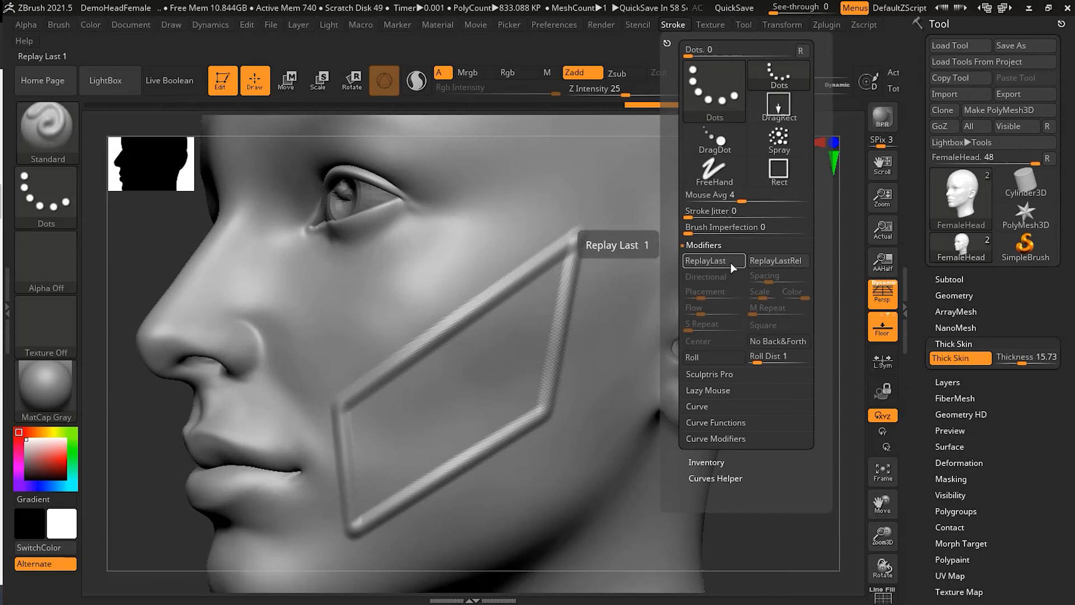
{"action": "left_click", "coordinate": [727, 263]}
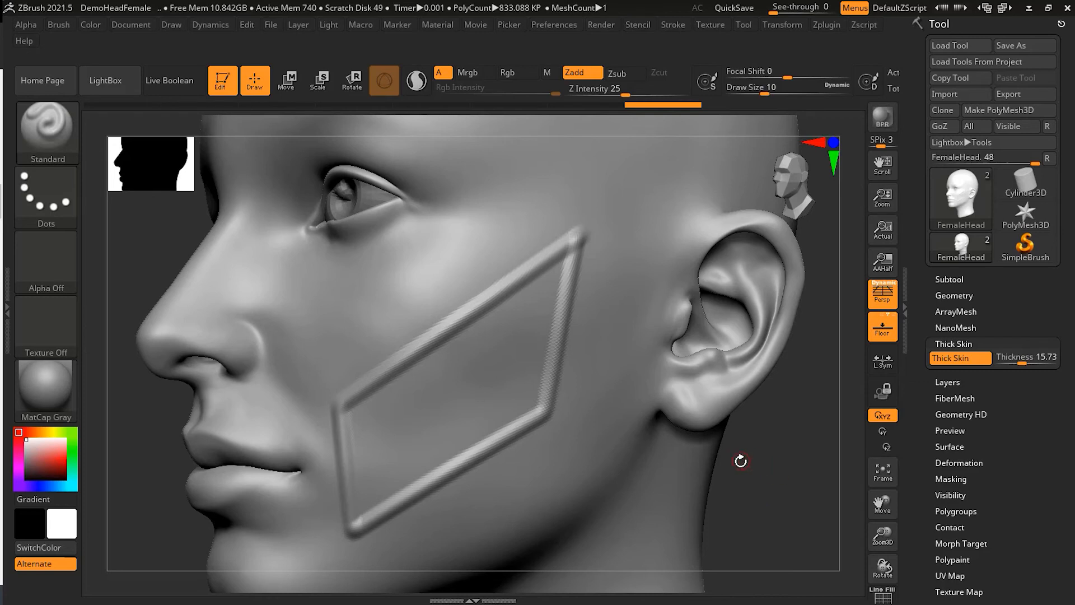
{"action": "left_click_drag", "start_coordinate": [741, 459], "coordinate": [646, 485]}
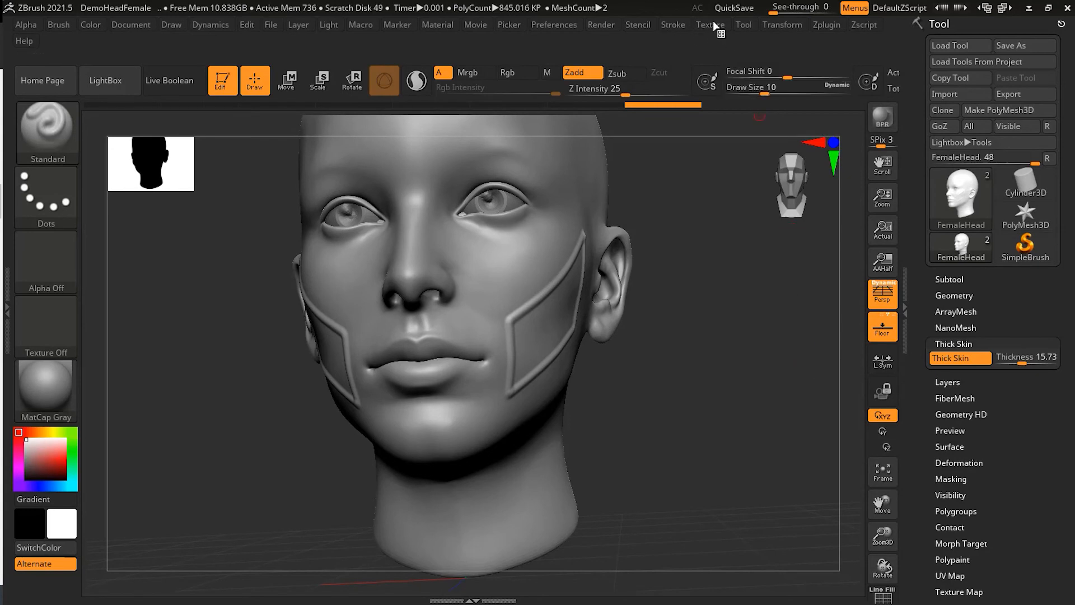
Repeat the last cheek stroke with ReplayLast in the stroke modifiers, and inspect the outline from the side.
{"action": "left_click", "coordinate": [673, 25]}
{"action": "left_click", "coordinate": [673, 24]}
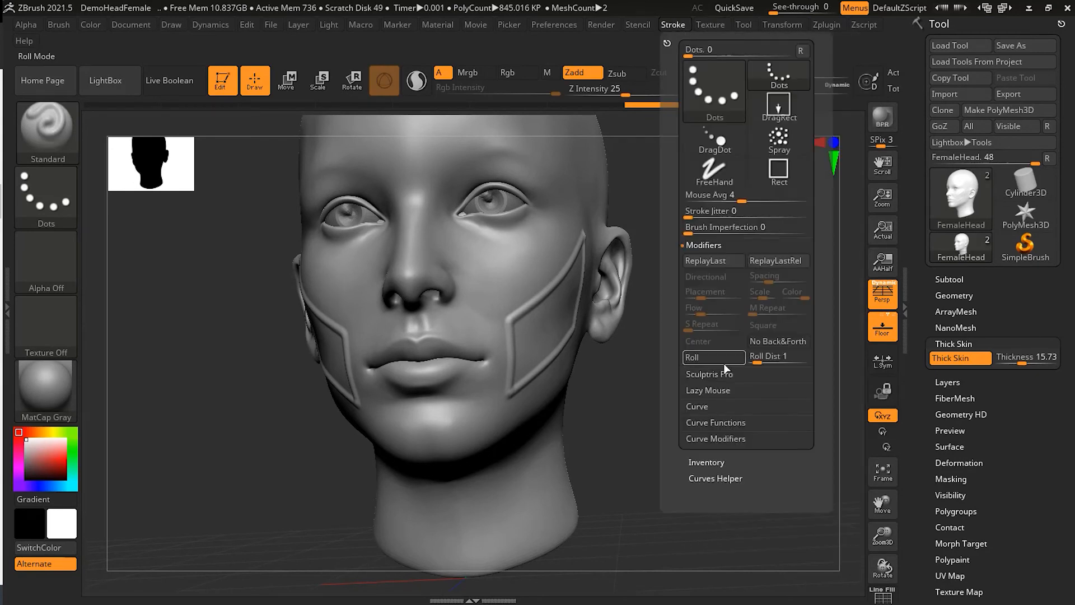
{"action": "left_click", "coordinate": [709, 260]}
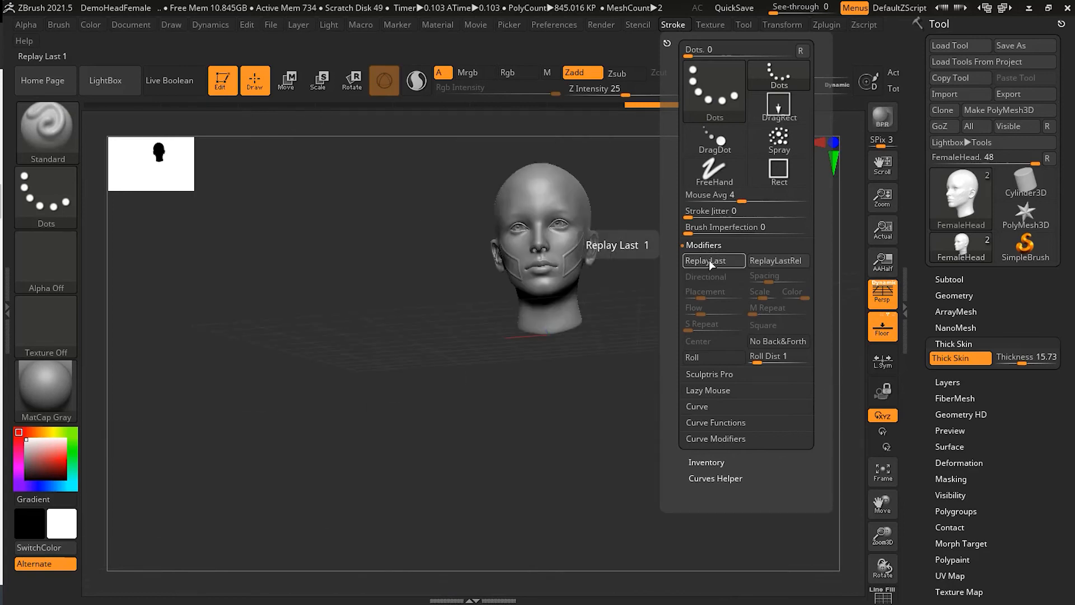
{"action": "left_click", "coordinate": [709, 260]}
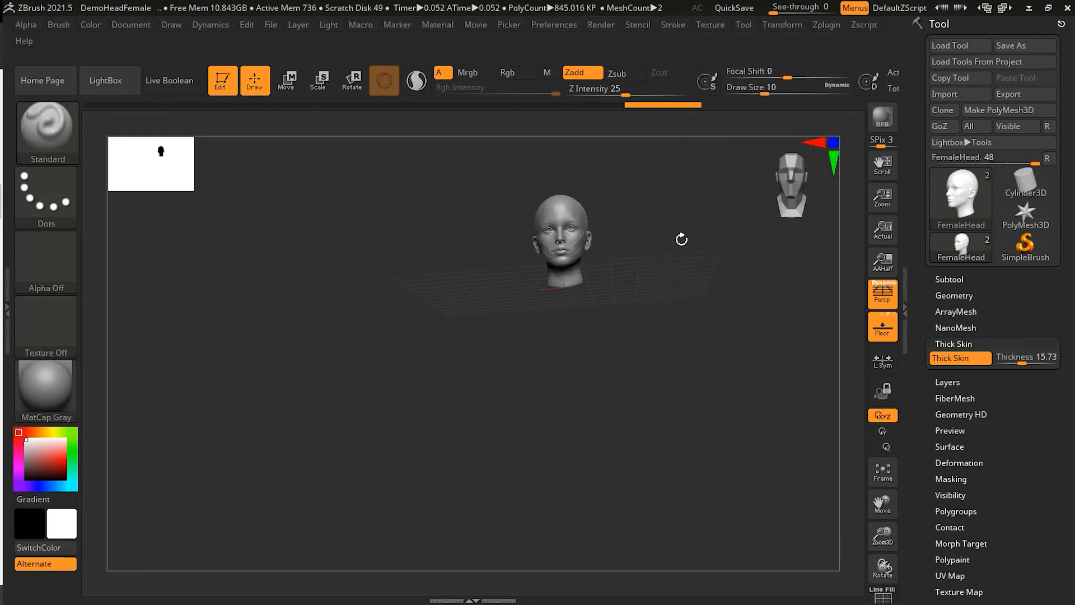
{"action": "mouse_move", "coordinate": [682, 237]}
{"action": "left_mouse_down"}
{"action": "mouse_move", "coordinate": [652, 260]}
{"action": "mouse_move", "coordinate": [640, 248]}
{"action": "mouse_move", "coordinate": [831, 205]}
{"action": "left_mouse_up"}
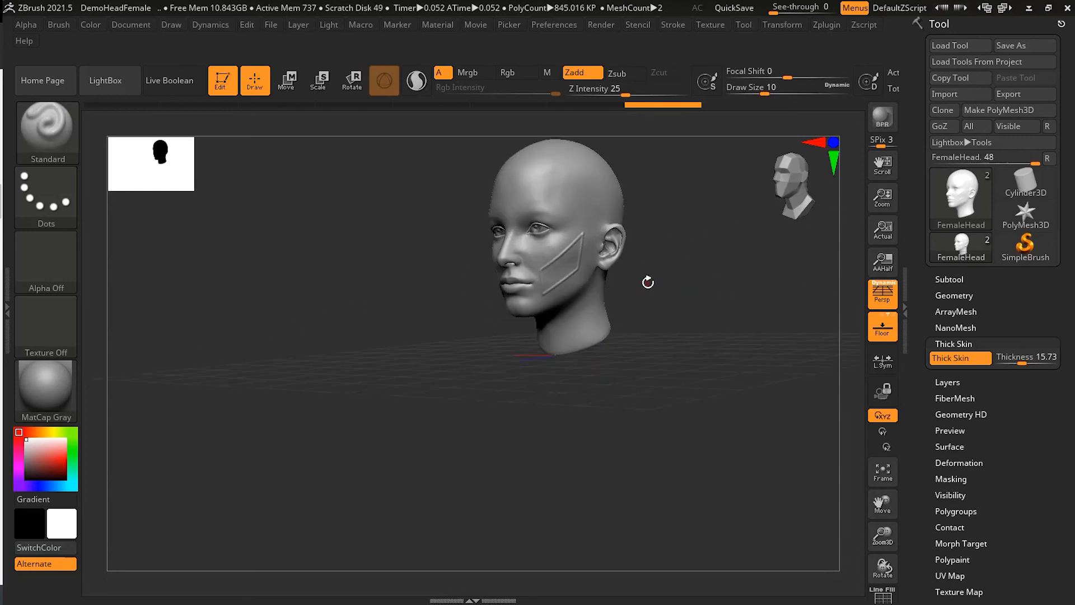
{"action": "mouse_move", "coordinate": [648, 283]}
{"action": "left_mouse_down", "text": "alt"}
{"action": "mouse_move", "coordinate": [855, 245]}
{"action": "mouse_move", "coordinate": [713, 324]}
{"action": "mouse_move", "coordinate": [751, 375]}
{"action": "left_mouse_up", "text": "alt"}
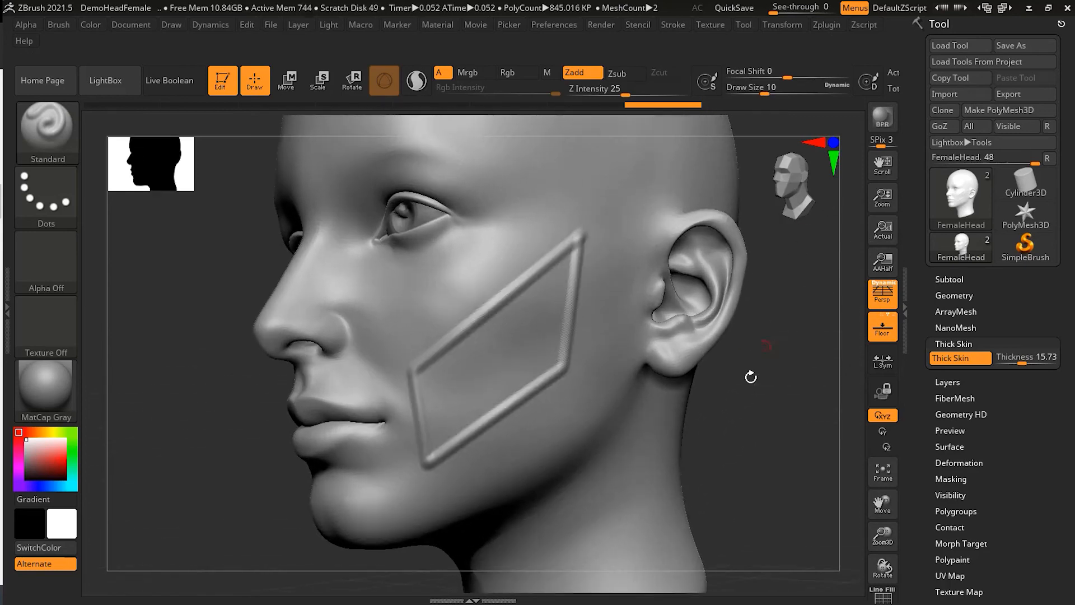
Undo the cheek outline and draw a new, stronger closed four-sided outline on the cheek with straight connected strokes.
{"action": "key", "text": "ctrl"}
{"action": "key", "text": "ctrl+z"}
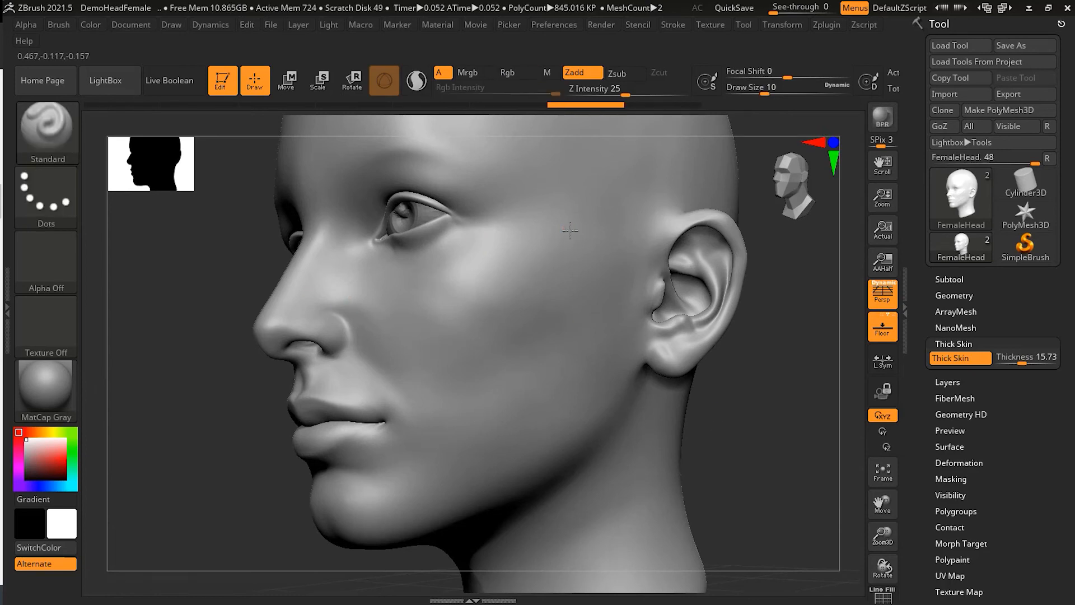
{"action": "mouse_move", "coordinate": [570, 229]}
{"action": "left_mouse_down"}
{"action": "mouse_move", "coordinate": [407, 347]}
{"action": "mouse_move", "coordinate": [409, 479]}
{"action": "mouse_move", "coordinate": [546, 387]}
{"action": "mouse_move", "coordinate": [566, 229]}
{"action": "left_mouse_up"}
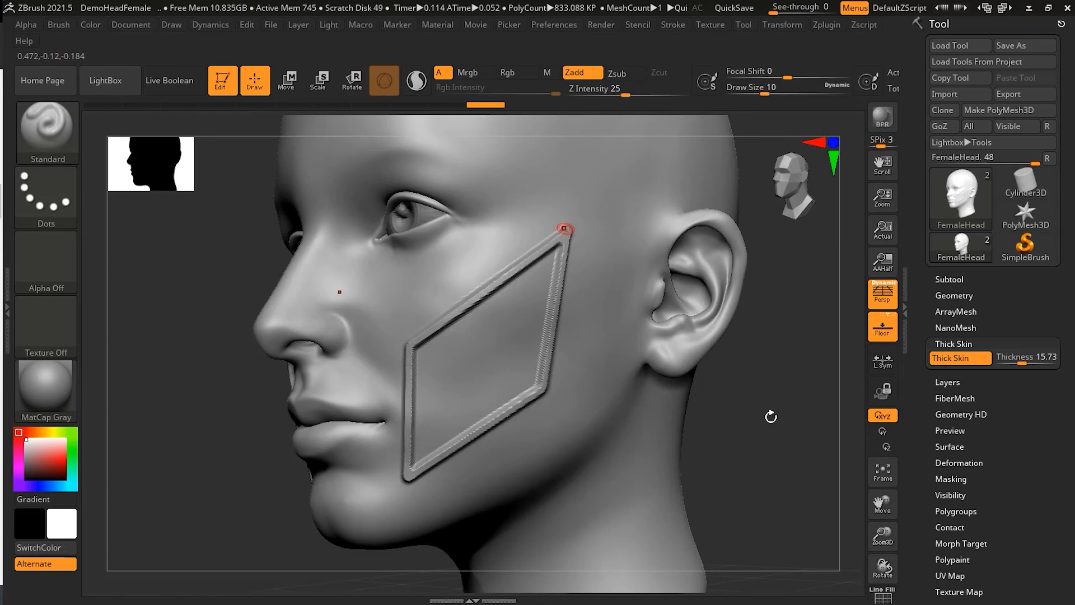
{"action": "mouse_move", "coordinate": [708, 427]}
{"action": "left_mouse_down"}
{"action": "mouse_move", "coordinate": [751, 426]}
{"action": "mouse_move", "coordinate": [721, 444]}
{"action": "mouse_move", "coordinate": [720, 432]}
{"action": "mouse_move", "coordinate": [727, 448]}
{"action": "mouse_move", "coordinate": [681, 456]}
{"action": "mouse_move", "coordinate": [633, 428]}
{"action": "mouse_move", "coordinate": [520, 410]}
{"action": "left_mouse_up"}
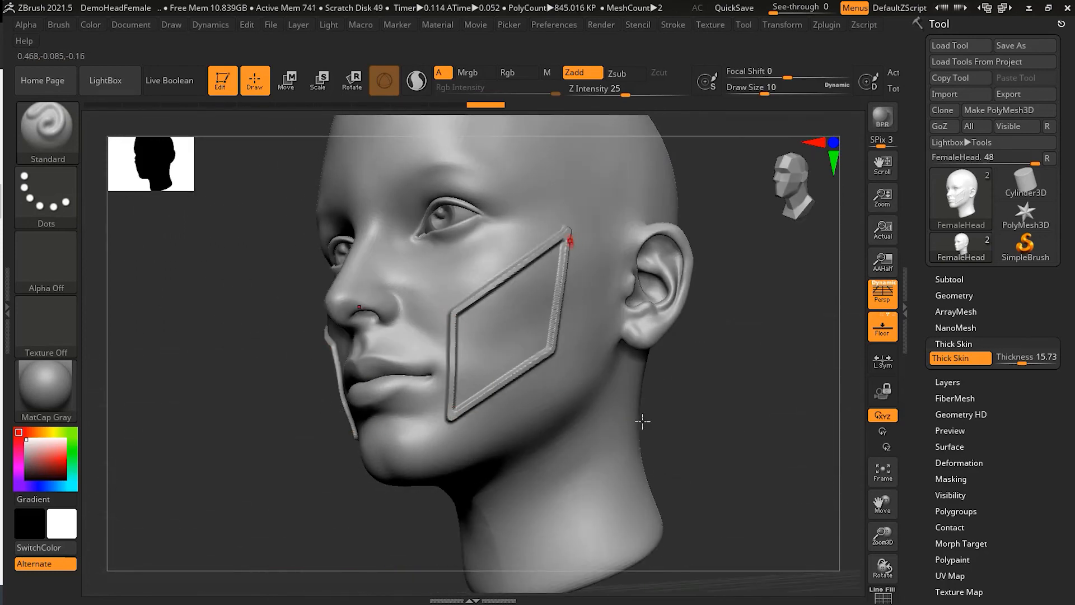
{"action": "left_click_drag", "start_coordinate": [711, 415], "coordinate": [657, 400]}
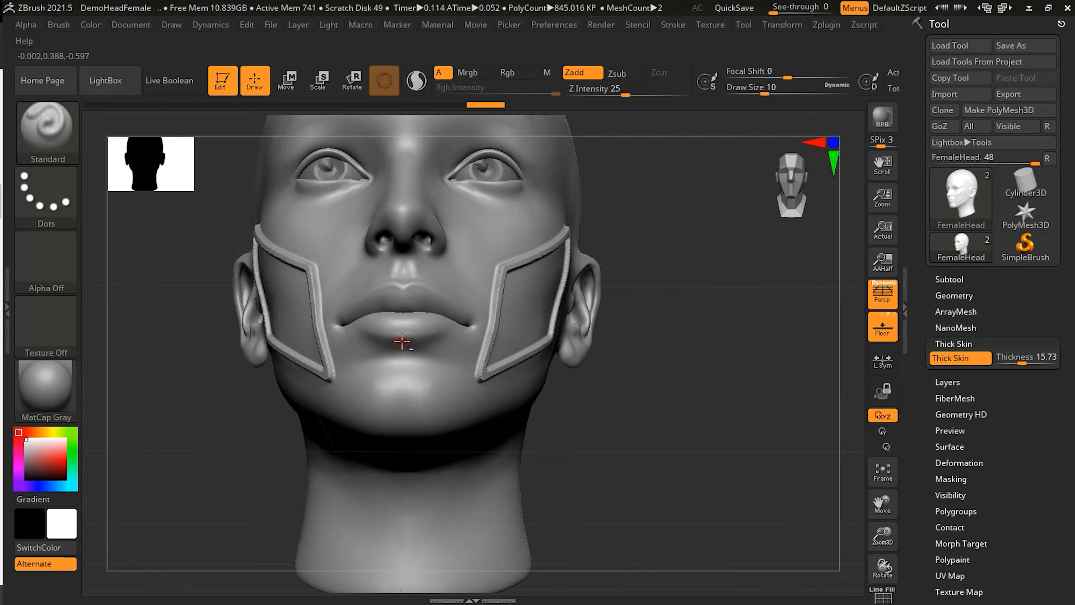
Try a connected stroke from below the lower lip down the neck and out to its sides, and undo it.
{"action": "mouse_move", "coordinate": [402, 340]}
{"action": "left_mouse_down"}
{"action": "mouse_move", "coordinate": [405, 591]}
{"action": "mouse_move", "coordinate": [577, 515]}
{"action": "left_mouse_up"}
{"action": "key", "text": "alt+shift"}
{"action": "mouse_move", "coordinate": [491, 533]}
{"action": "left_mouse_down"}
{"action": "mouse_move", "coordinate": [446, 543]}
{"action": "mouse_move", "coordinate": [438, 508]}
{"action": "mouse_move", "coordinate": [463, 497]}
{"action": "mouse_move", "coordinate": [491, 525]}
{"action": "left_mouse_up"}
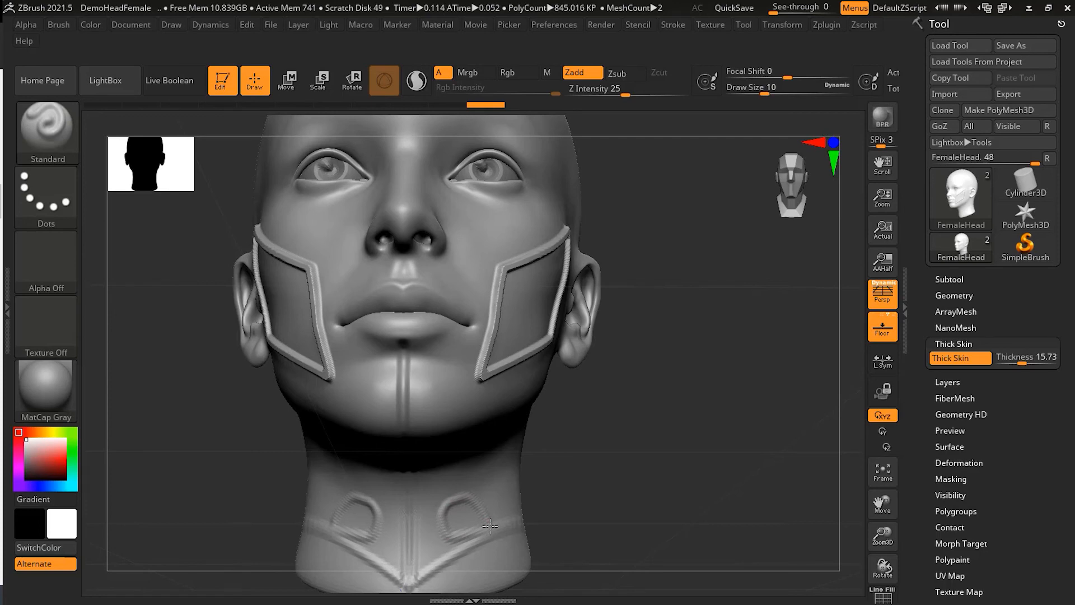
{"action": "key", "text": "ctrl"}
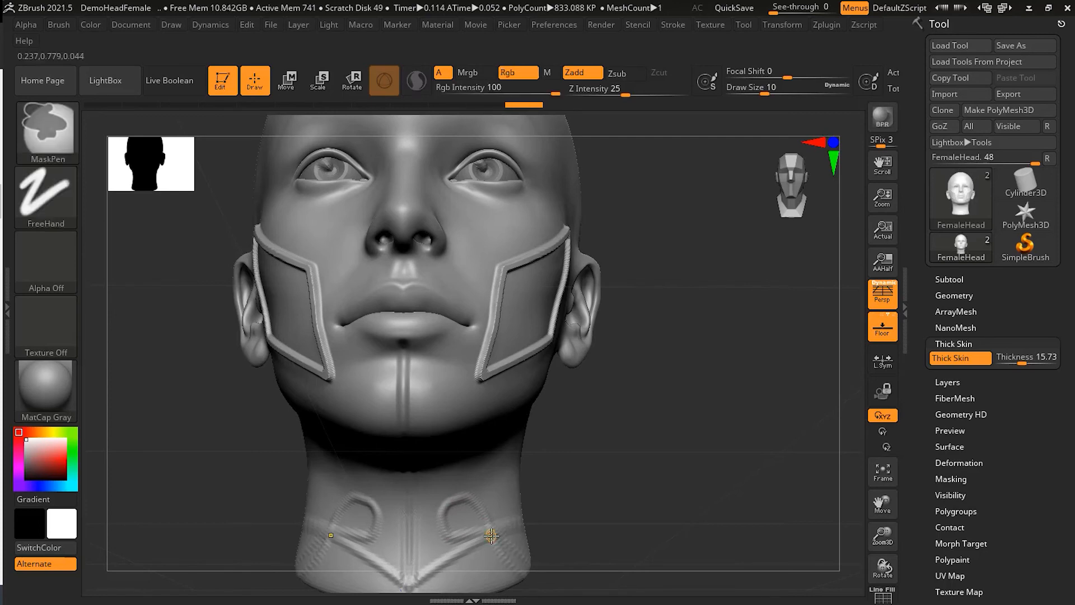
{"action": "key", "text": "ctrl+z"}
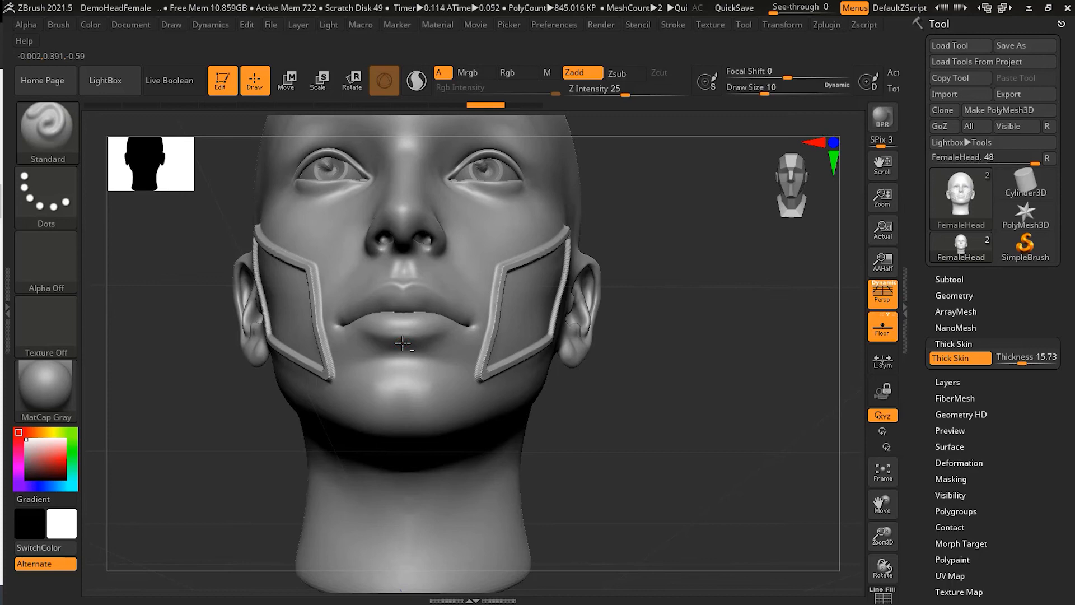
Draw a straight centre stroke from below the lower lip over the chin and down to the base of the neck.
{"action": "left_click_drag", "start_coordinate": [403, 343], "coordinate": [407, 584]}
{"action": "key", "text": "alt+shift"}
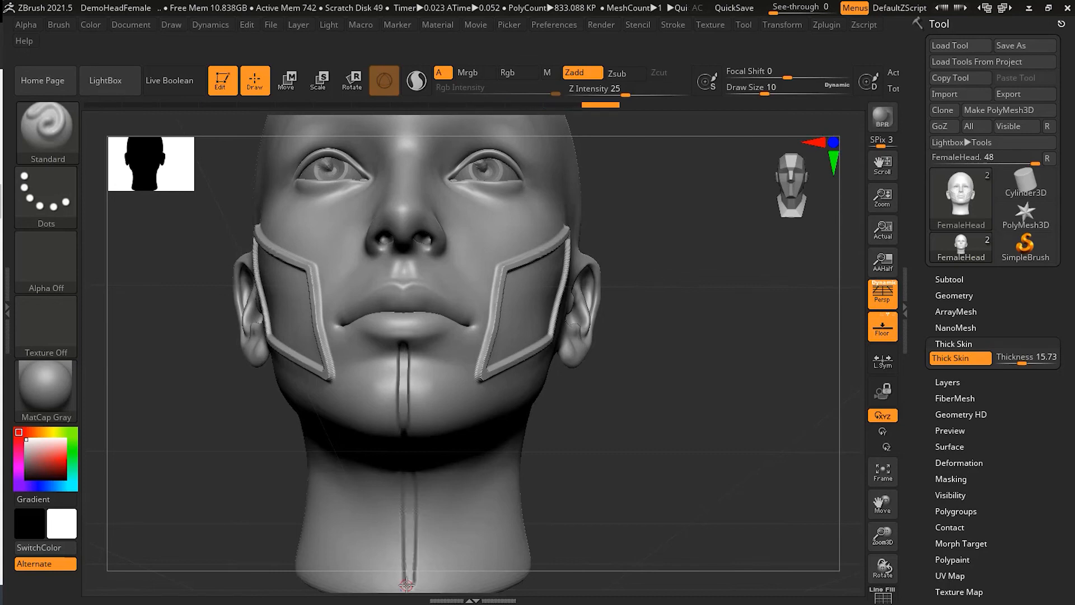
{"action": "left_click_drag", "start_coordinate": [672, 355], "coordinate": [716, 421]}
{"action": "left_click_drag", "start_coordinate": [613, 424], "coordinate": [661, 398]}
{"action": "left_click_drag", "start_coordinate": [373, 490], "coordinate": [440, 520]}
{"action": "left_click_drag", "start_coordinate": [660, 331], "coordinate": [466, 324]}
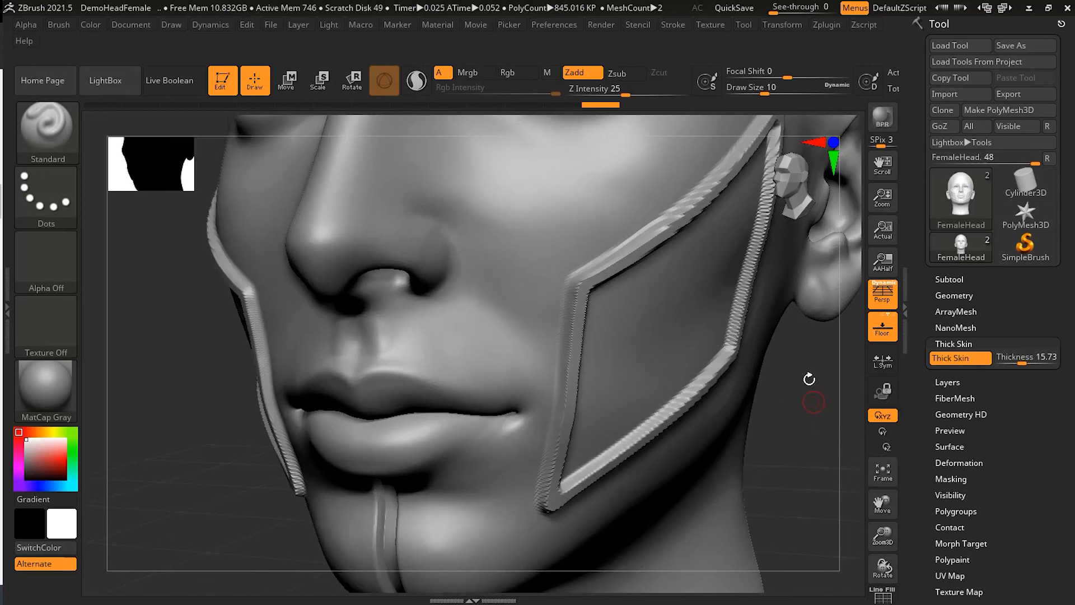
Reduce the Standard brush's Draw Size to 3 for finer lines on the upper cheek.
{"action": "left_click_drag", "start_coordinate": [810, 376], "coordinate": [744, 498], "text": "alt"}
{"action": "key", "text": "bracketleft"}
{"action": "key", "text": "bracketleft"}
{"action": "key", "text": "bracketleft"}
{"action": "key", "text": "bracketleft"}
{"action": "key", "text": "bracketleft"}
{"action": "key", "text": "bracketleft"}
{"action": "key", "text": "bracketleft"}
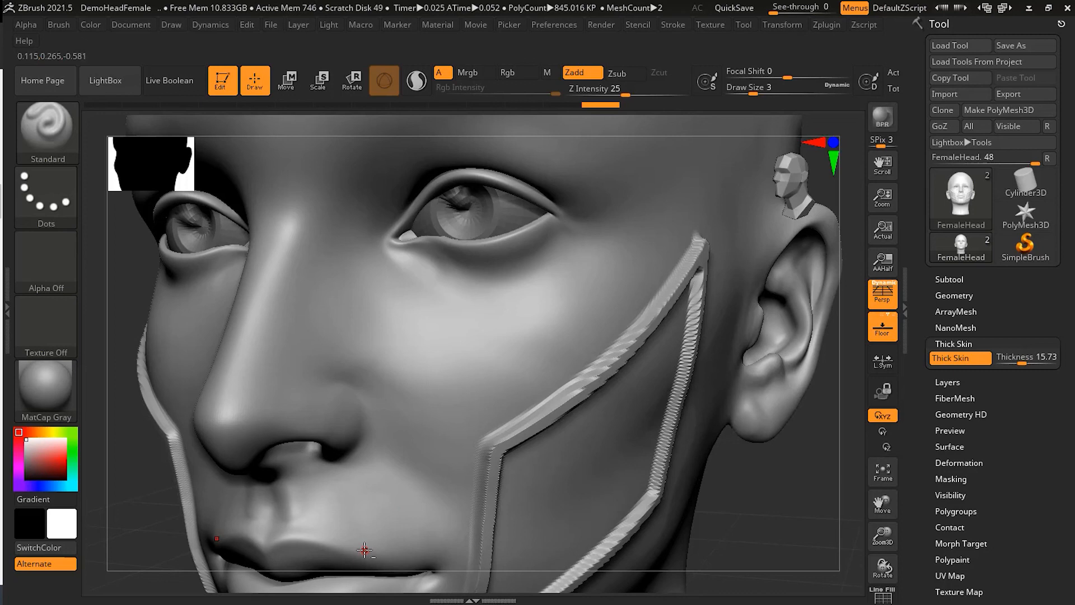
Draw a thin connected line from the upper lip up beside the nose, across the cheekbone to the temple and down toward the ear, replacing a shorter first try.
{"action": "mouse_move", "coordinate": [364, 550]}
{"action": "left_mouse_down"}
{"action": "mouse_move", "coordinate": [401, 384]}
{"action": "mouse_move", "coordinate": [581, 317]}
{"action": "left_mouse_up"}
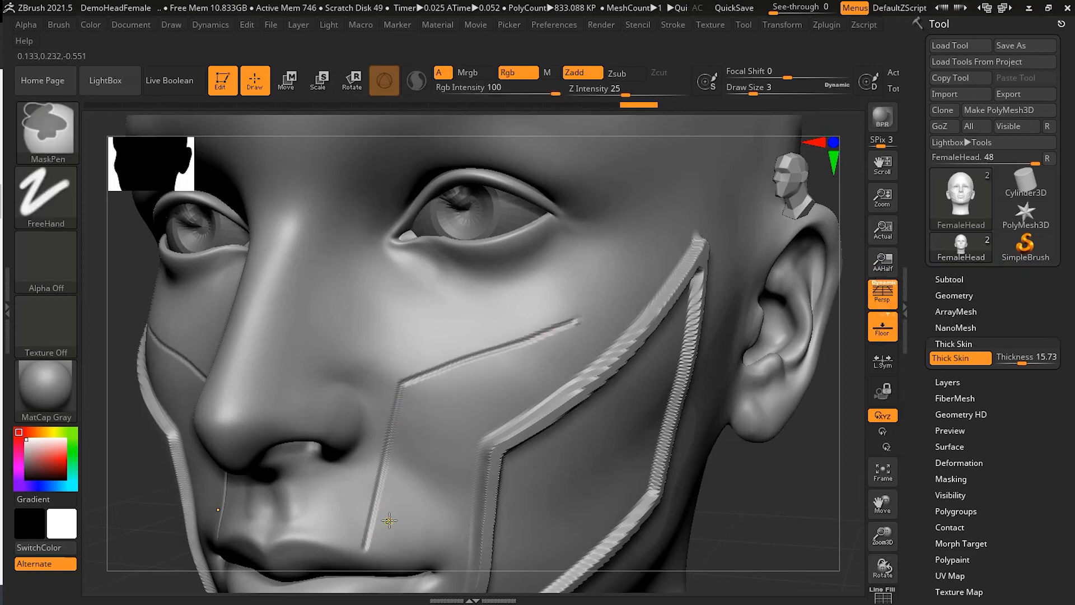
{"action": "key", "text": "ctrl+z"}
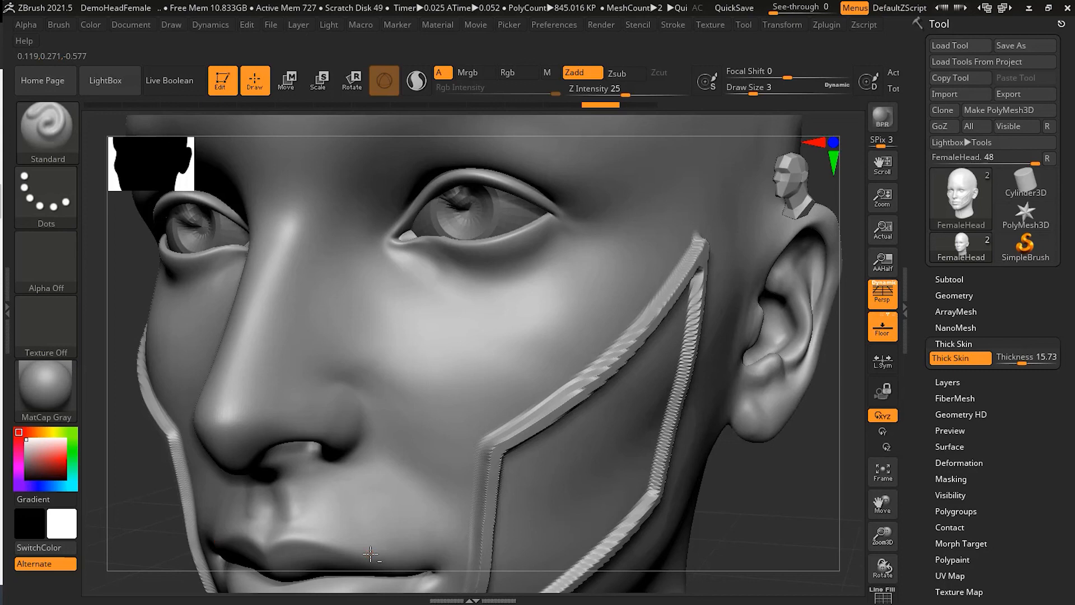
{"action": "mouse_move", "coordinate": [370, 554]}
{"action": "left_mouse_down"}
{"action": "mouse_move", "coordinate": [404, 386]}
{"action": "mouse_move", "coordinate": [532, 327]}
{"action": "mouse_move", "coordinate": [588, 247]}
{"action": "mouse_move", "coordinate": [678, 182]}
{"action": "mouse_move", "coordinate": [763, 247]}
{"action": "left_mouse_up"}
{"action": "key", "text": "alt+shift"}
{"action": "key", "text": "alt+shift"}
{"action": "key", "text": "alt+shift"}
{"action": "key", "text": "alt+shift"}
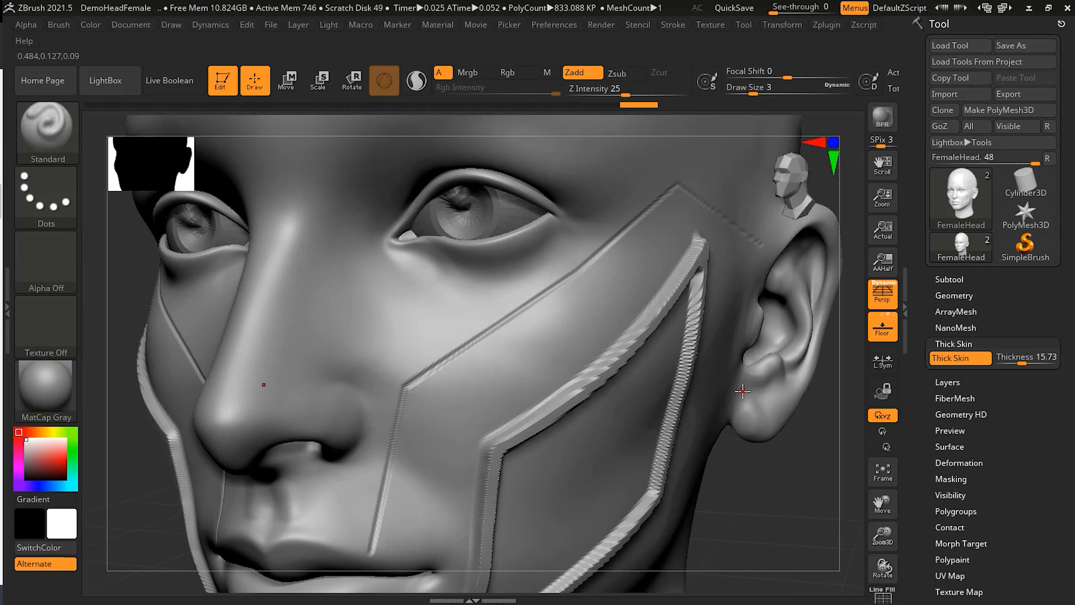
Replay the last stroke several times to strengthen the thin cheek line, comparing the result with undo and redo.
{"action": "key", "text": "1"}
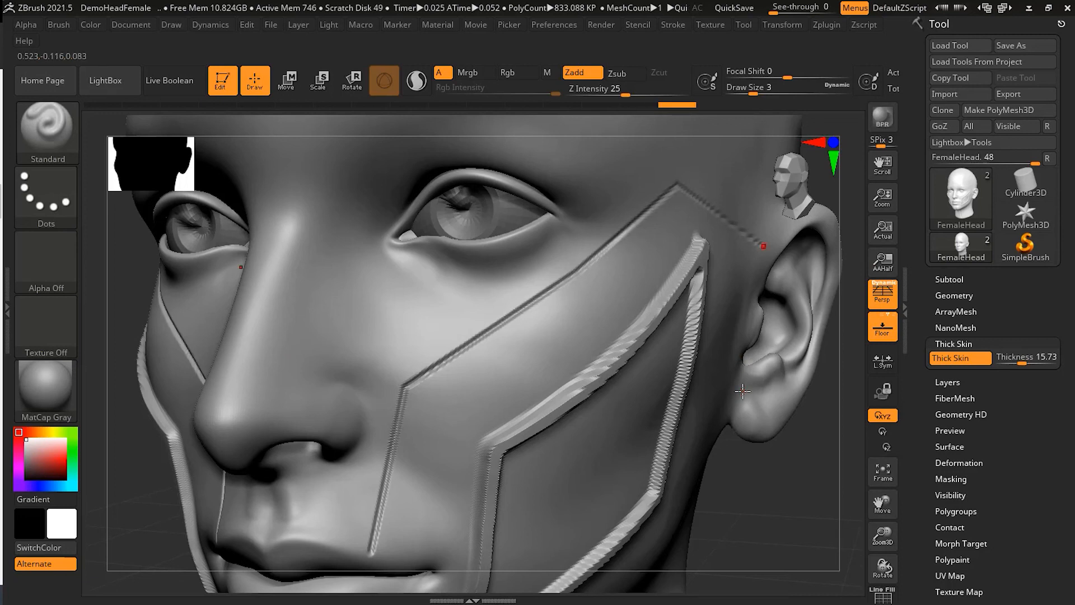
{"action": "key", "text": "1"}
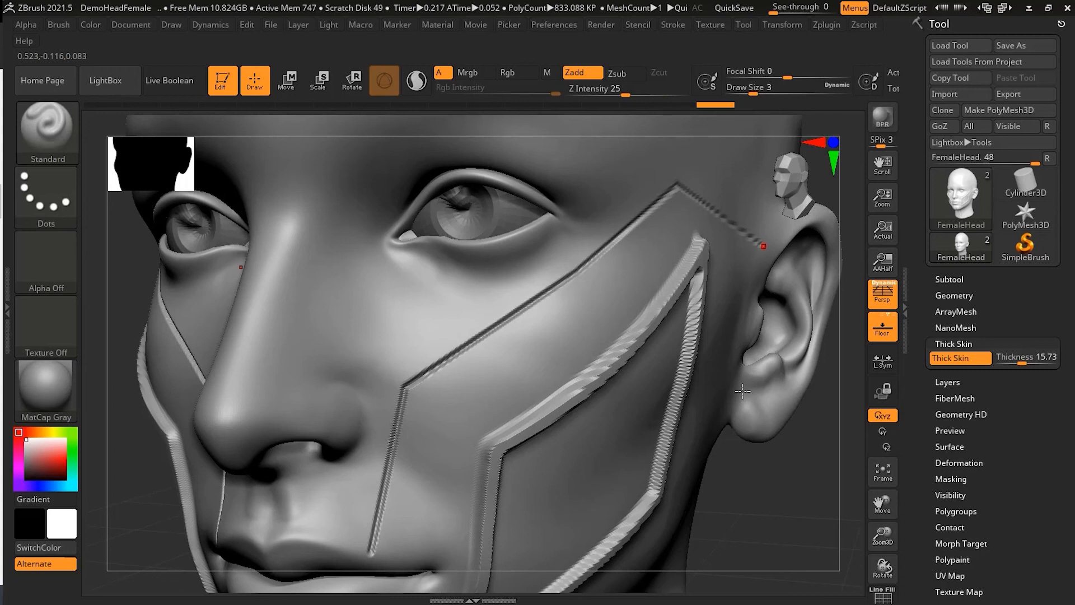
{"action": "key", "text": "1"}
{"action": "key", "text": "1"}
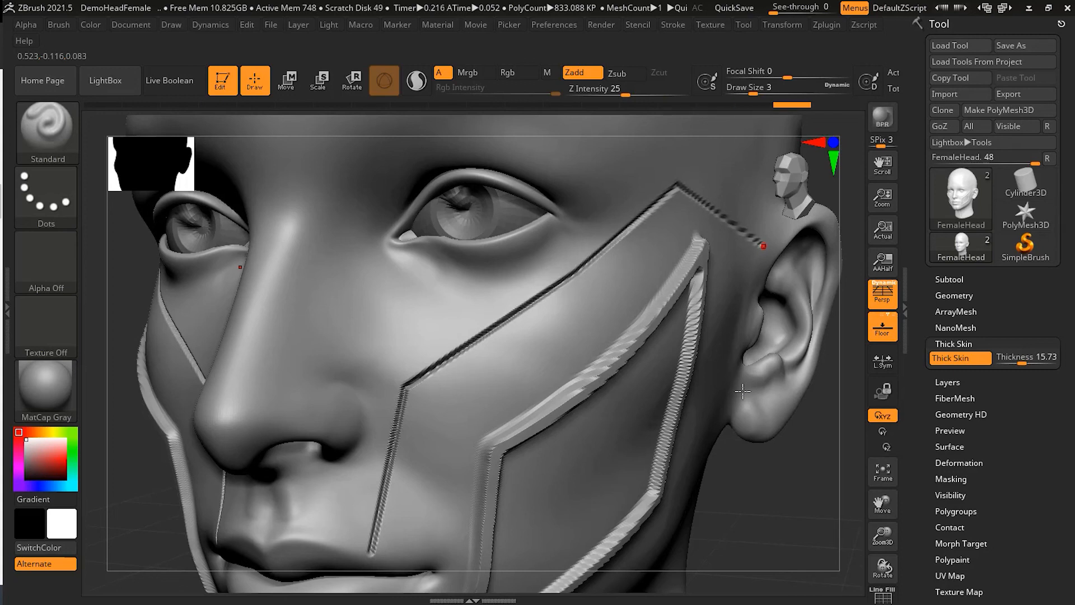
{"action": "key", "text": "ctrl+z"}
{"action": "key", "text": "ctrl+z"}
{"action": "key", "text": "ctrl+z"}
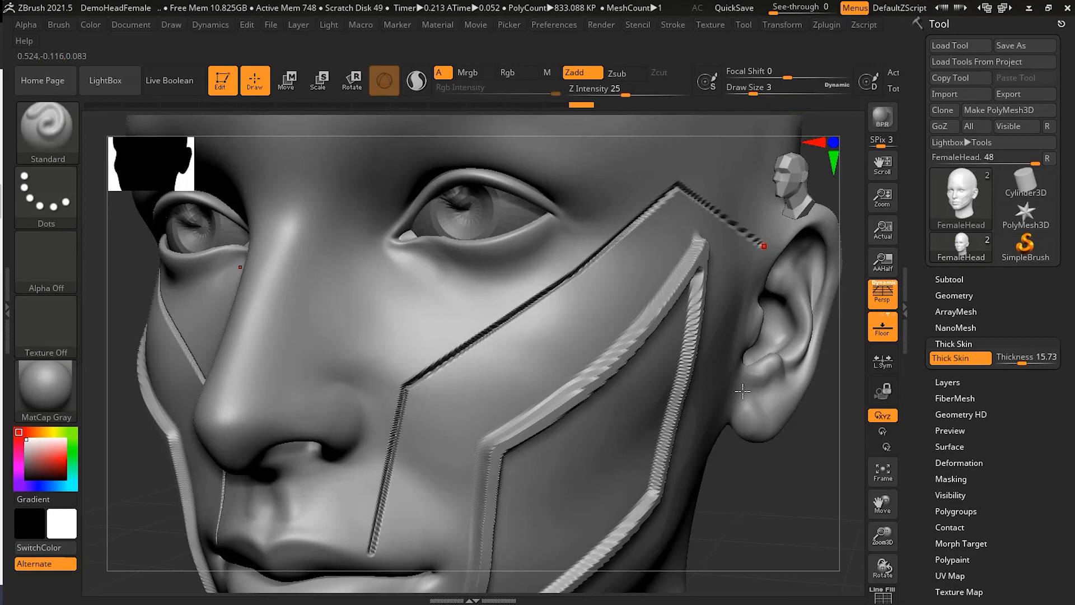
{"action": "key", "text": "ctrl+shift+z"}
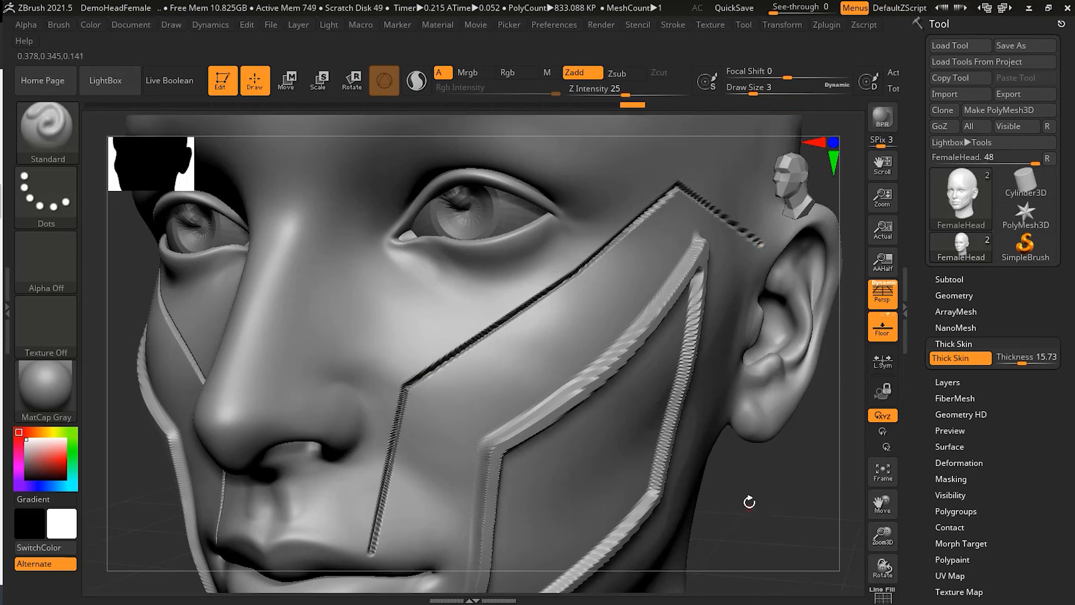
Set the Draw Size to 7, try smoothing along the thin cheek line, and undo the smoothing.
{"action": "left_click_drag", "start_coordinate": [749, 502], "coordinate": [755, 491], "text": "shift"}
{"action": "key", "text": "f"}
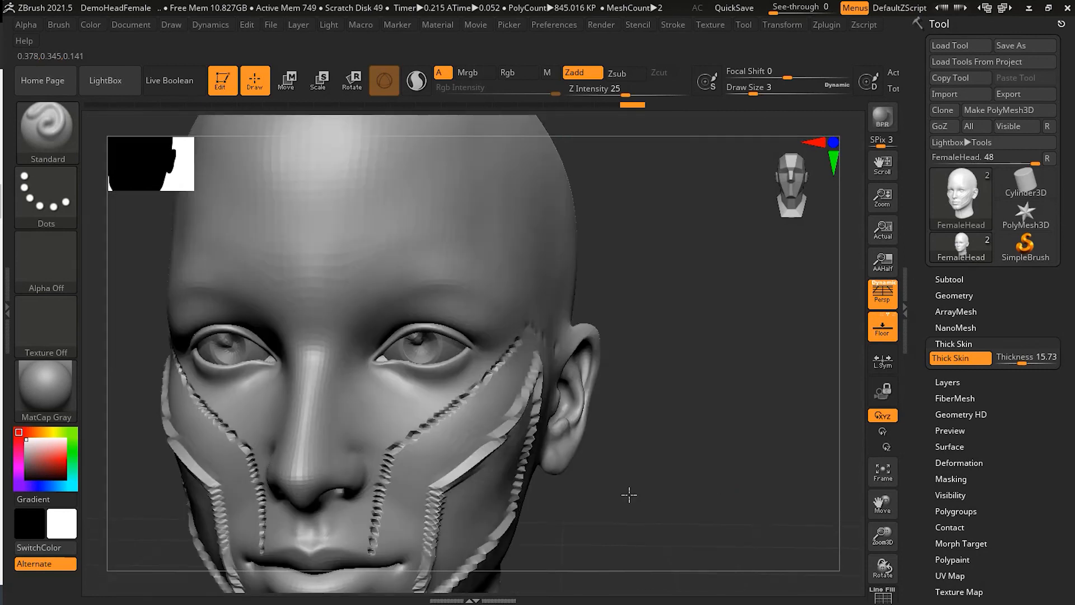
{"action": "left_click_drag", "start_coordinate": [624, 495], "coordinate": [695, 488]}
{"action": "key", "text": "bracketright"}
{"action": "key", "text": "bracketright"}
{"action": "key", "text": "bracketright"}
{"action": "key", "text": "bracketright"}
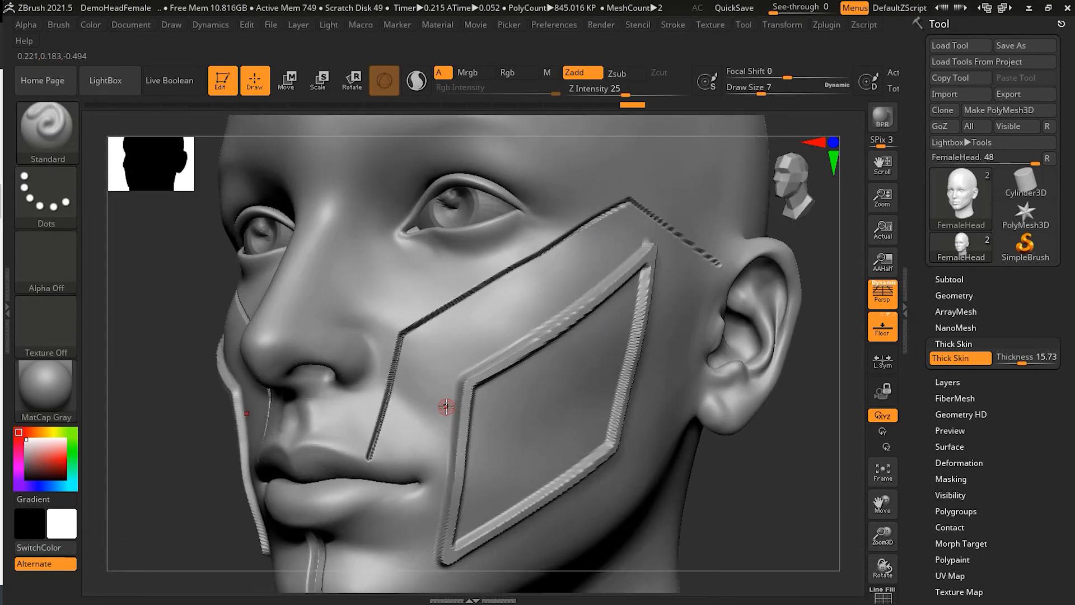
{"action": "mouse_move", "coordinate": [422, 408]}
{"action": "left_mouse_down", "text": "shift"}
{"action": "mouse_move", "coordinate": [372, 432]}
{"action": "mouse_move", "coordinate": [370, 448]}
{"action": "mouse_move", "coordinate": [394, 361]}
{"action": "mouse_move", "coordinate": [431, 317]}
{"action": "mouse_move", "coordinate": [594, 218]}
{"action": "mouse_move", "coordinate": [666, 224]}
{"action": "mouse_move", "coordinate": [728, 264]}
{"action": "left_mouse_up", "text": "shift"}
{"action": "key", "text": "ctrl+z"}
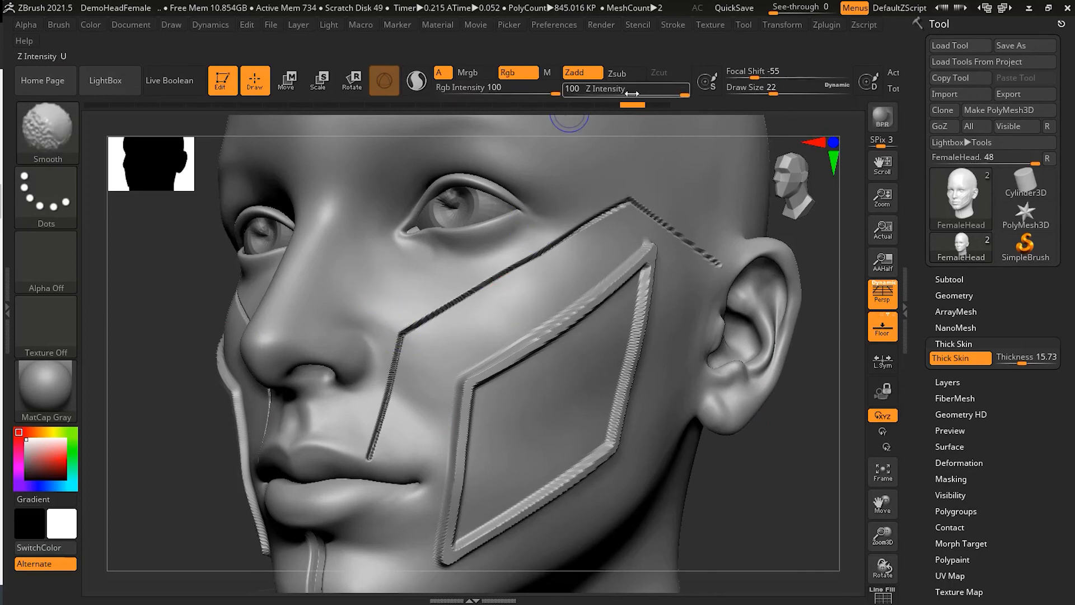
Lightly smooth the thin cheek line with the Smooth brush at Z Intensity 4, and check both cheeks from the front.
{"action": "left_click", "coordinate": [590, 95]}
{"action": "type", "text": "4"}
{"action": "key", "text": "Return"}
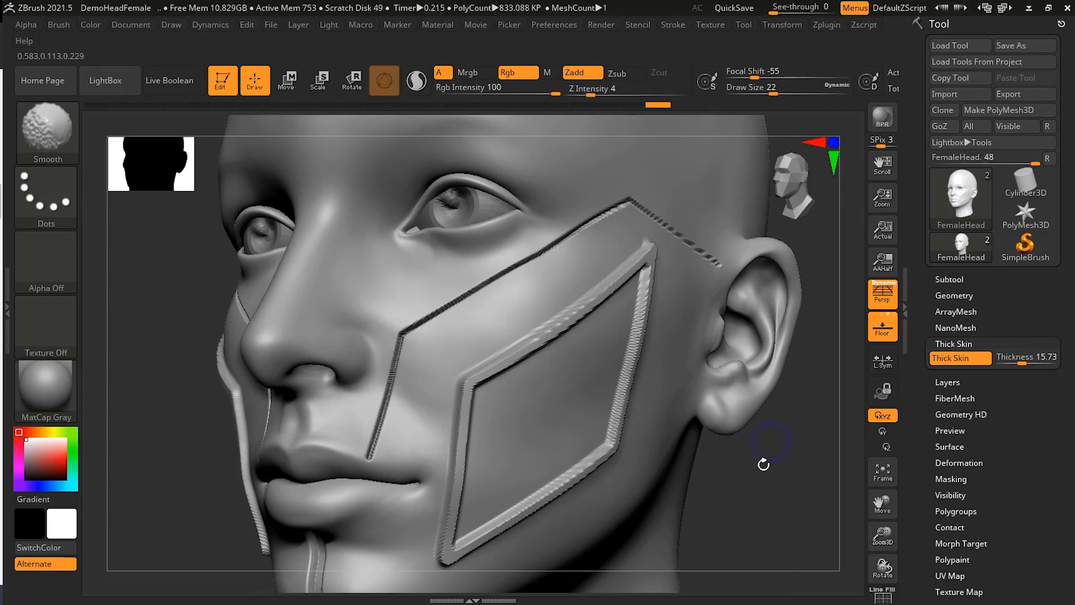
{"action": "mouse_move", "coordinate": [763, 461]}
{"action": "left_mouse_down"}
{"action": "mouse_move", "coordinate": [782, 466]}
{"action": "mouse_move", "coordinate": [766, 451]}
{"action": "mouse_move", "coordinate": [655, 437]}
{"action": "mouse_move", "coordinate": [800, 456]}
{"action": "mouse_move", "coordinate": [641, 439]}
{"action": "left_mouse_up"}
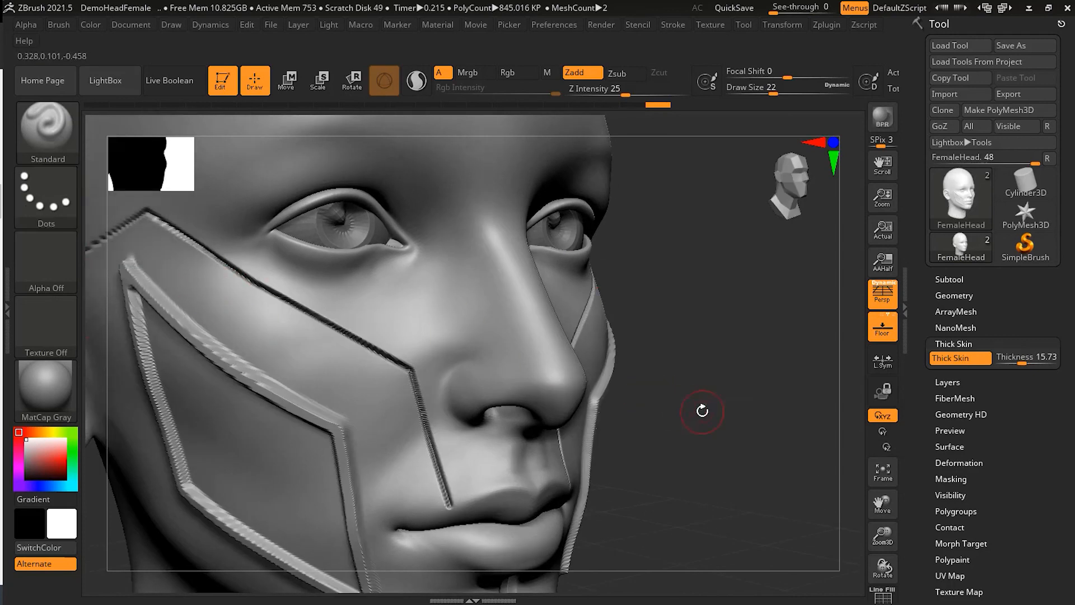
{"action": "mouse_move", "coordinate": [703, 408]}
{"action": "left_mouse_down"}
{"action": "mouse_move", "coordinate": [603, 413]}
{"action": "mouse_move", "coordinate": [728, 407]}
{"action": "mouse_move", "coordinate": [720, 412]}
{"action": "left_mouse_up"}
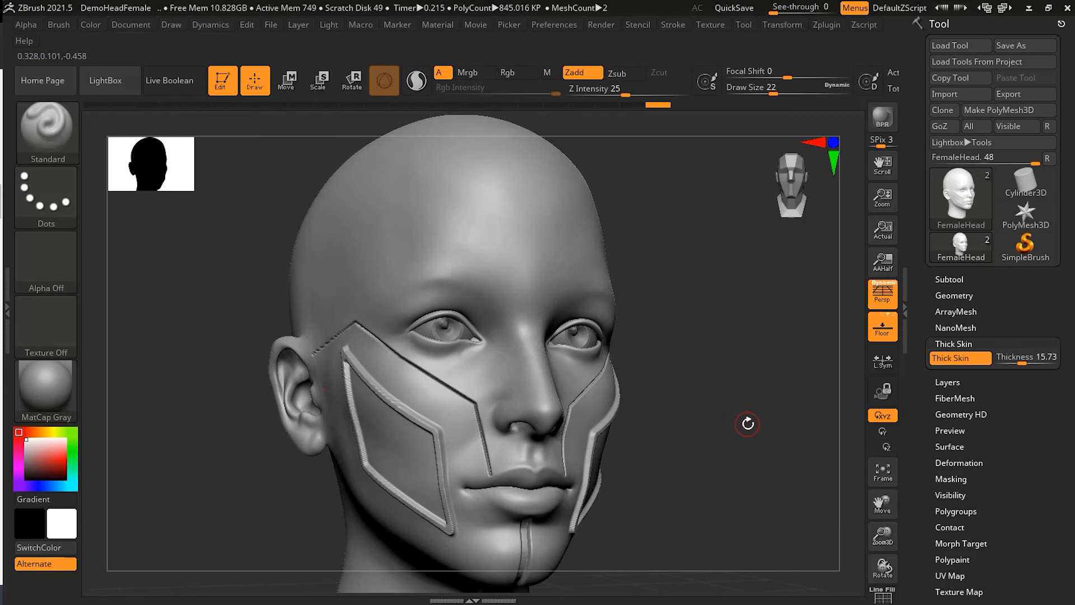
{"action": "mouse_move", "coordinate": [748, 423]}
{"action": "left_mouse_down"}
{"action": "mouse_move", "coordinate": [711, 439]}
{"action": "mouse_move", "coordinate": [756, 455]}
{"action": "mouse_move", "coordinate": [729, 464]}
{"action": "mouse_move", "coordinate": [744, 478]}
{"action": "mouse_move", "coordinate": [715, 351]}
{"action": "mouse_move", "coordinate": [720, 413]}
{"action": "left_mouse_up"}
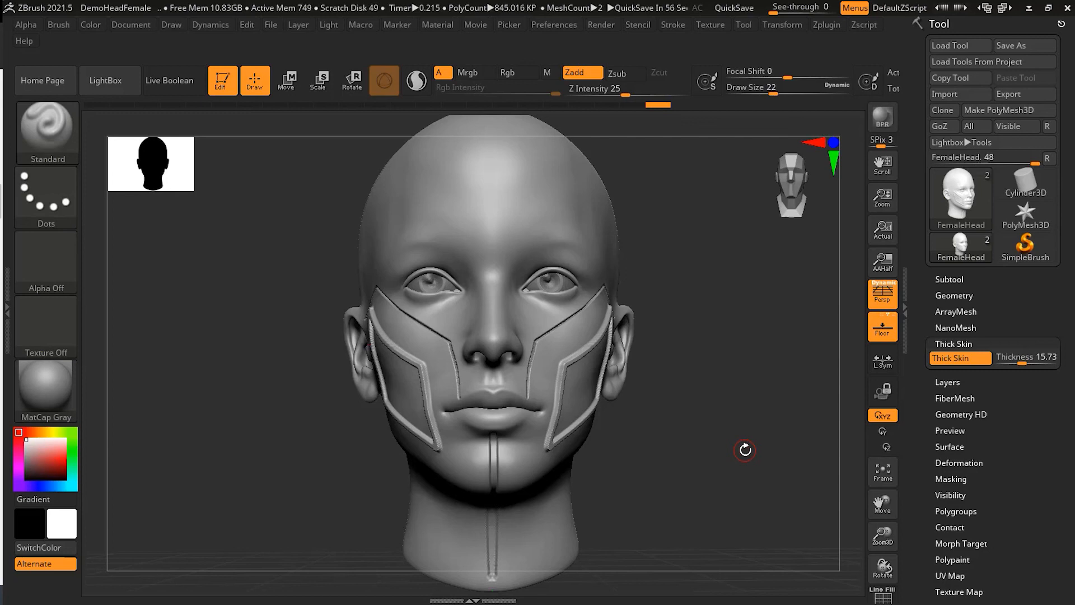
{"action": "mouse_move", "coordinate": [745, 450]}
{"action": "left_mouse_down"}
{"action": "mouse_move", "coordinate": [734, 408]}
{"action": "mouse_move", "coordinate": [732, 427]}
{"action": "mouse_move", "coordinate": [756, 425]}
{"action": "mouse_move", "coordinate": [735, 464]}
{"action": "left_mouse_up"}
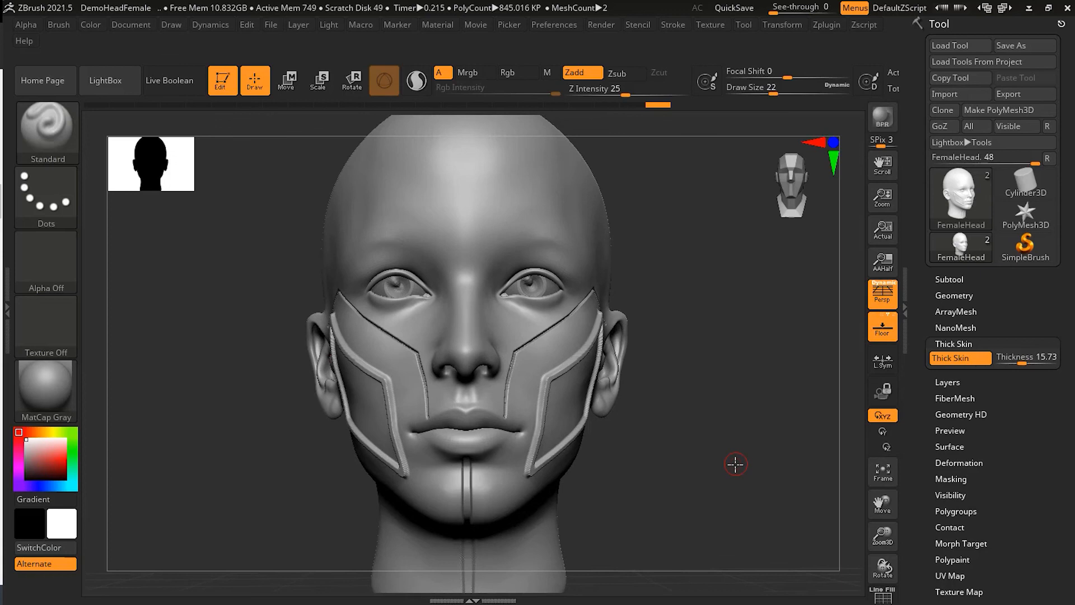